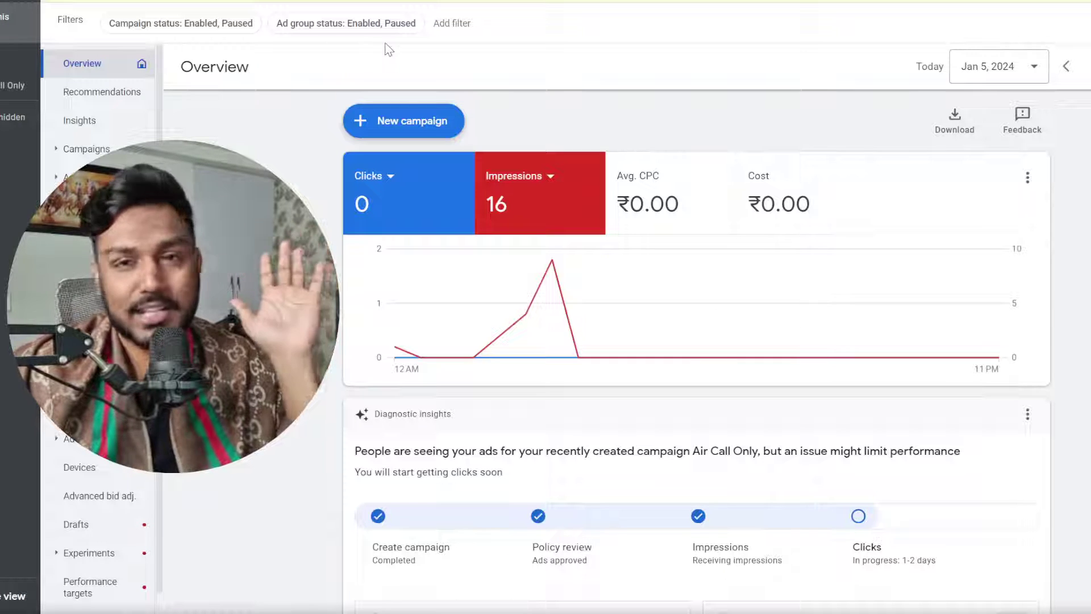
Start a new campaign with the Website traffic objective, keep the Phone call leads conversion goal, and choose the Search campaign type
left_click(412, 132)
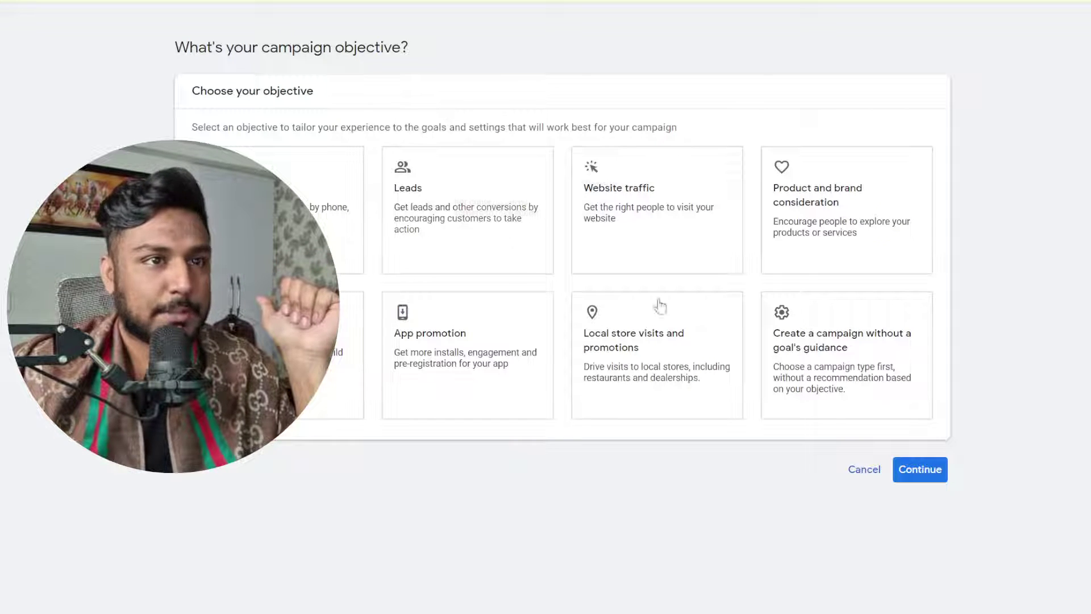
left_click(672, 205)
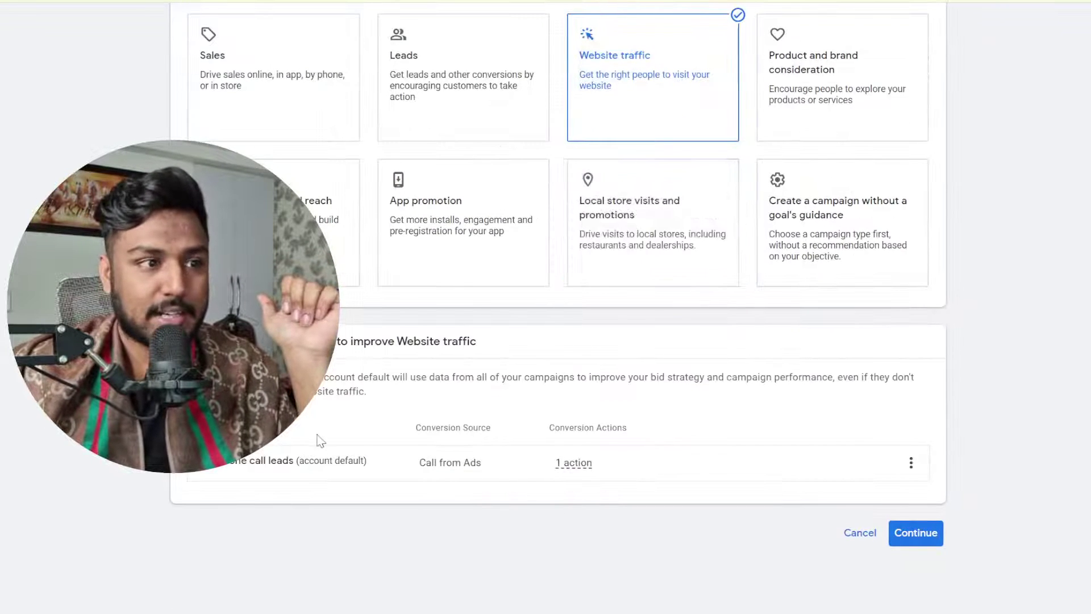
left_click(907, 535)
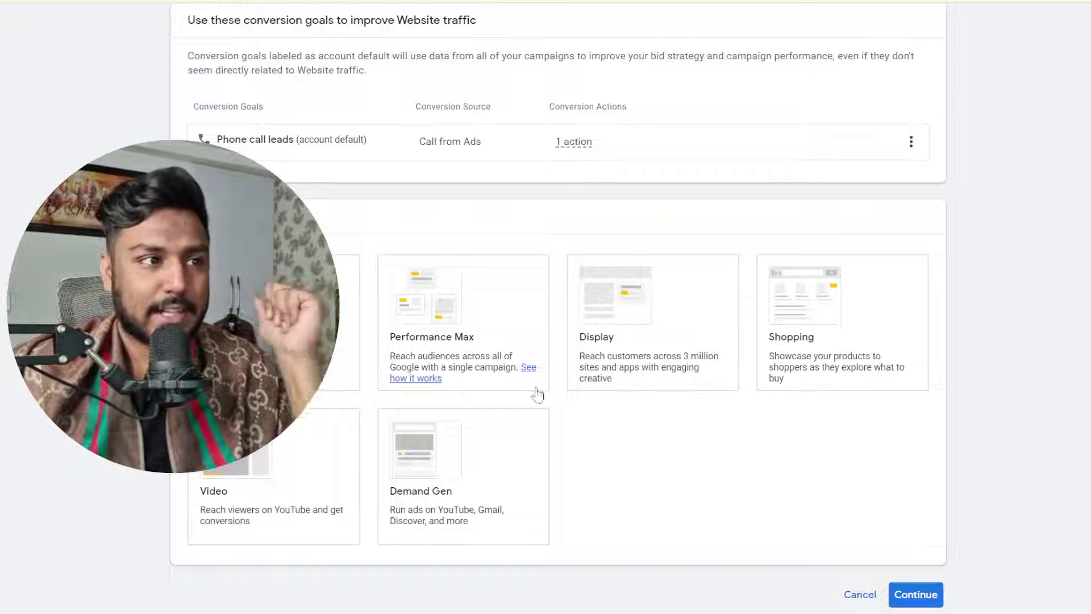
left_click(358, 386)
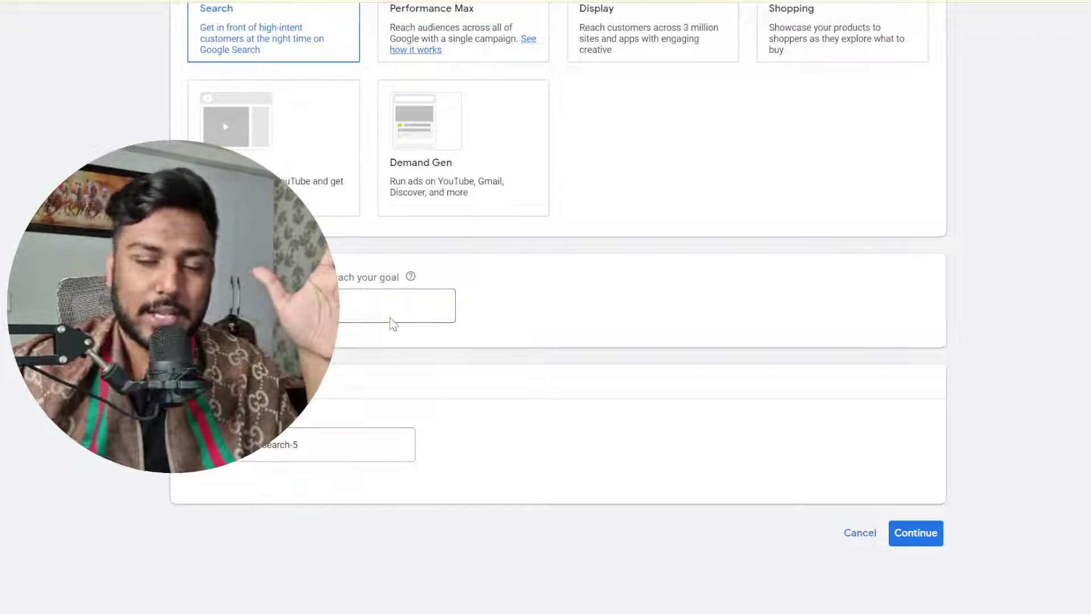
left_click(349, 308)
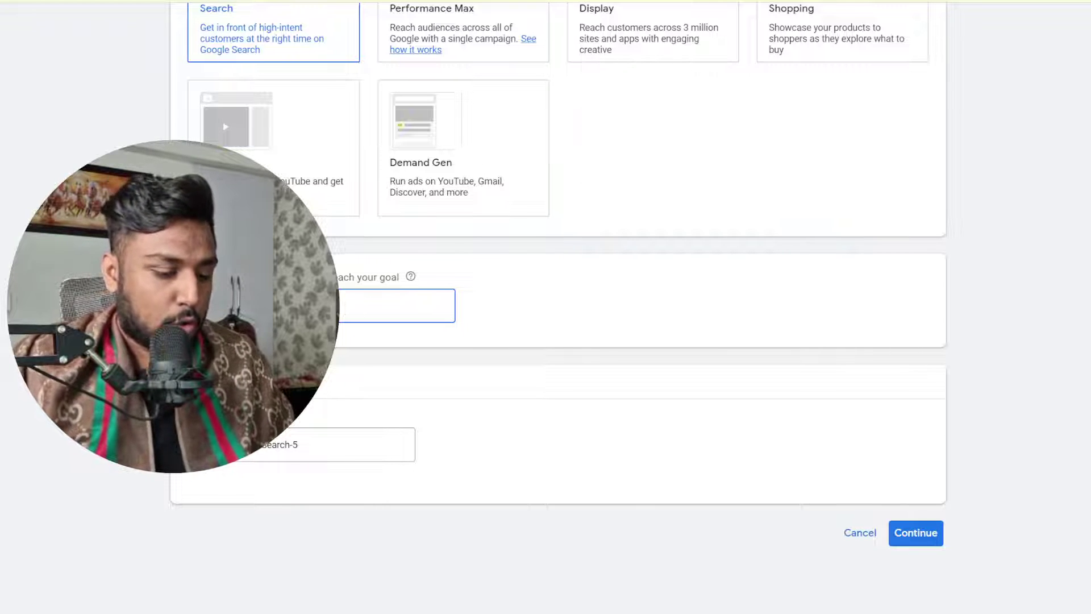
double_click(293, 446)
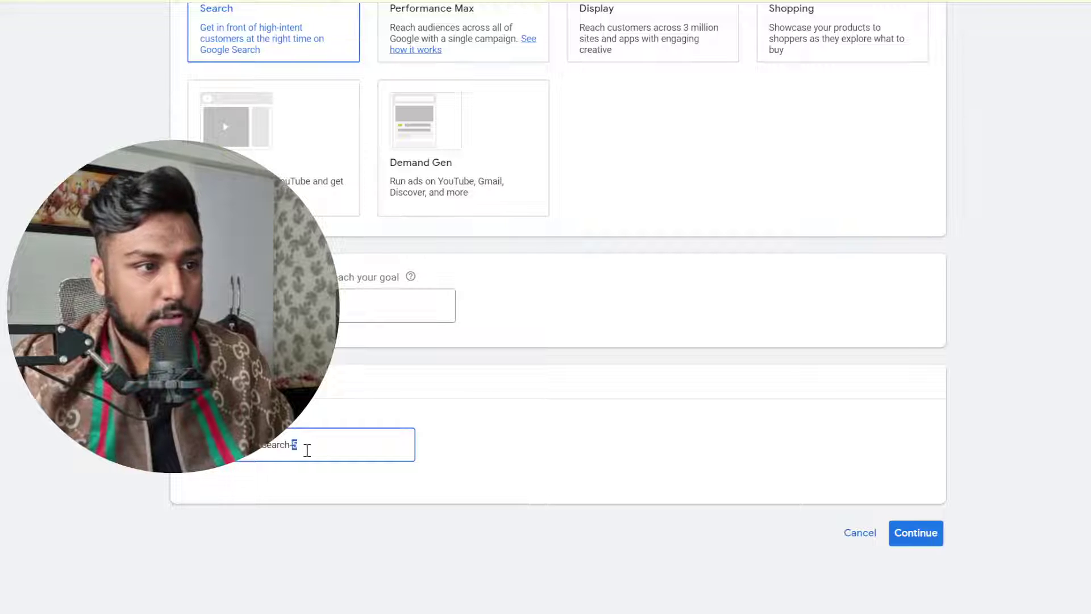
key("BackSpace")
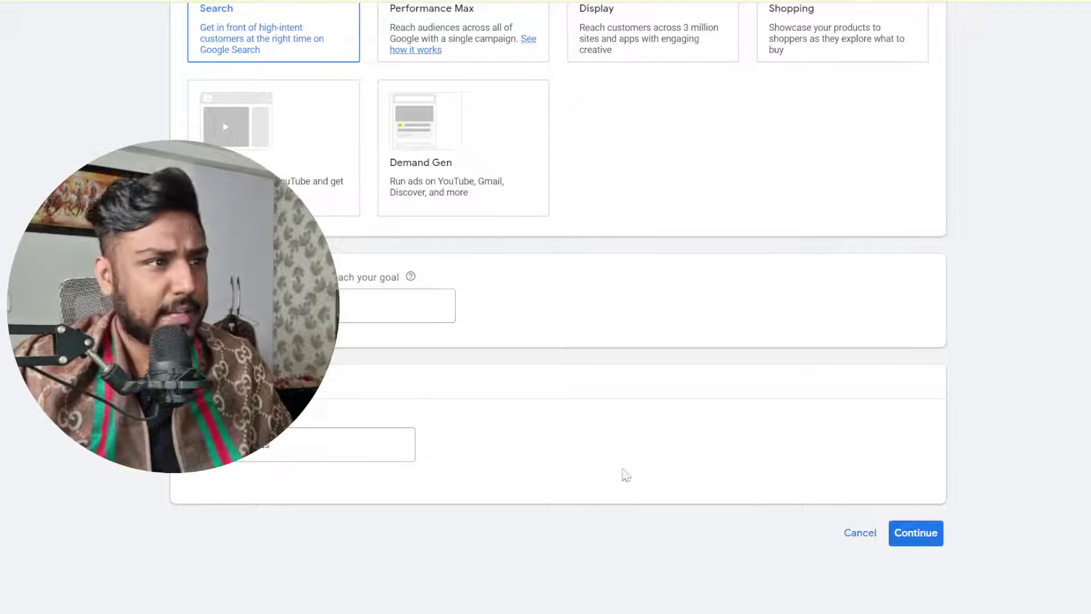
left_click(397, 306)
key("ctrl+v")
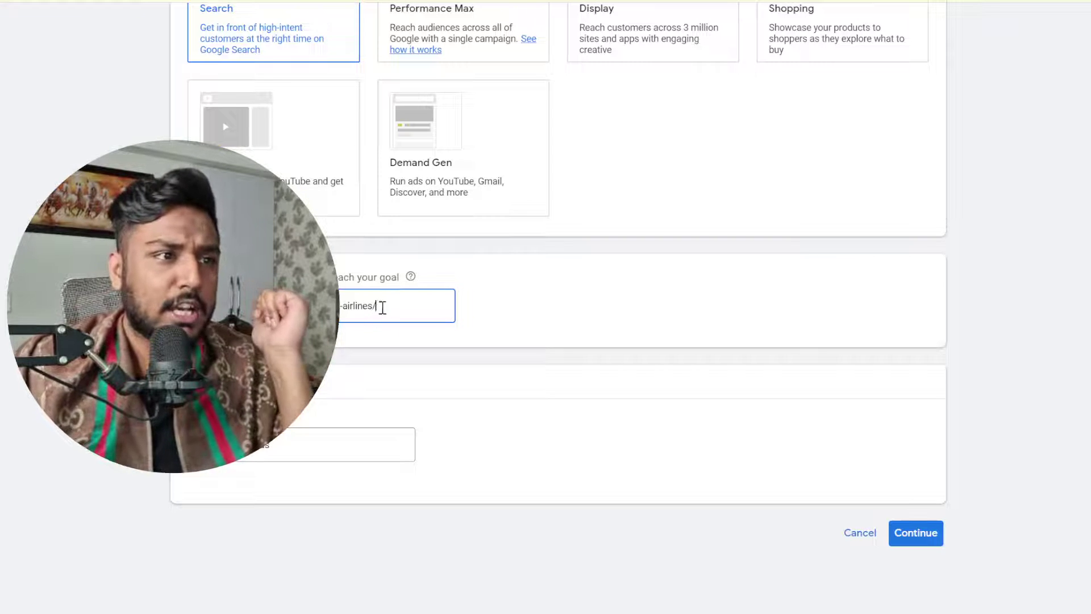
key("ctrl+a")
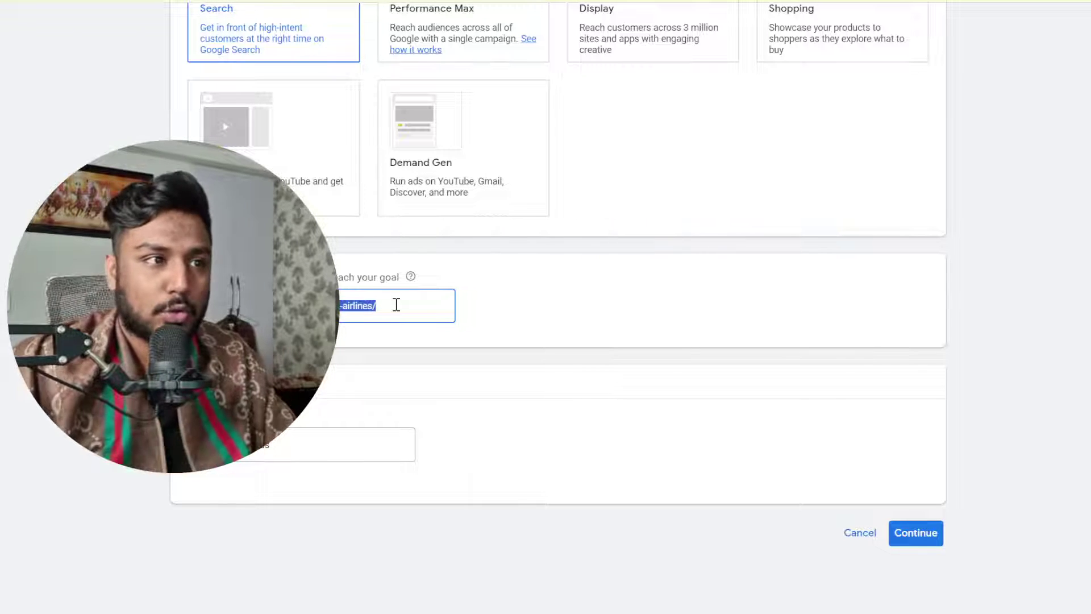
left_click(909, 534)
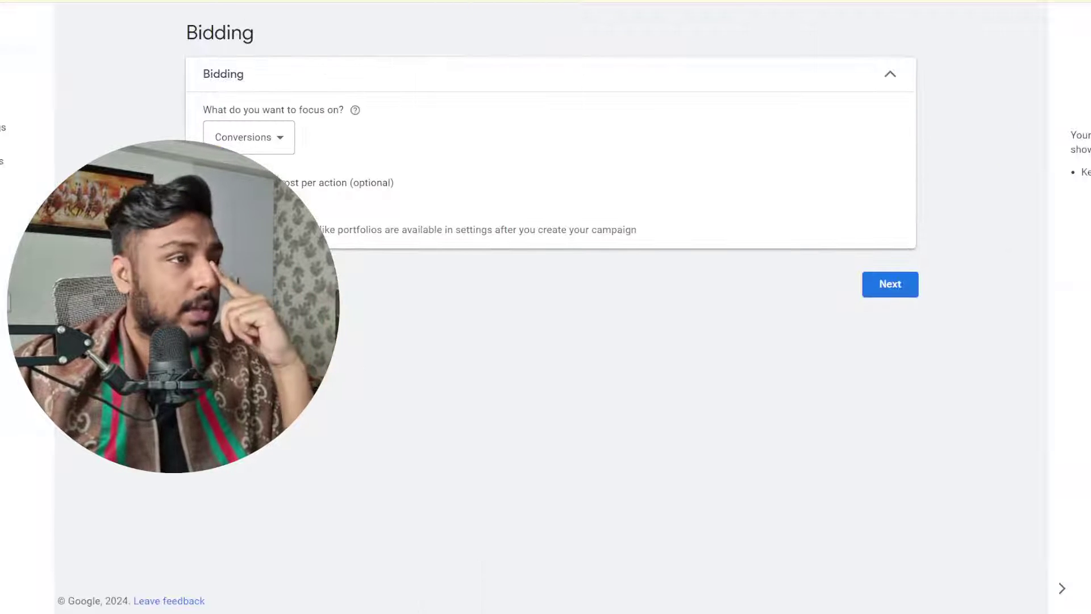
Set the bidding focus to Clicks and proceed to the campaign settings
left_click(279, 137)
left_click(318, 221)
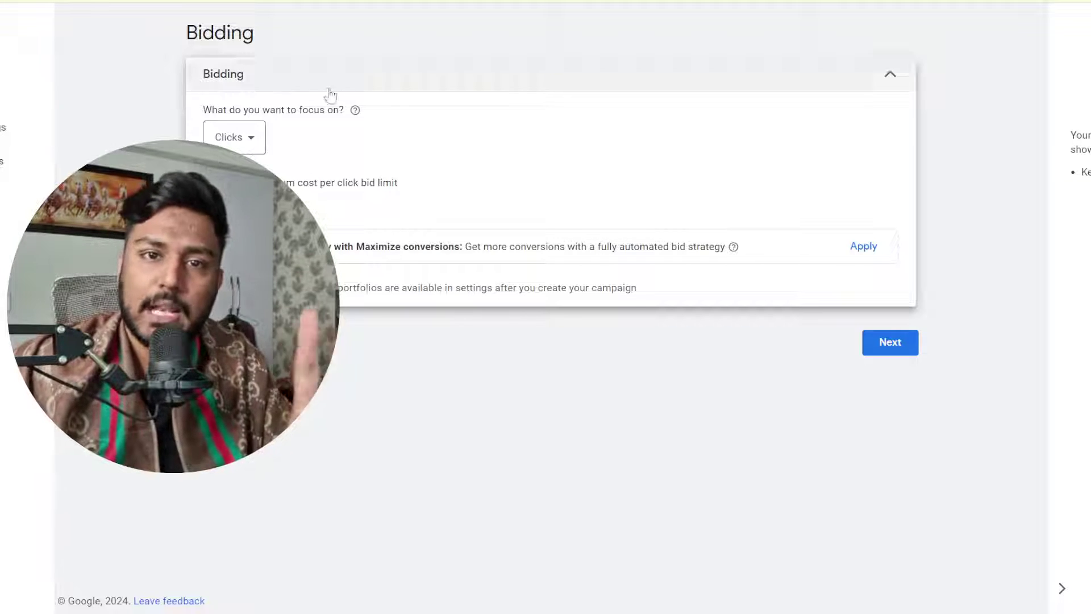
left_click(885, 356)
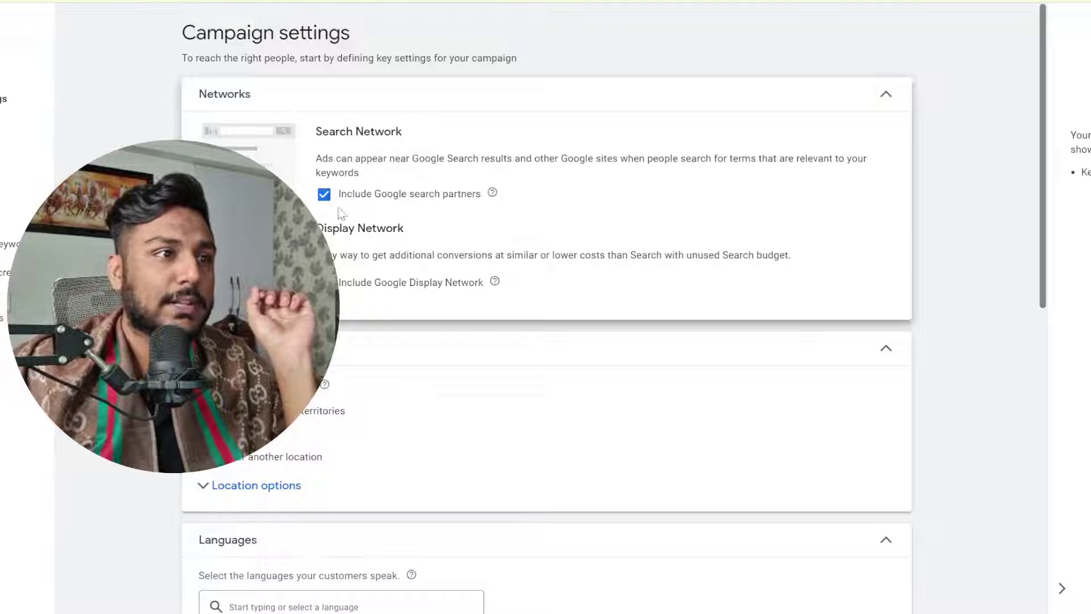
Exclude Google search partners and the Google Display Network from the campaign
left_click(324, 193)
left_click(324, 282)
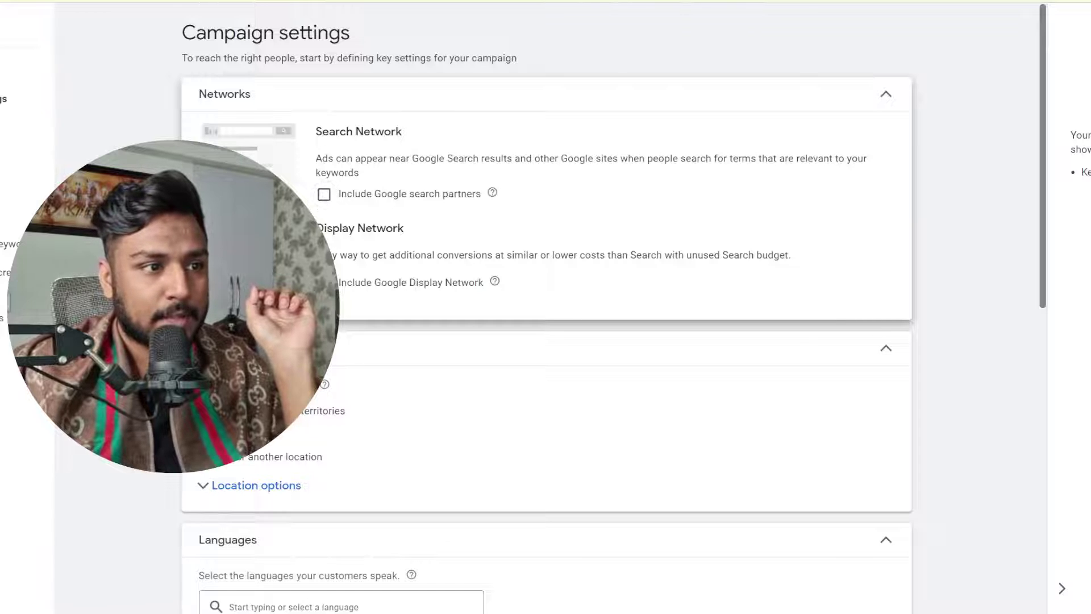
Target the United States as the campaign location, limited to Presence: People in or regularly in the targeted locations
left_click(343, 459)
scroll(319, 476, "down", 2)
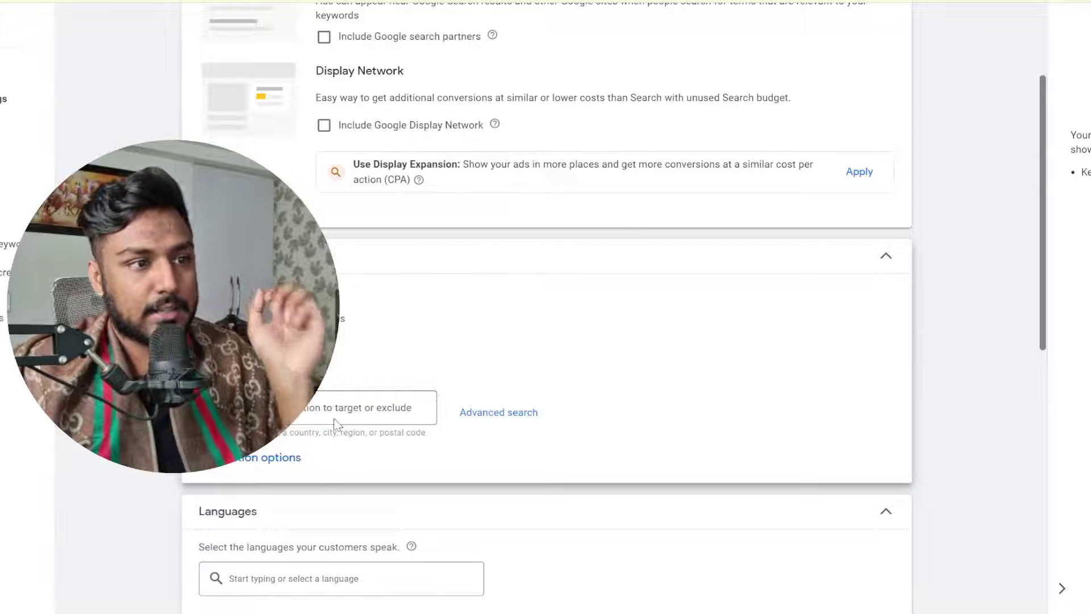
left_click(335, 423)
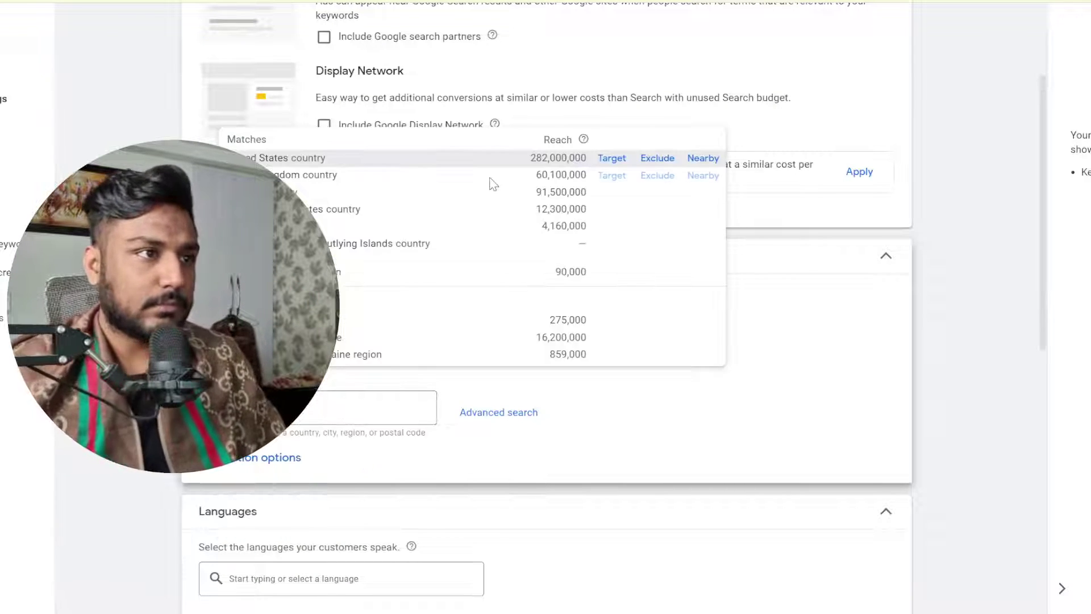
left_click(612, 159)
scroll(265, 447, "down", 1)
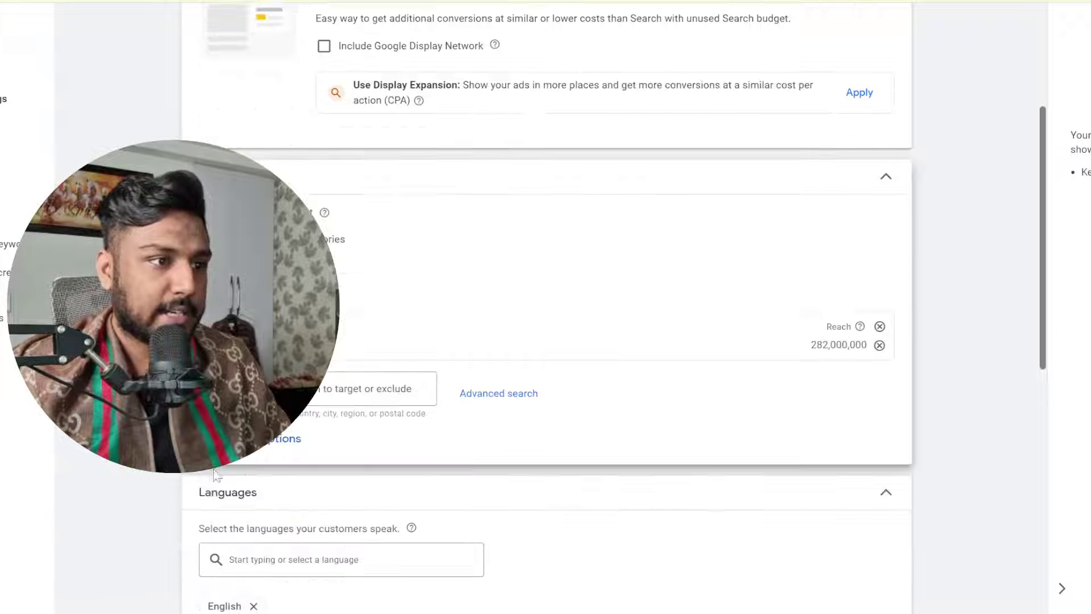
left_click(265, 446)
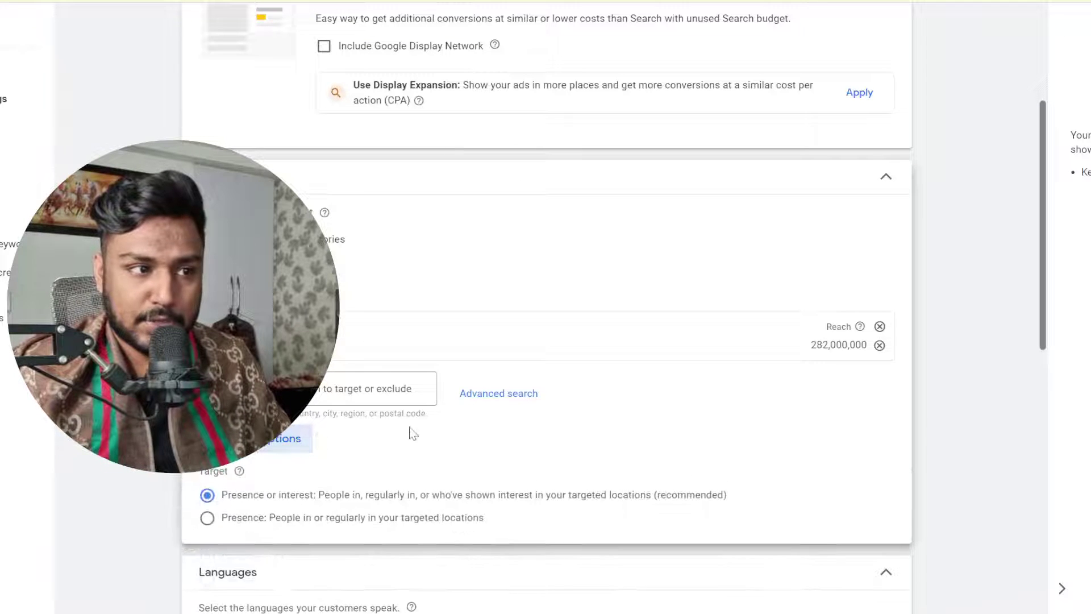
left_click(207, 518)
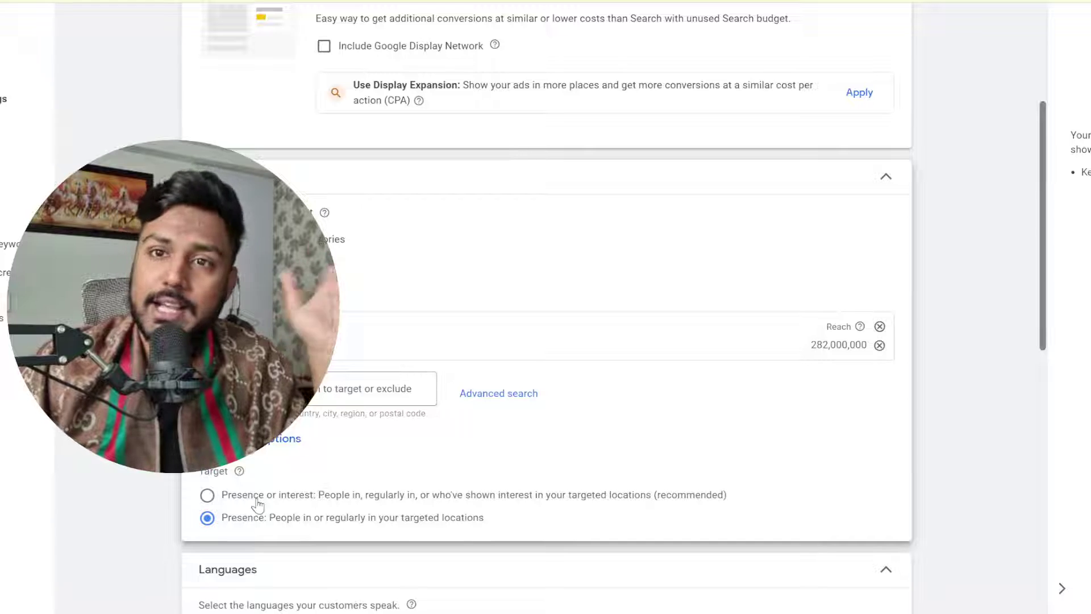
Add Spanish to the campaign's languages alongside English and proceed to the keywords and ads settings
scroll(295, 472, "down", 5)
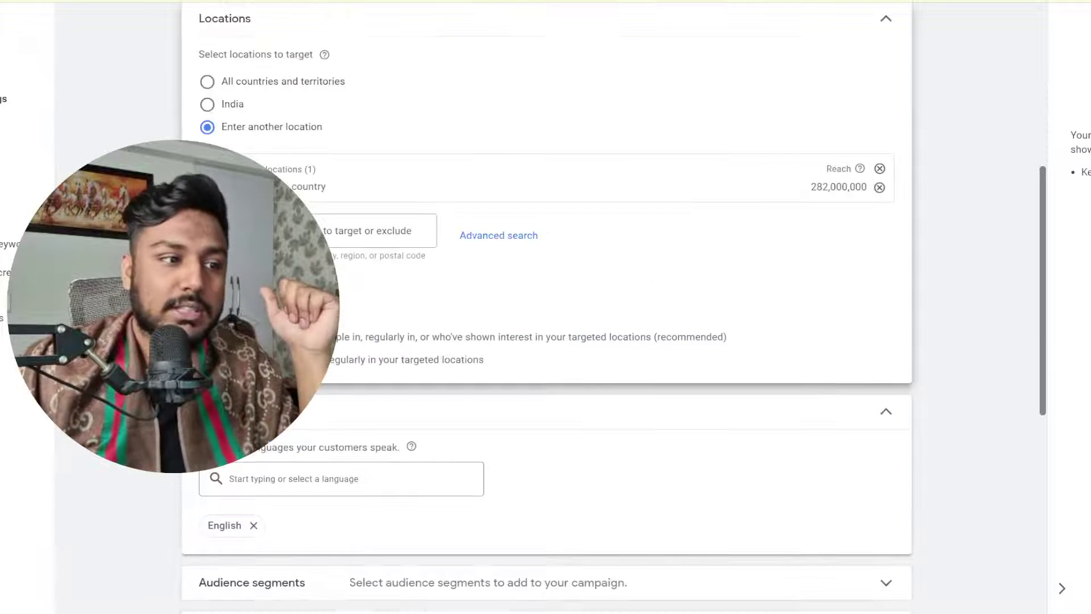
left_click(398, 321)
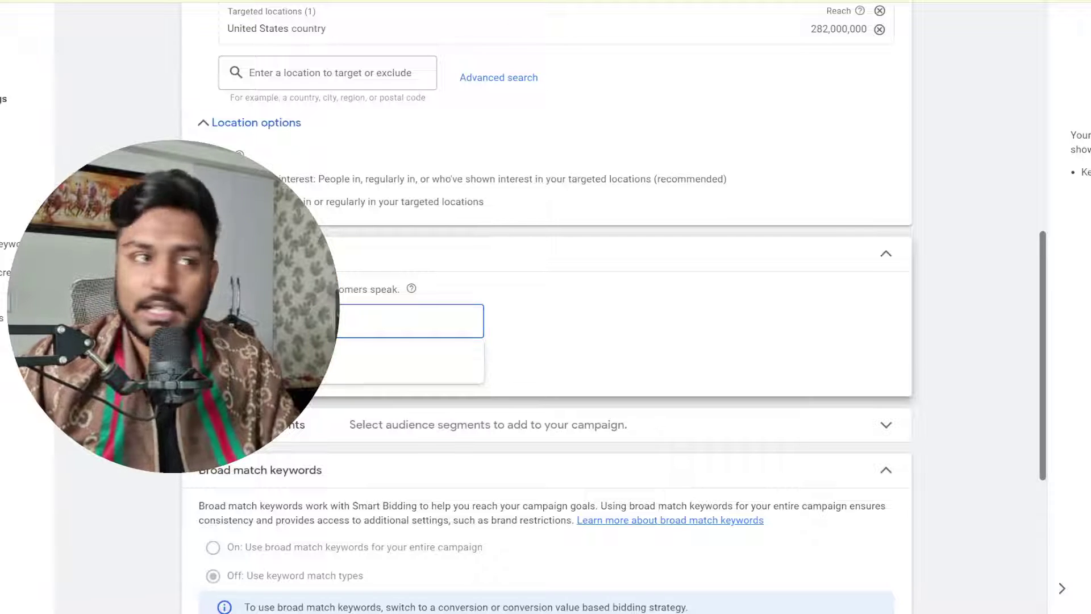
left_click(641, 328)
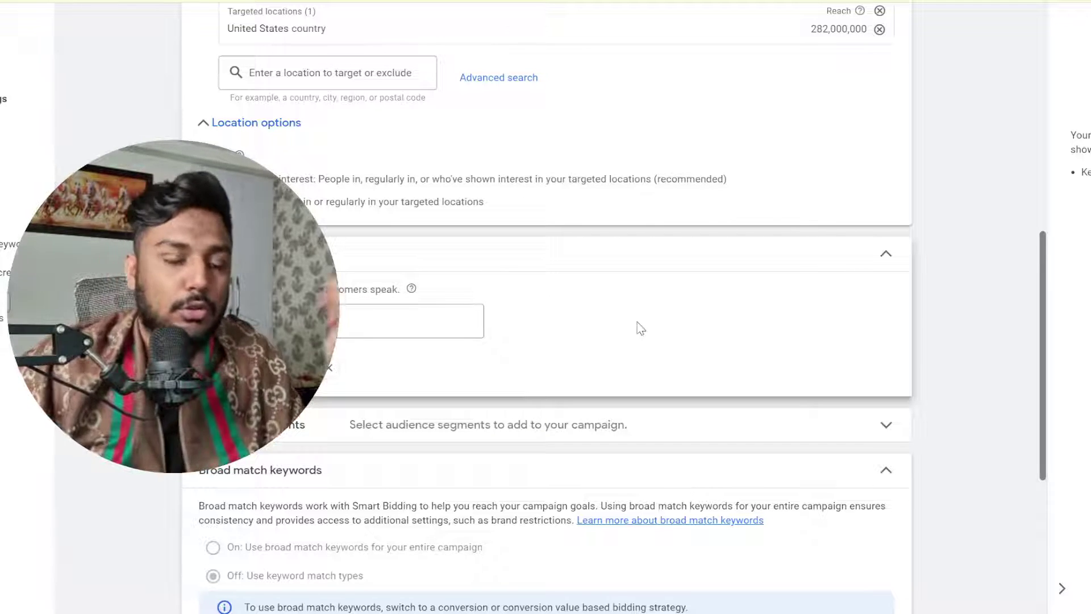
scroll(631, 316, "down", 4)
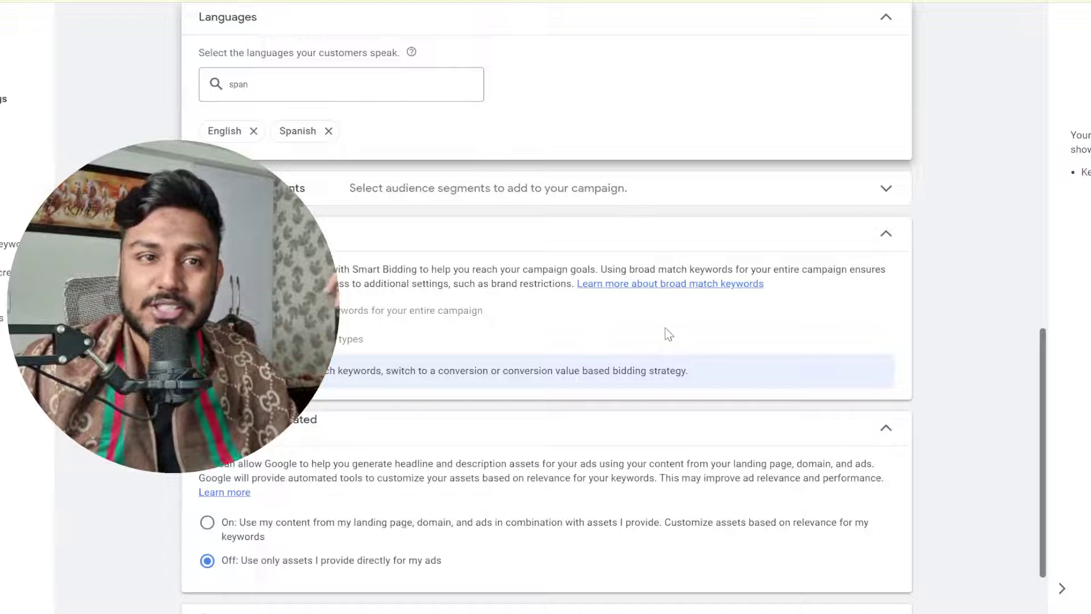
scroll(495, 370, "down", 2)
left_click(885, 576)
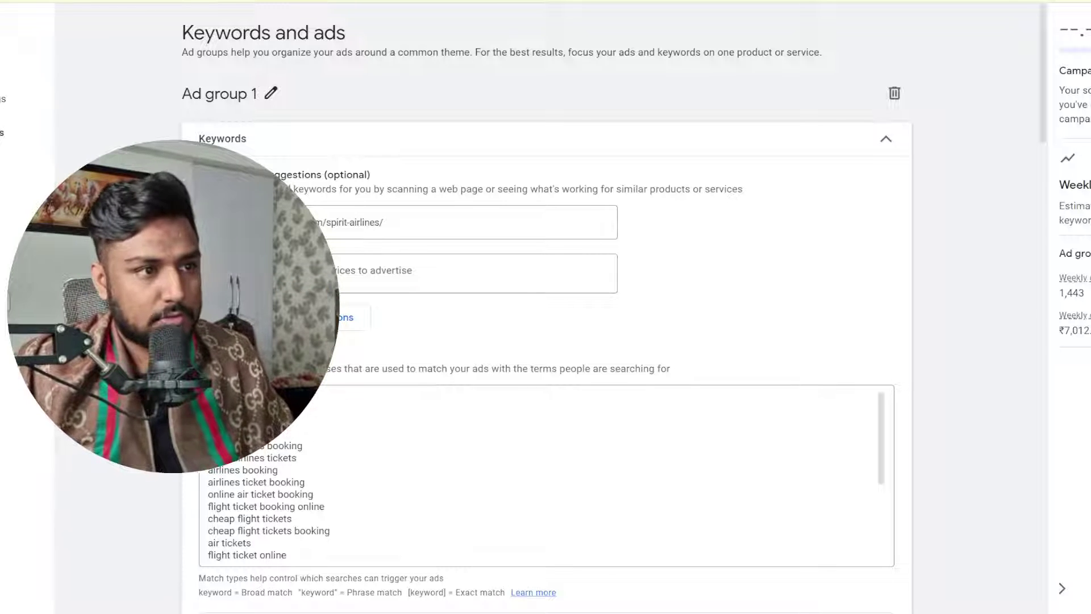
Replace all suggested keywords with the copied phrase-match list of Spirit, JetBlue and Frontier booking terms
key("ctrl+a")
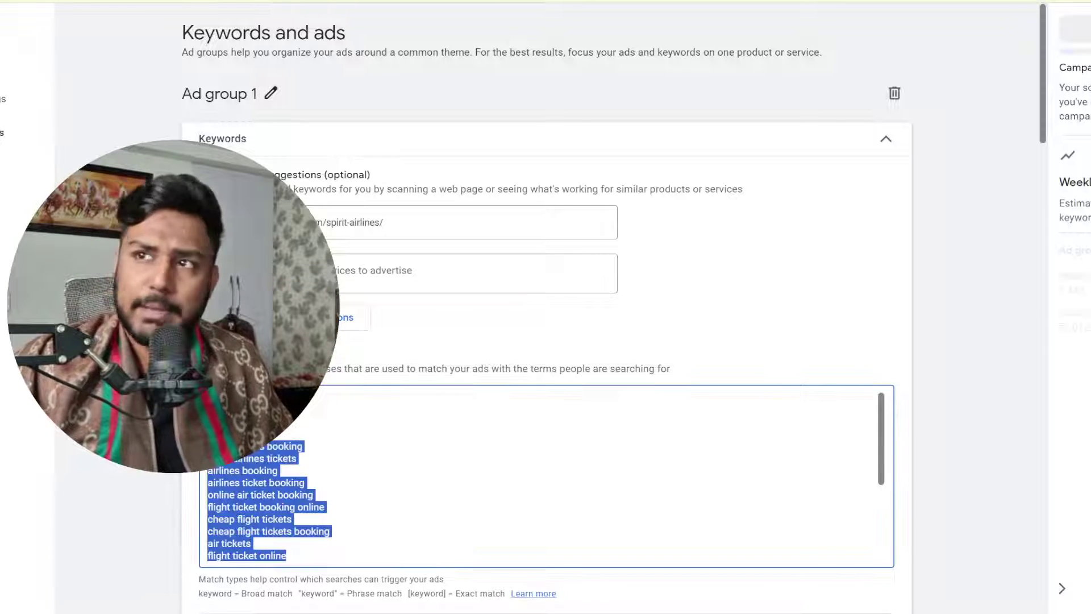
key("ctrl+v")
key("ctrl+a")
key("BackSpace")
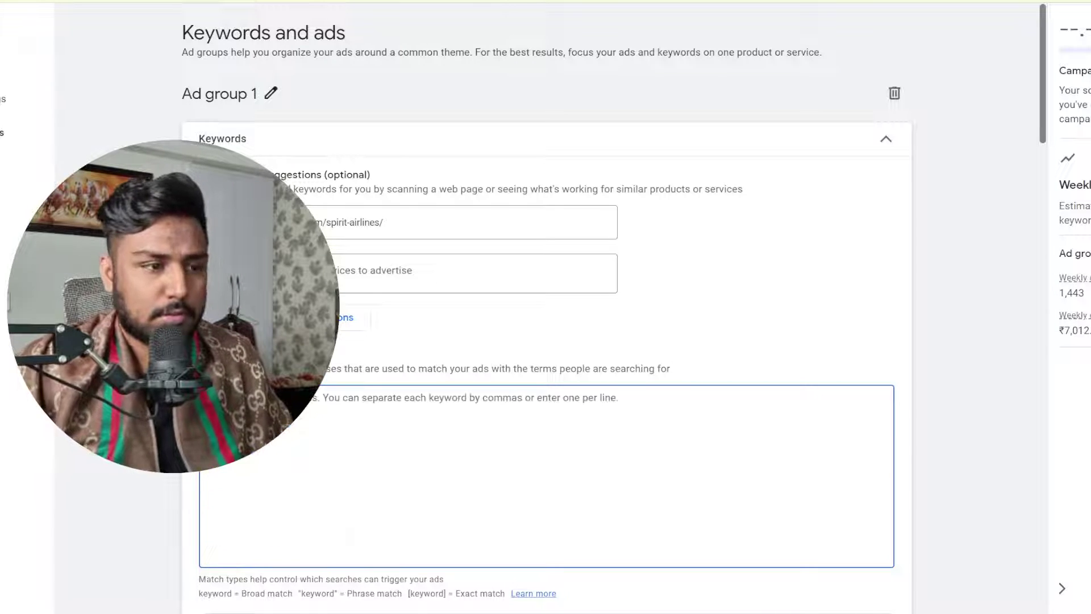
key("ctrl+v")
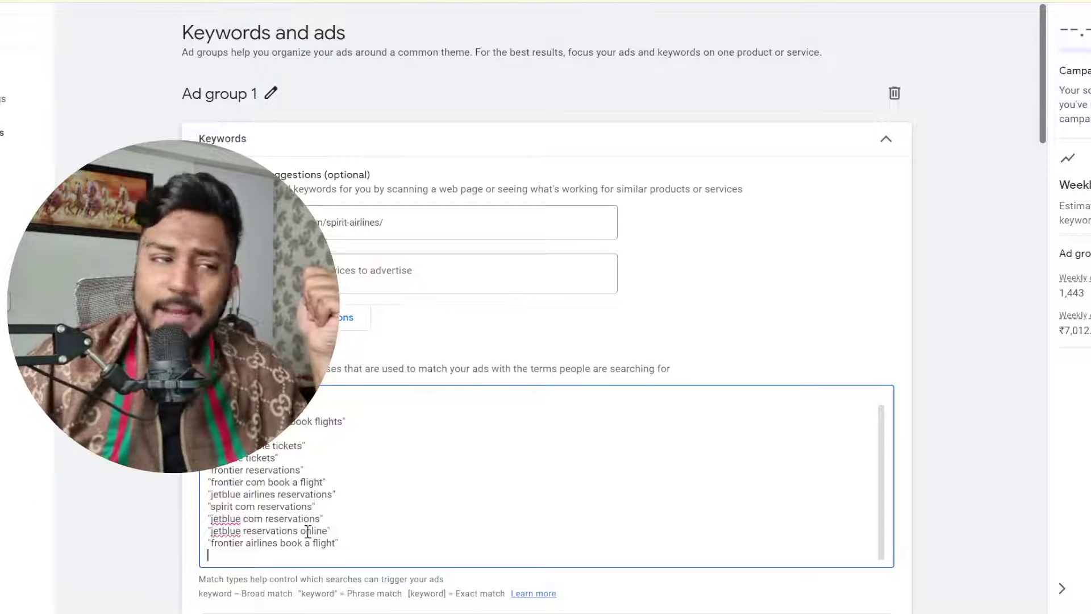
key("ctrl+a")
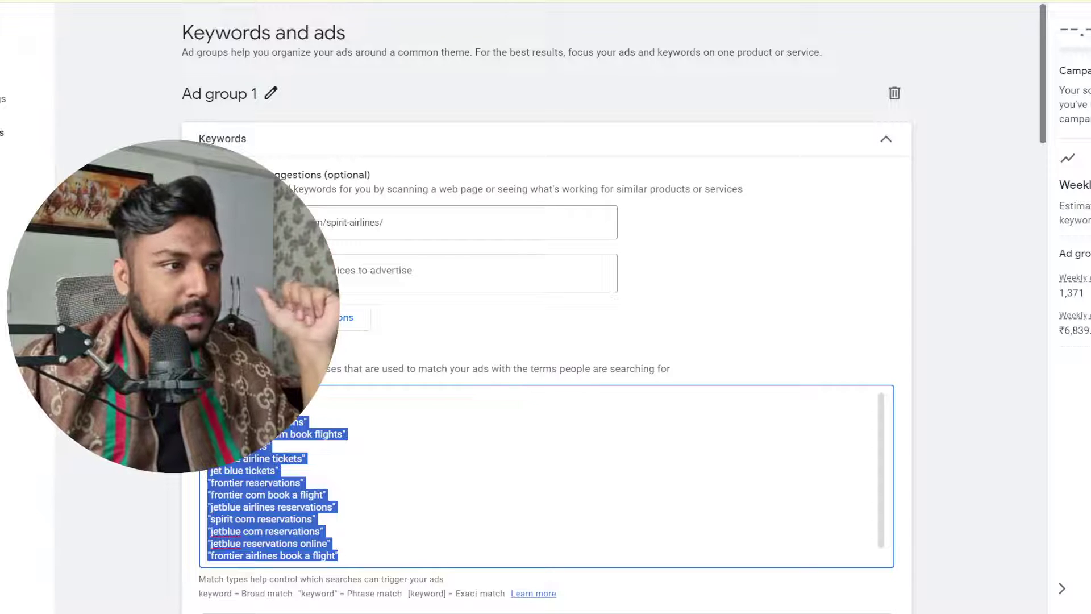
left_click(273, 435)
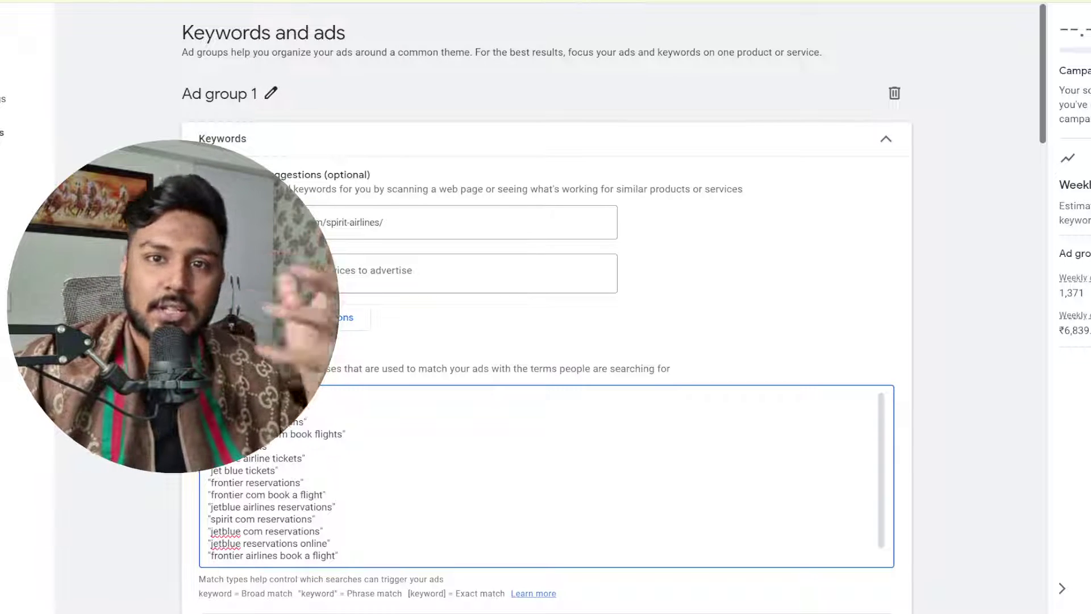
Set the first part of the ad's display path to a title-case keyword insertion with Flights as the default text
scroll(425, 439, "down", 1)
scroll(425, 439, "down", 3)
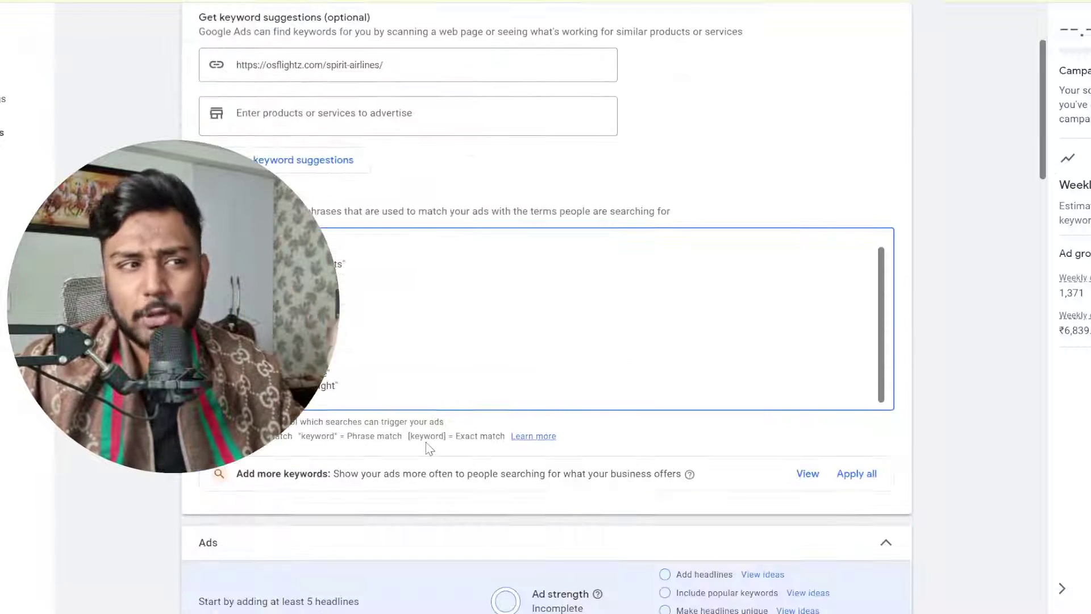
scroll(424, 374, "down", 7)
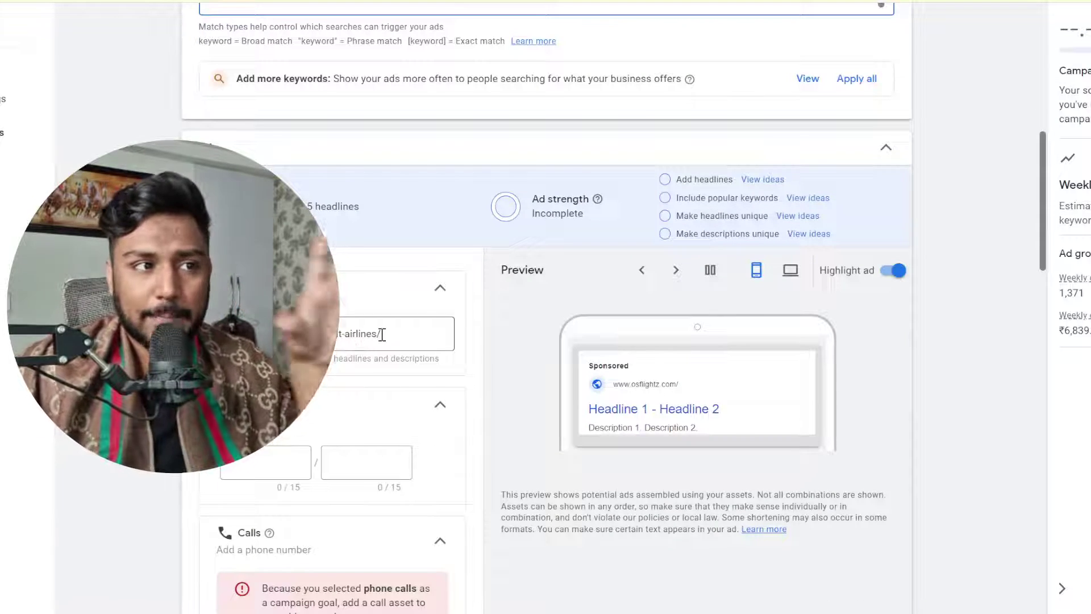
triple_click(383, 333)
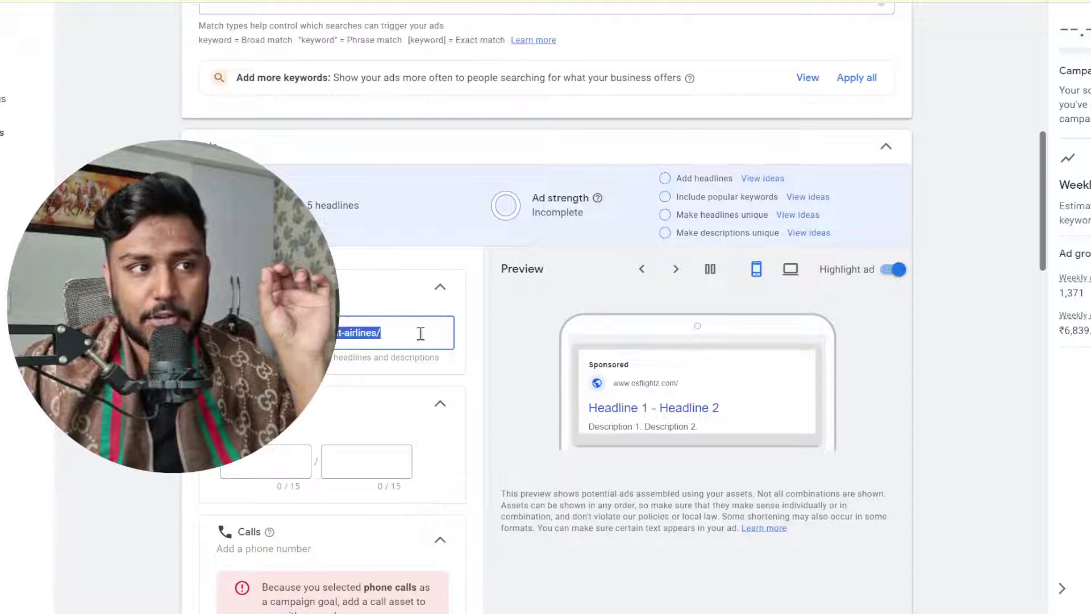
scroll(384, 329, "up", 6)
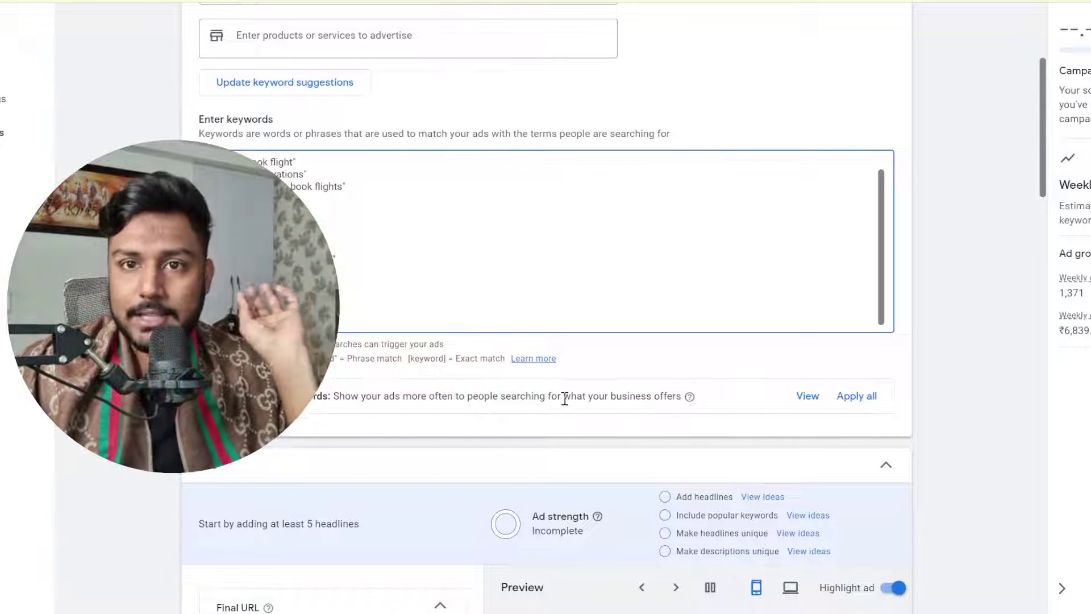
scroll(565, 397, "down", 3)
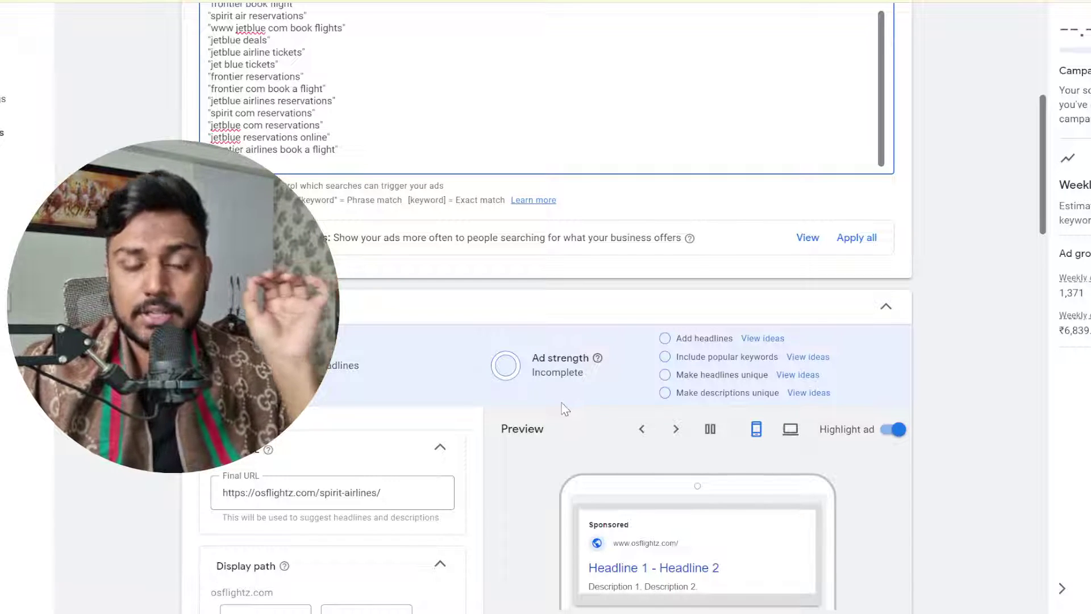
scroll(540, 404, "down", 4)
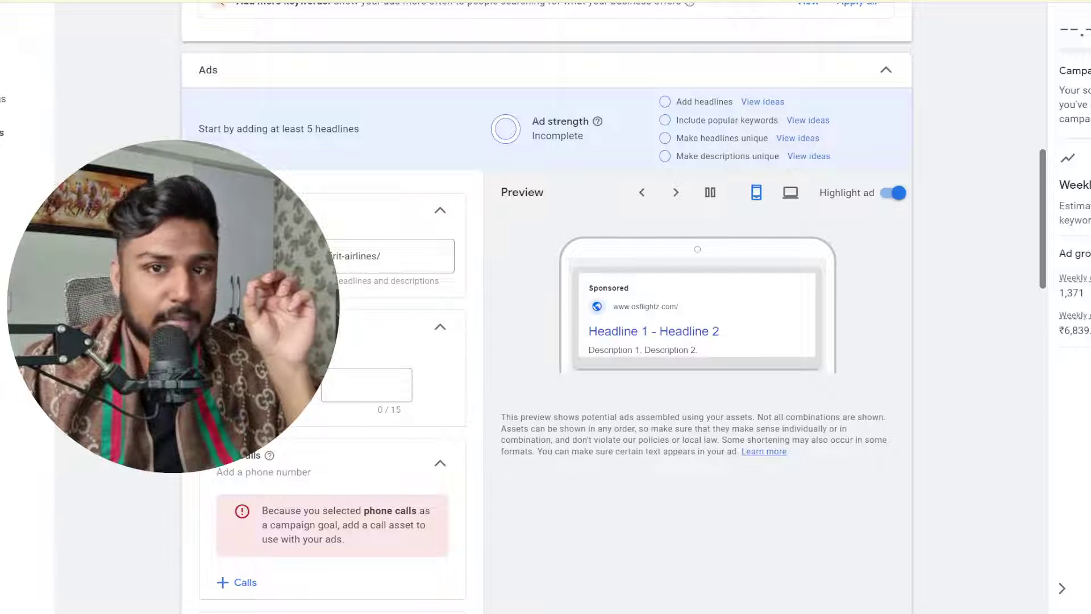
type("{")
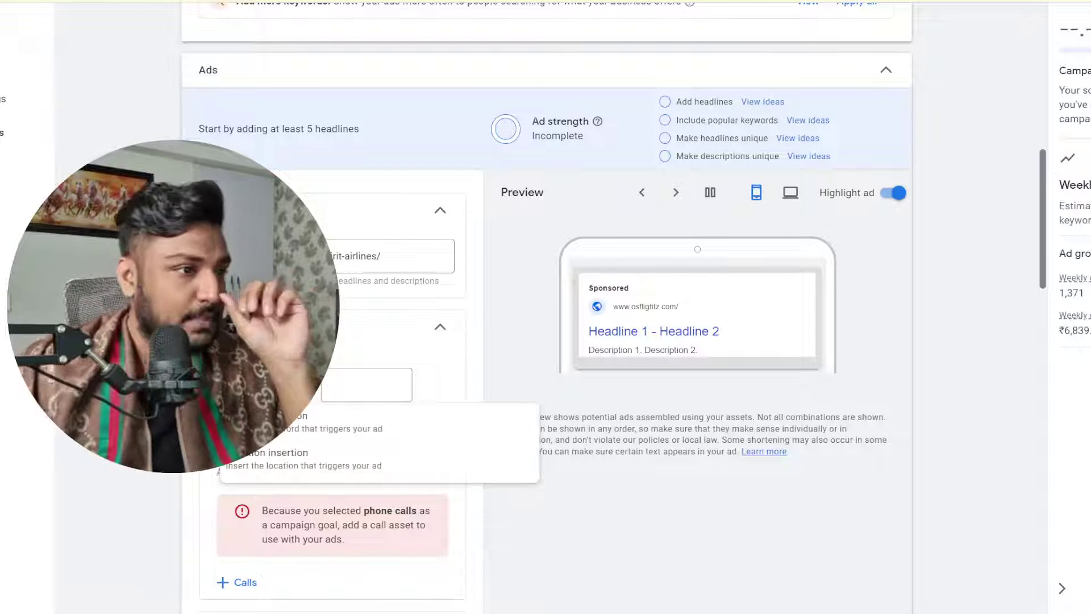
left_click(290, 422)
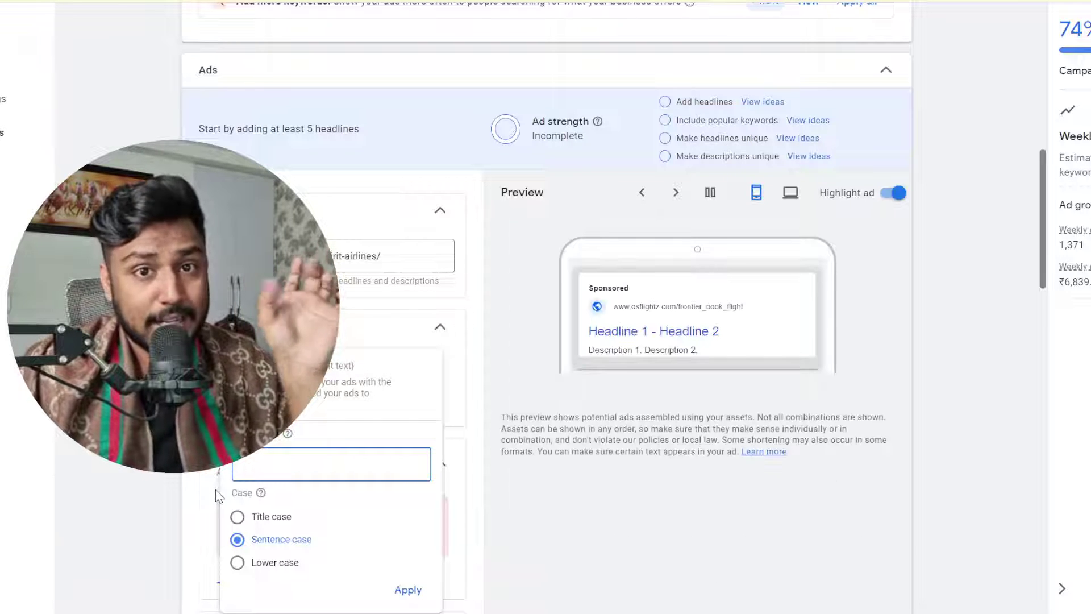
left_click(254, 522)
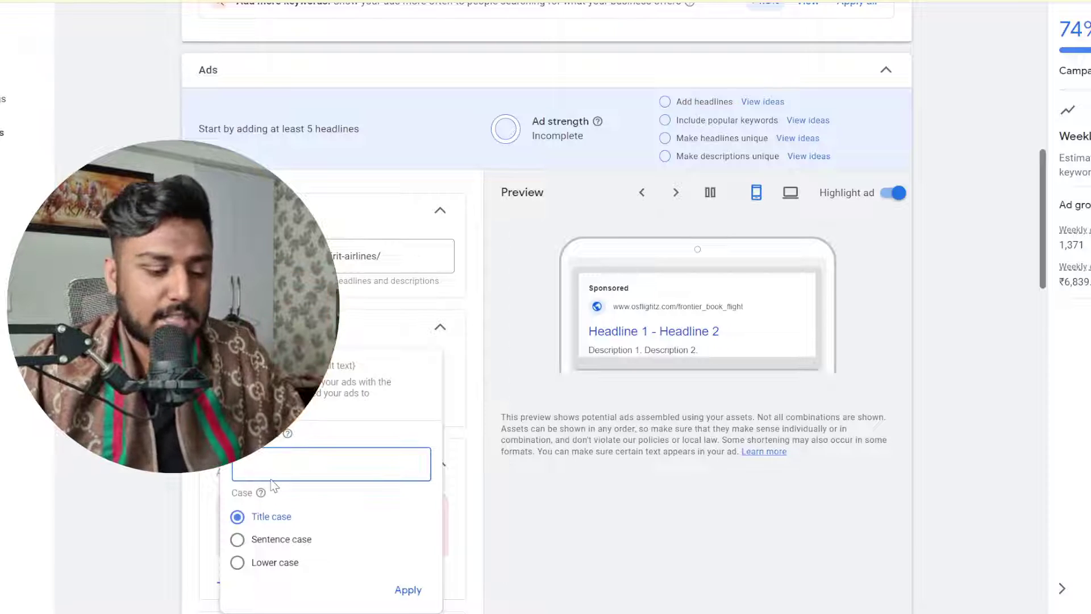
type("R")
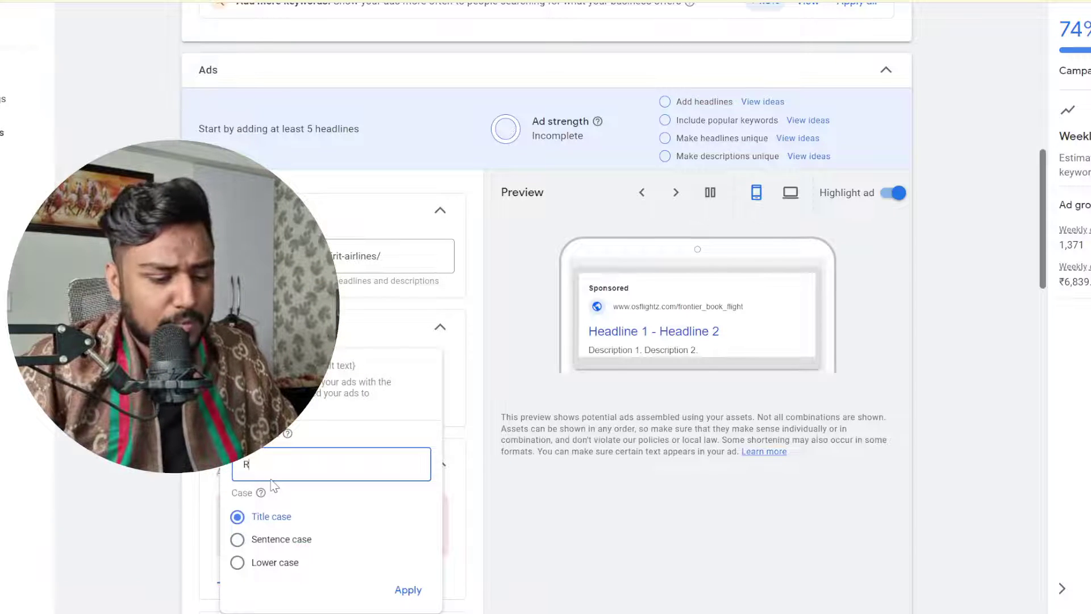
key("BackSpace")
type("Fl")
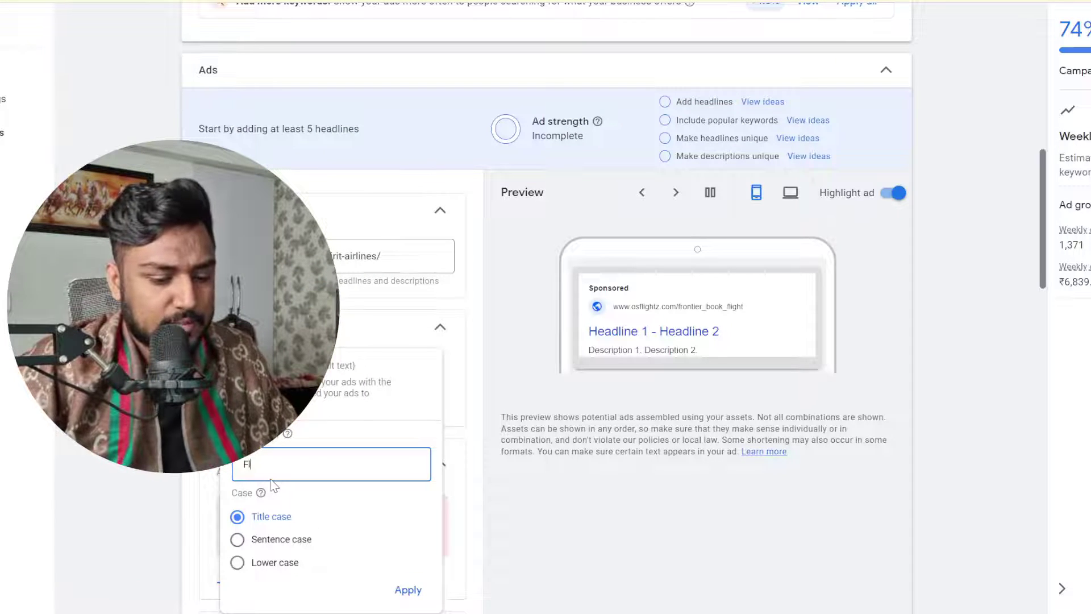
type("ights")
left_click(425, 594)
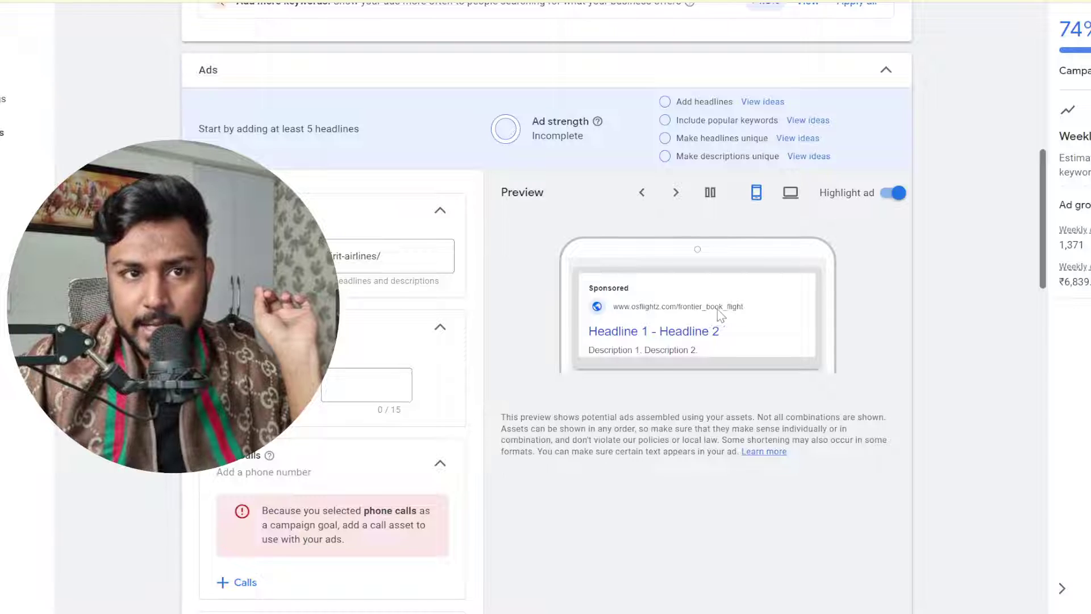
Add the business phone number as a new United States call asset and apply it to the campaign
scroll(699, 317, "up", 10)
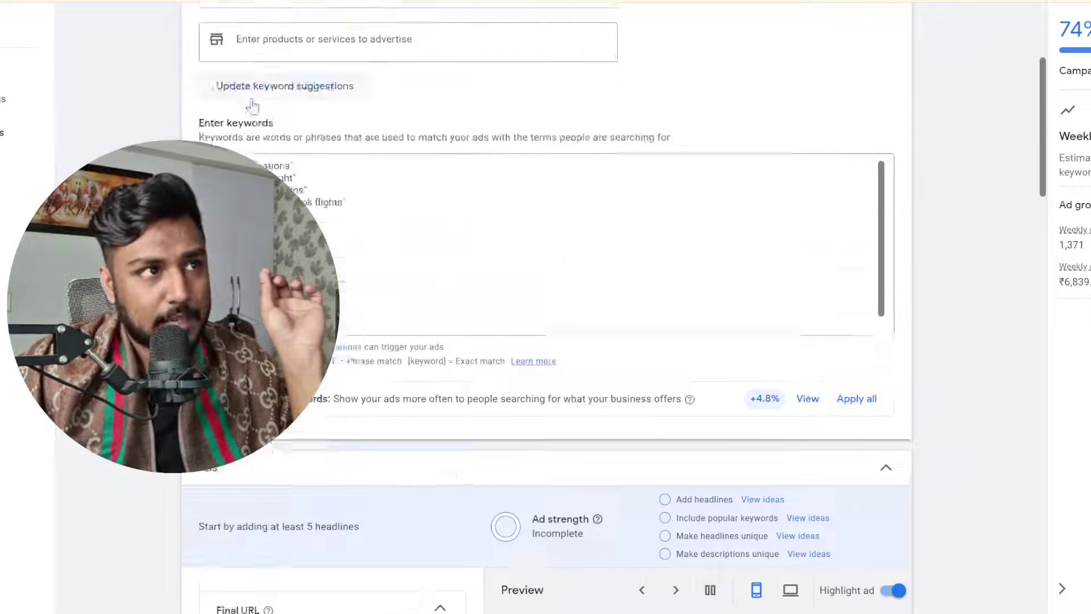
scroll(667, 380, "down", 5)
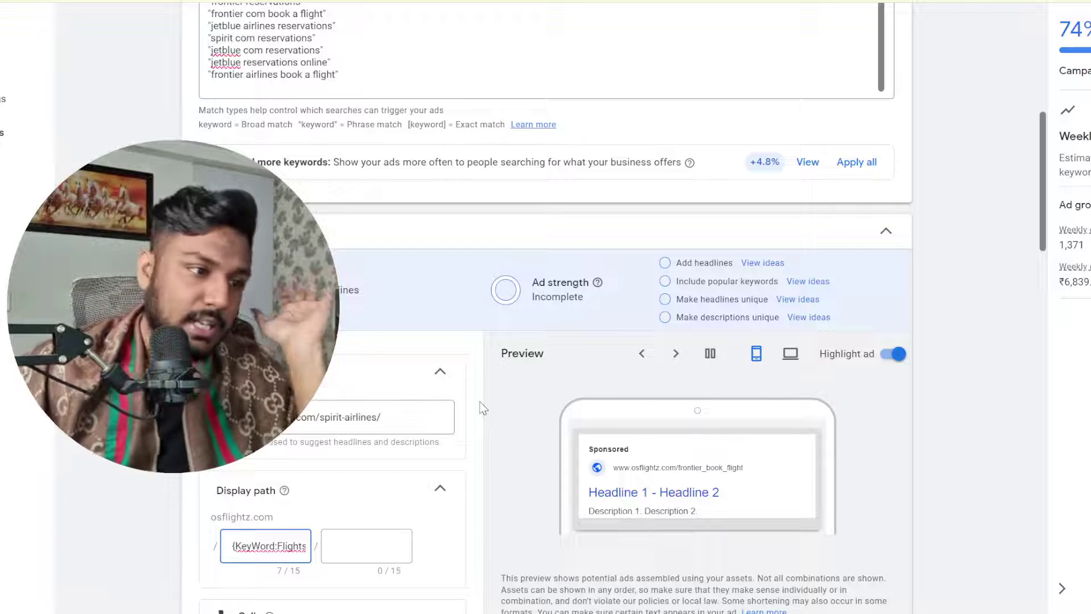
scroll(482, 408, "down", 4)
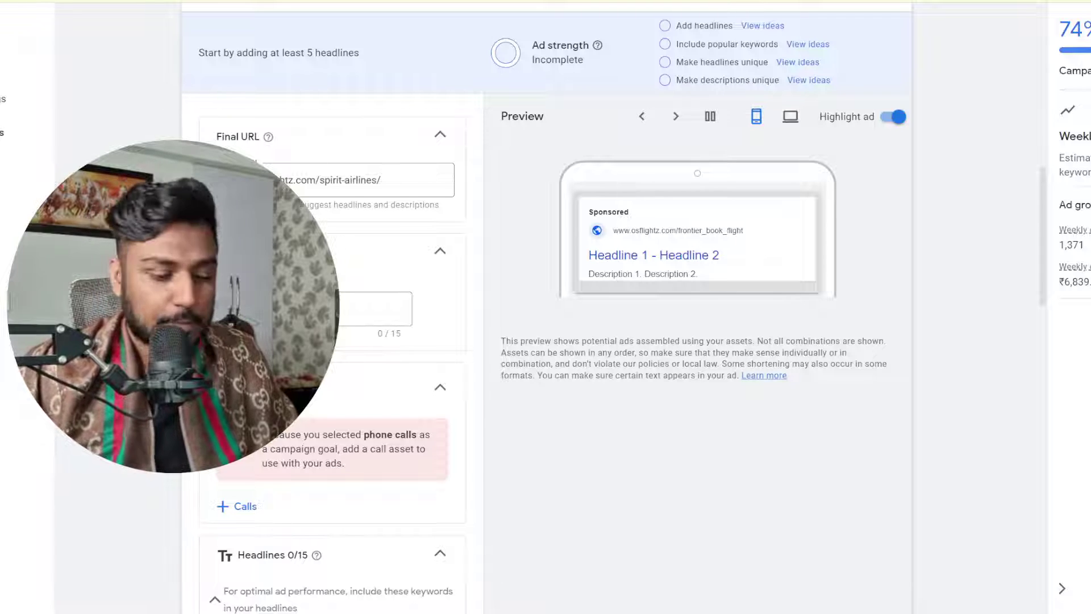
left_click(250, 512)
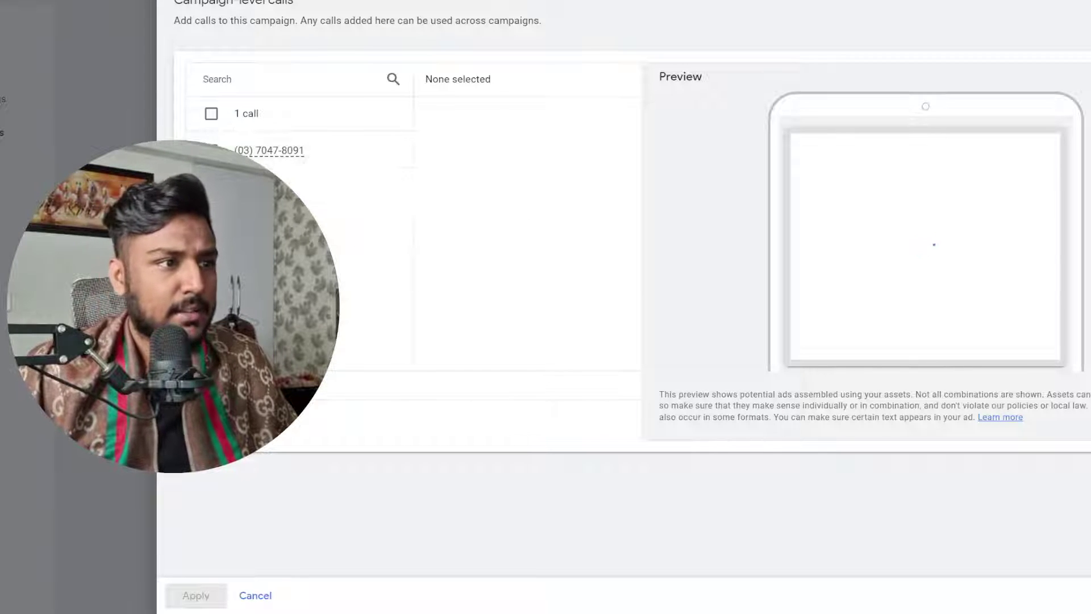
left_click(230, 385)
left_click(394, 108)
left_click(350, 149)
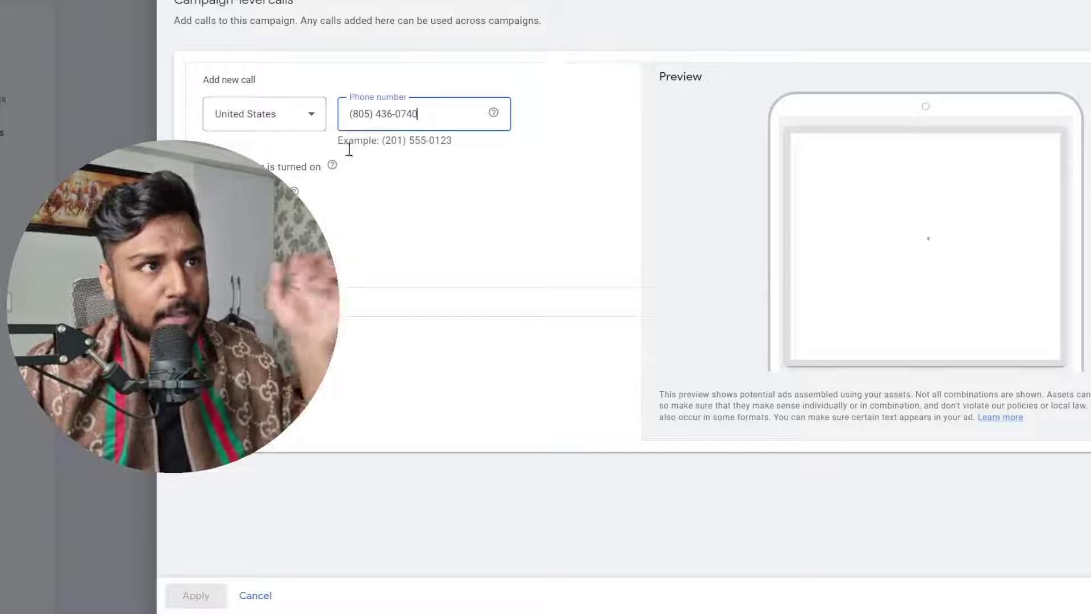
left_click(324, 427)
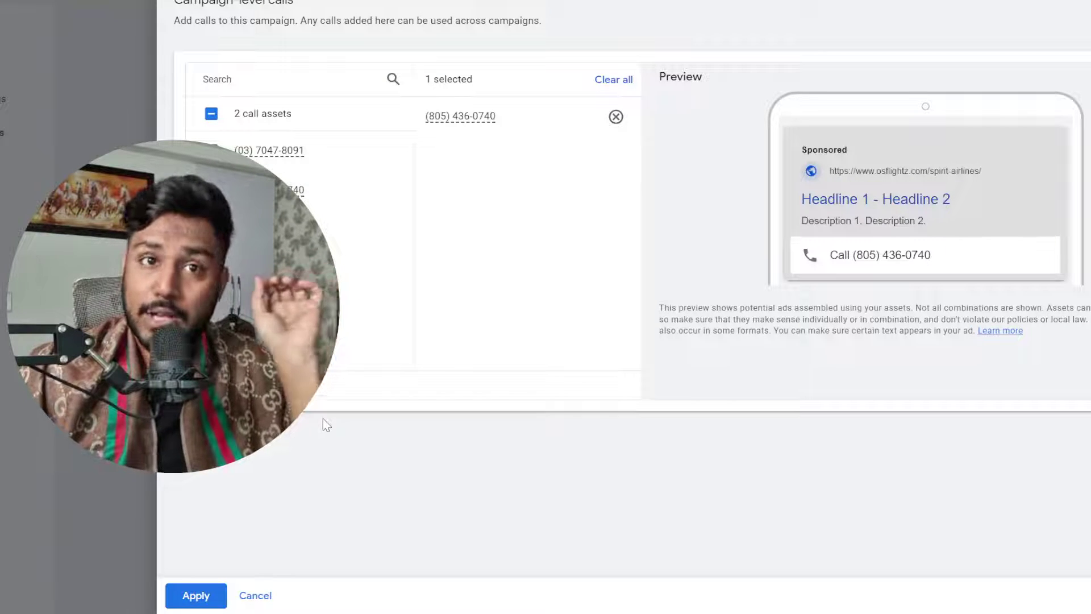
left_click(196, 595)
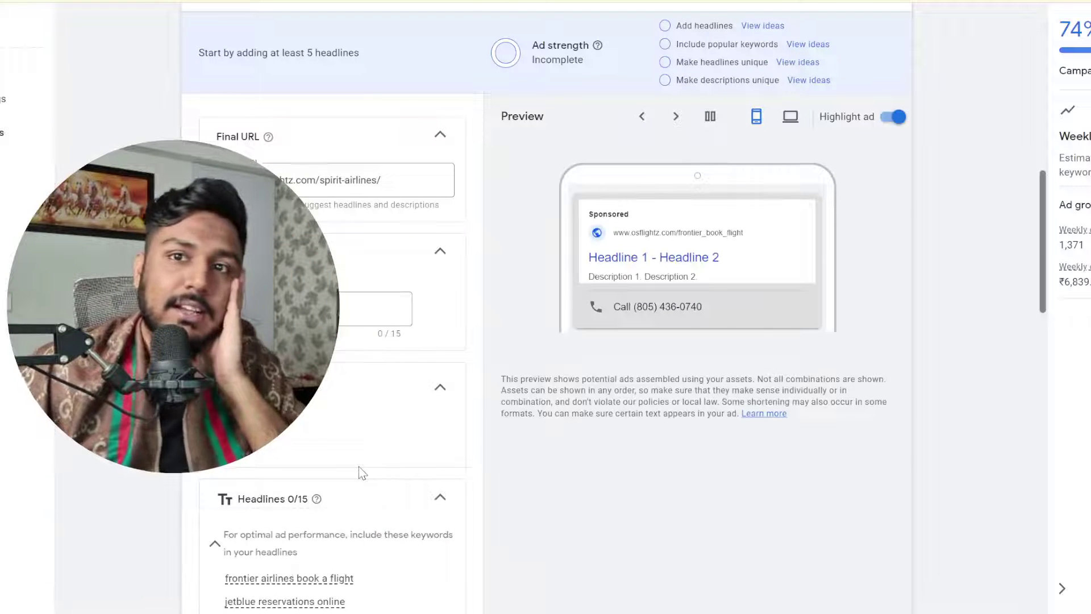
Fill the first headline with a title-case keyword insertion that uses Reservations as its default text
scroll(358, 466, "down", 5)
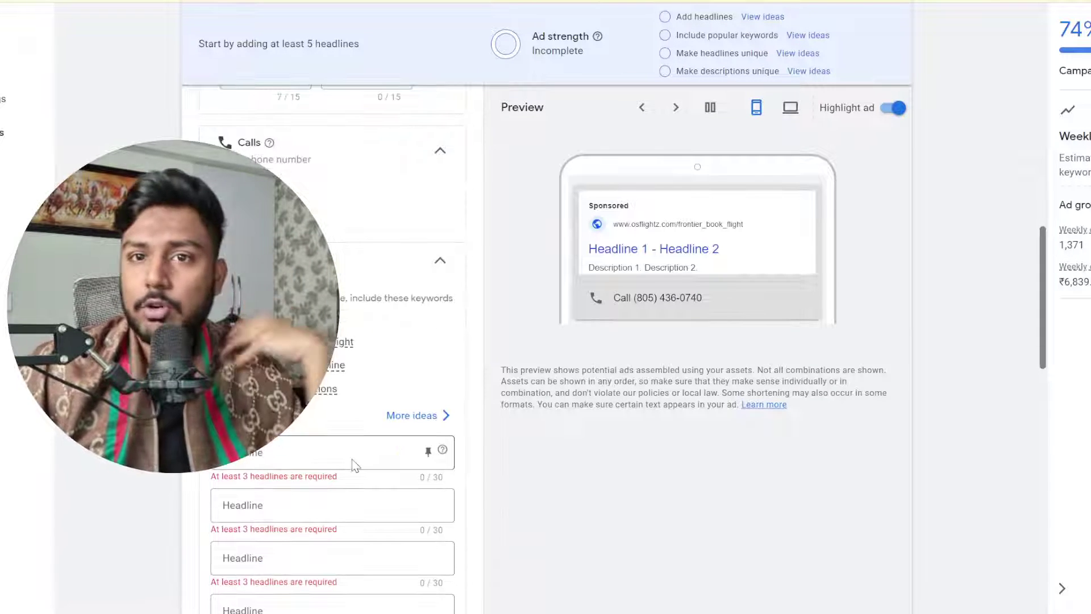
scroll(353, 462, "down", 3)
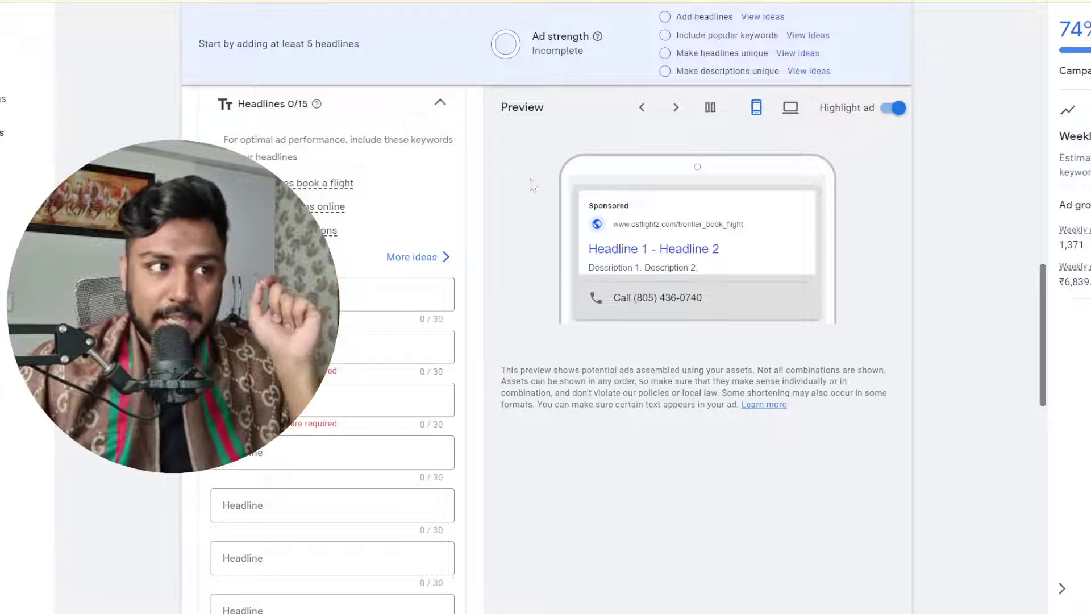
left_click(372, 300)
key("ctrl+v")
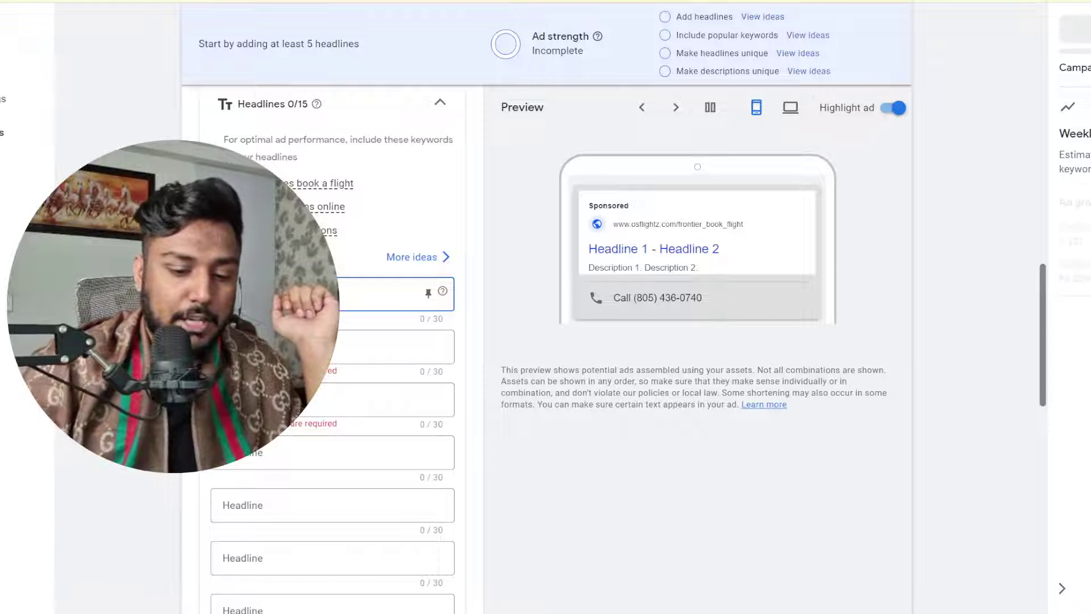
type("{")
key("Return")
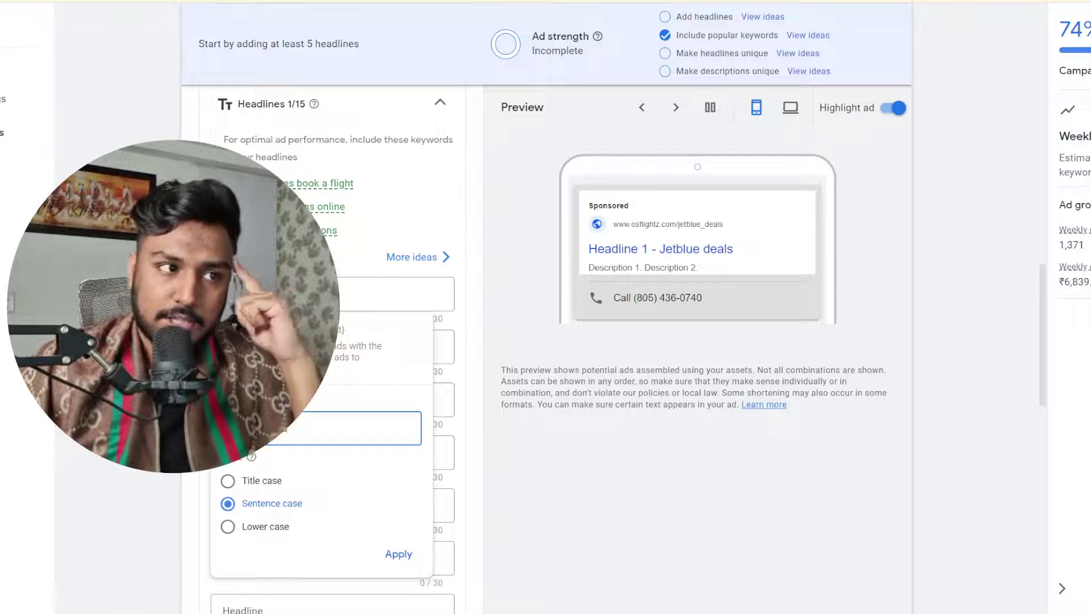
left_click(263, 484)
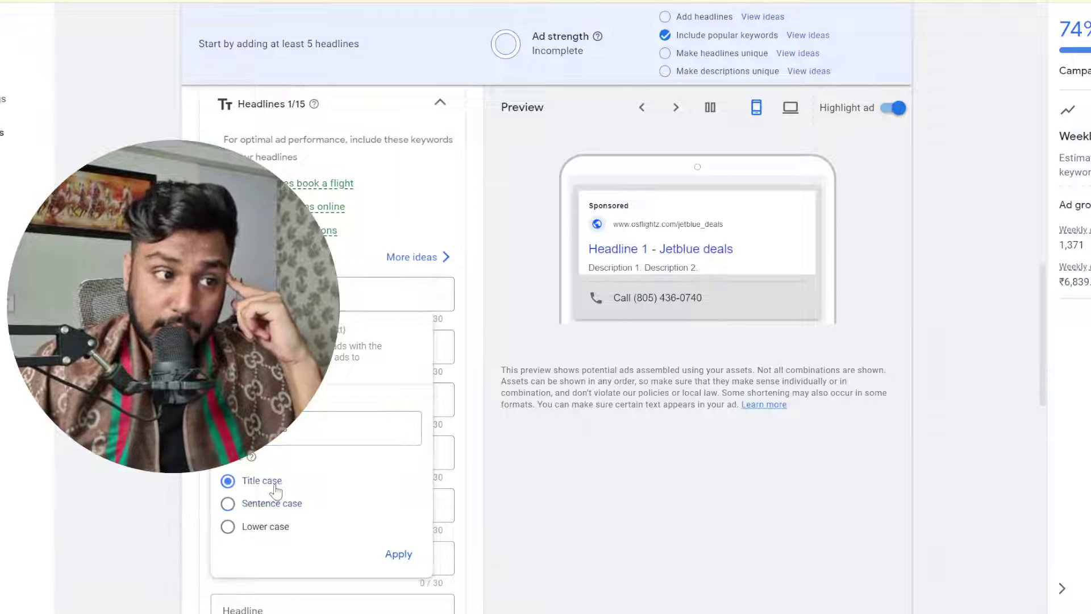
left_click(397, 553)
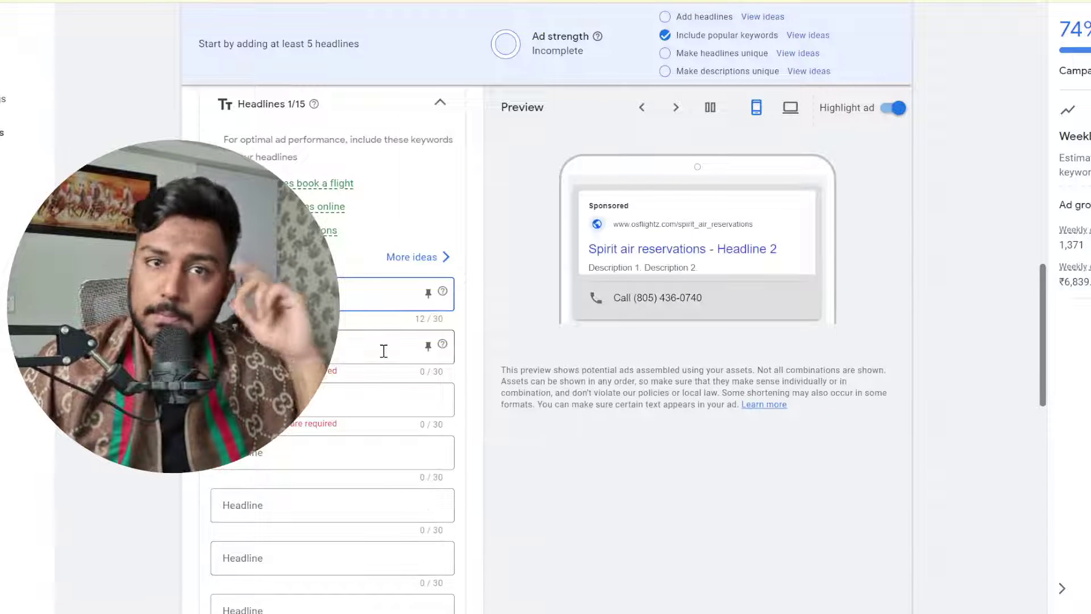
Pin the keyword-insertion headline so it shows only in position 1
left_click(428, 293)
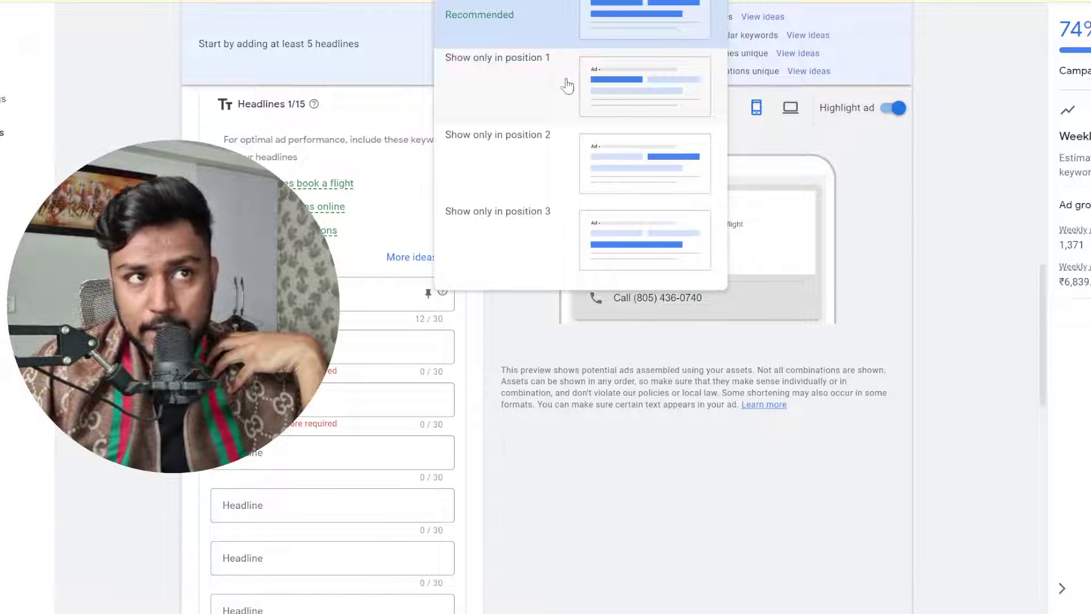
left_click(588, 93)
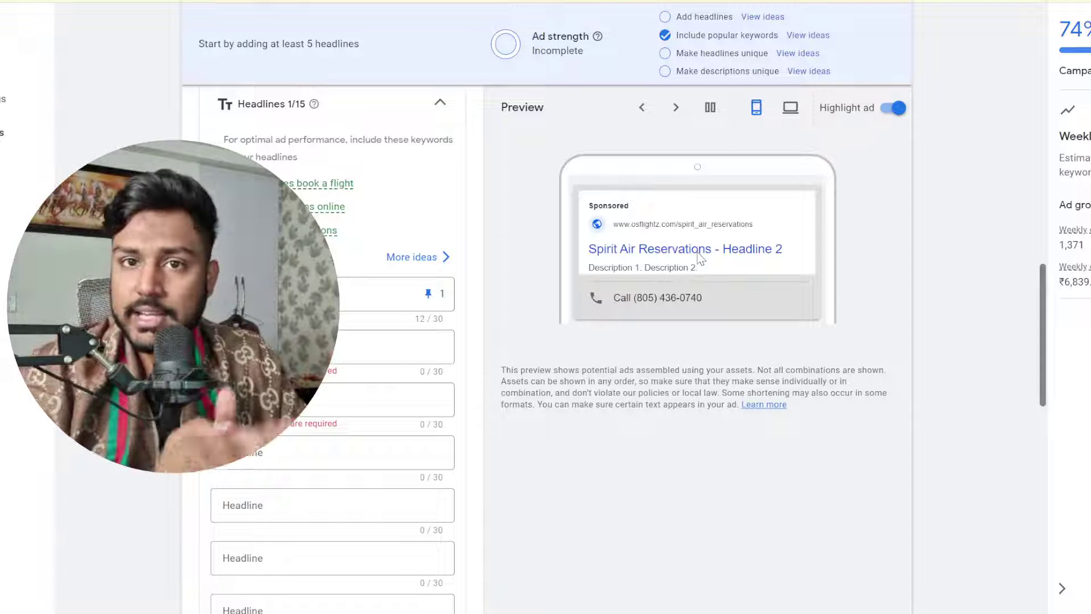
left_click(428, 294)
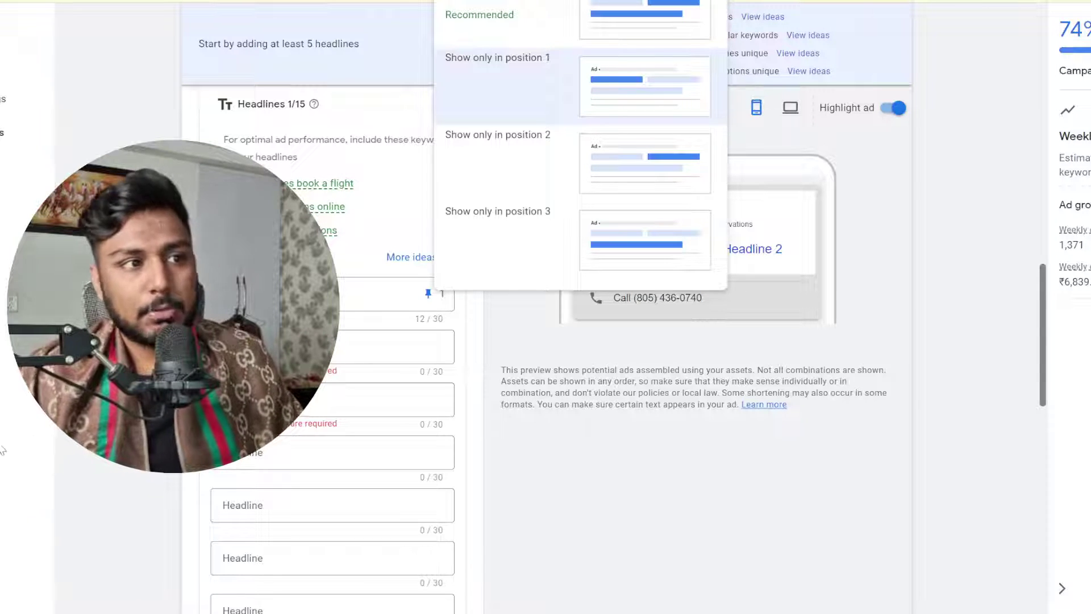
Add New Bookings And Modifications, 45% Off On All Bookings and Book Airlines Tickets On Call as the second, third and fourth headlines
left_click(285, 346)
key("ctrl+v")
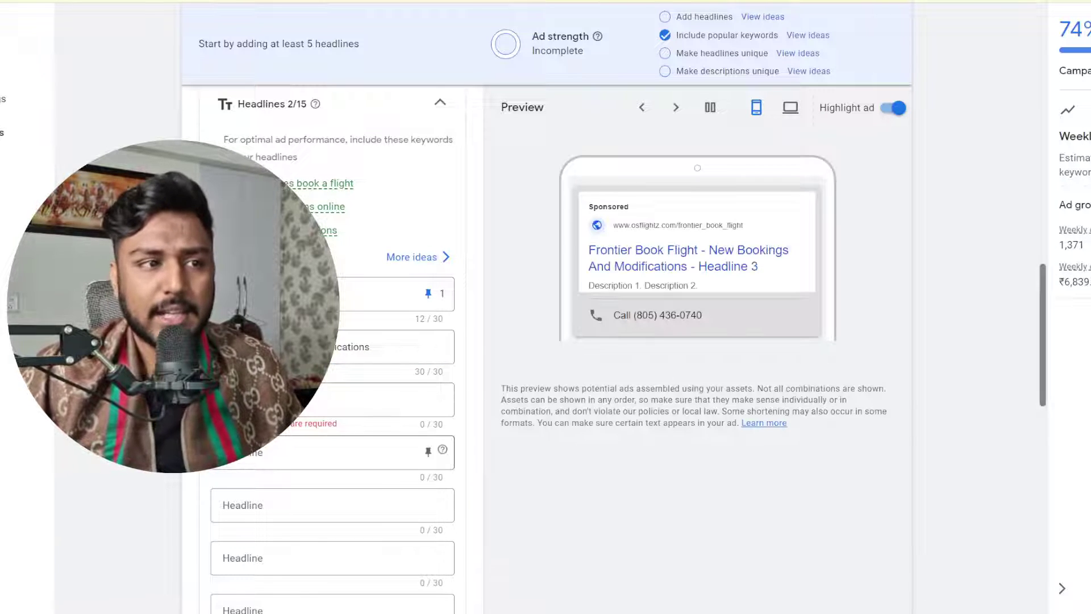
left_click(386, 399)
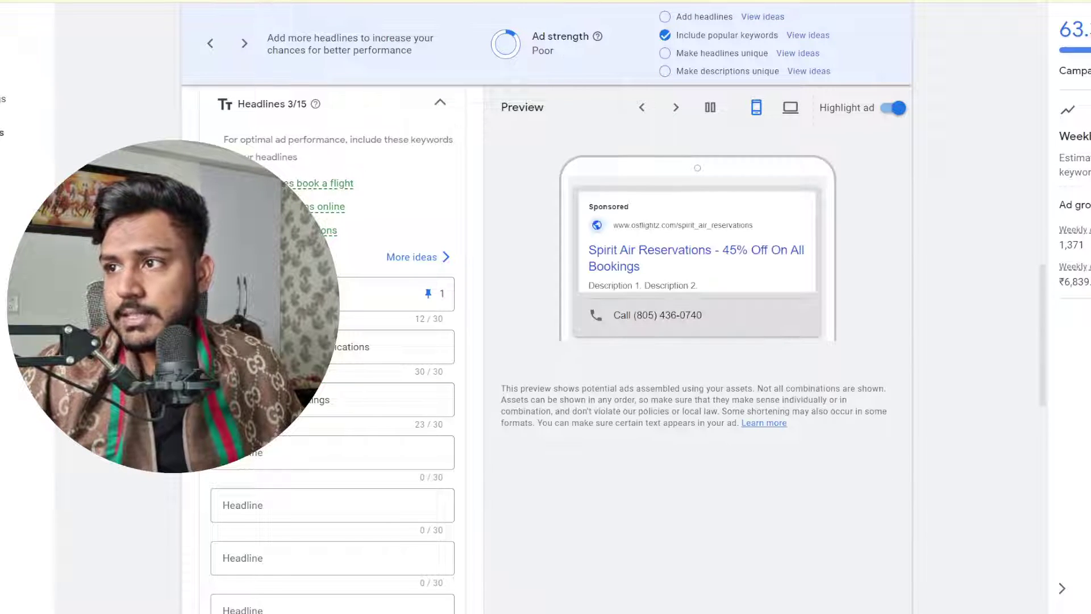
left_click(266, 454)
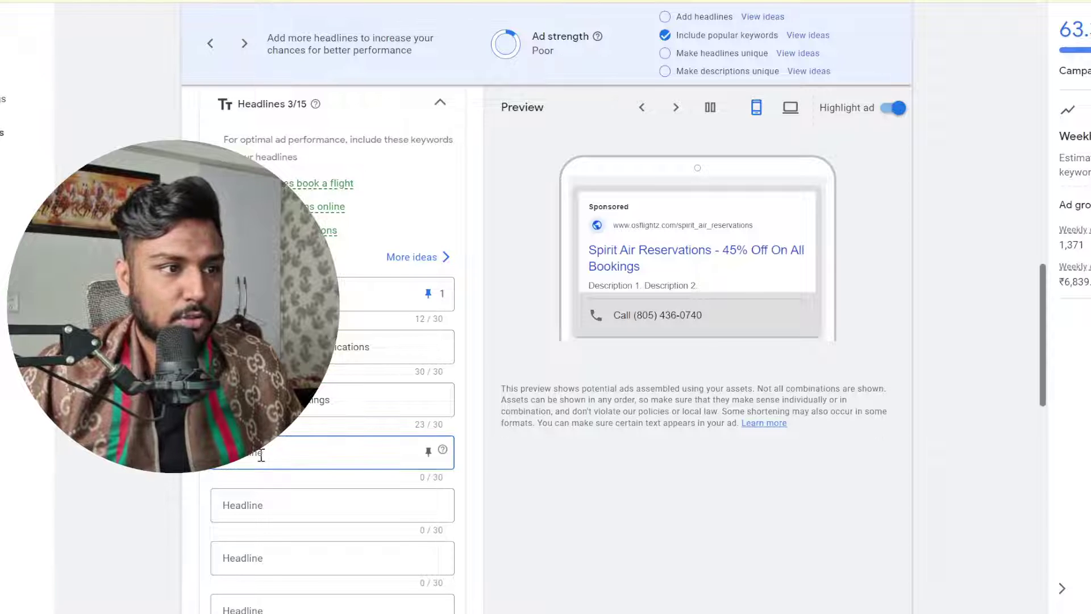
type("...Airlines Tickets On Call")
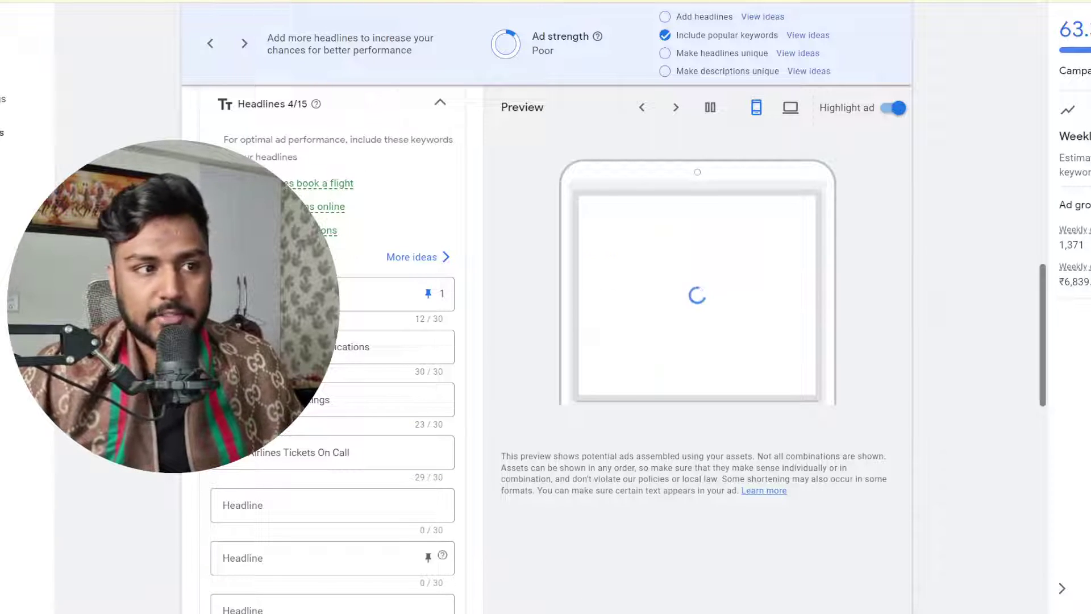
Add Get Unpublished Fares and Date Change Or Name Change as the fifth and sixth headlines
left_click(256, 505)
type("Get Unpublished Fares")
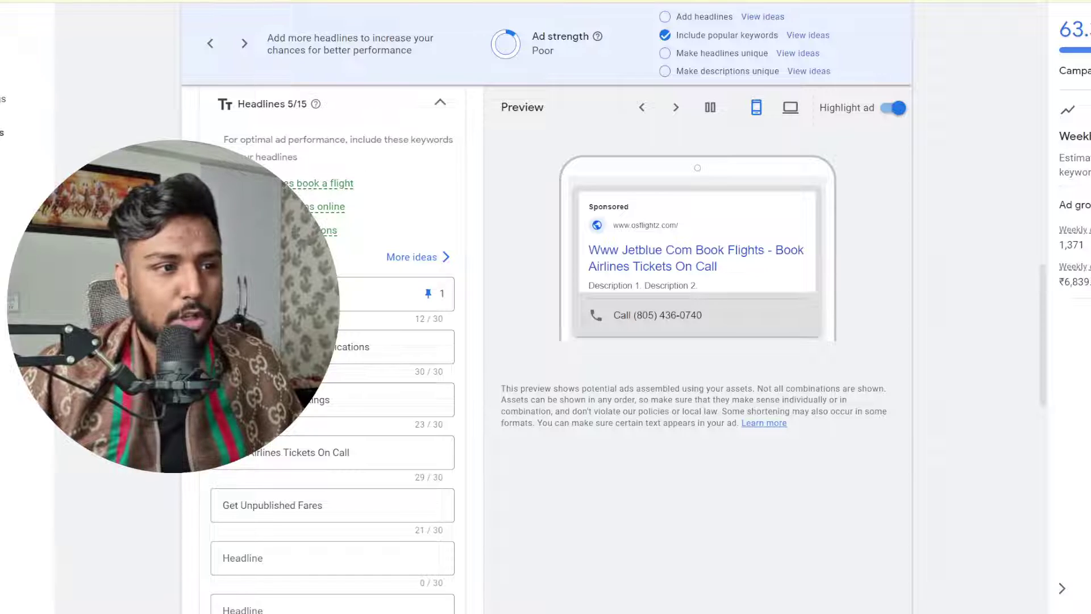
scroll(389, 541, "down", 3)
left_click(261, 400)
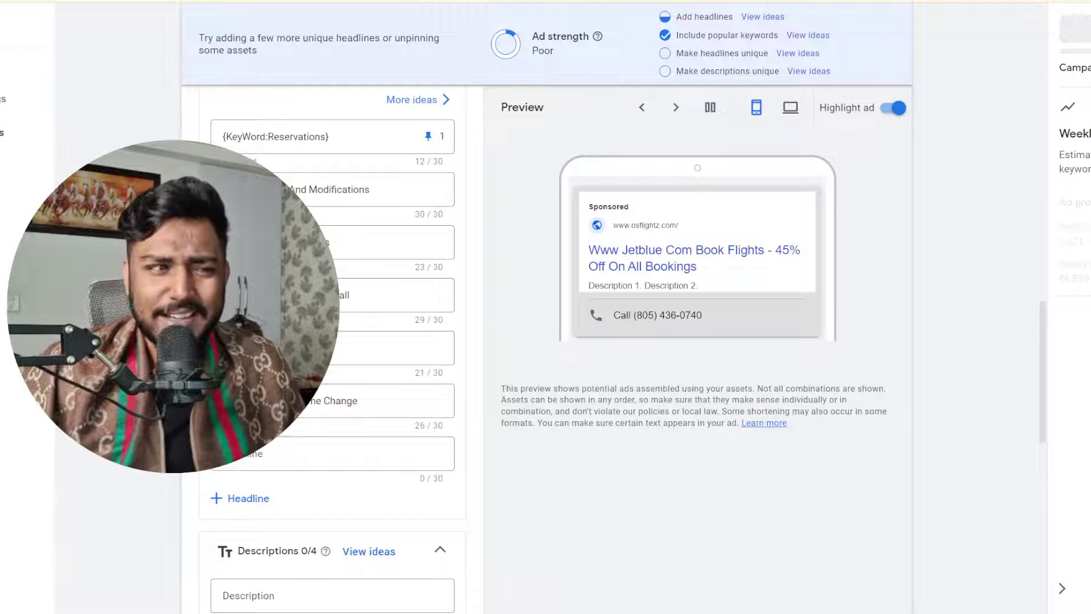
Add Airlines Reservation Desk and Fares Starts From $59 as the seventh and eighth headlines
left_click(238, 465)
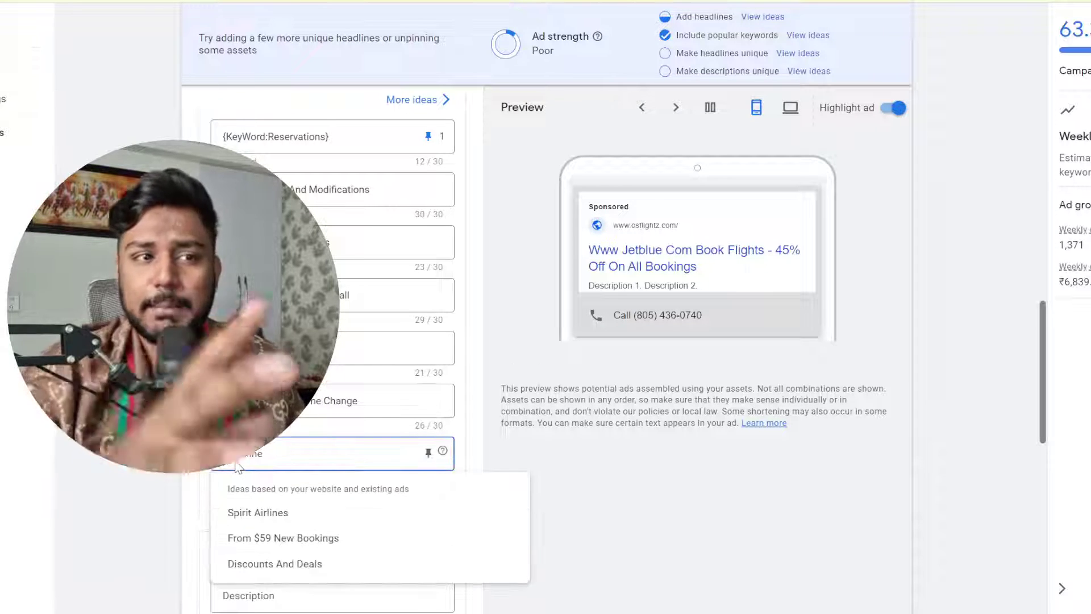
type("Airlines Reservation Desk")
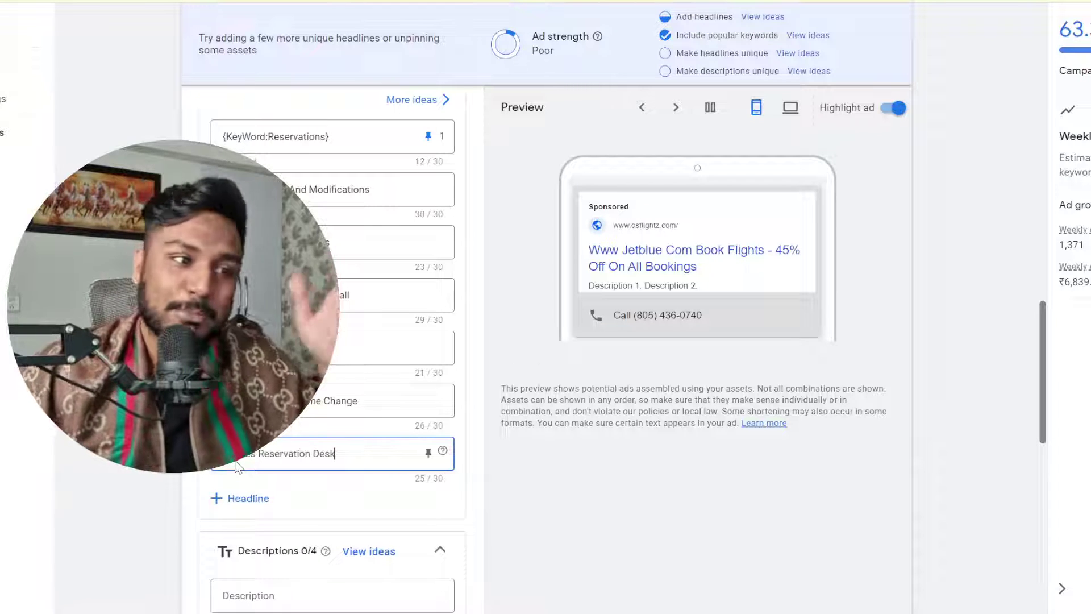
left_click(238, 498)
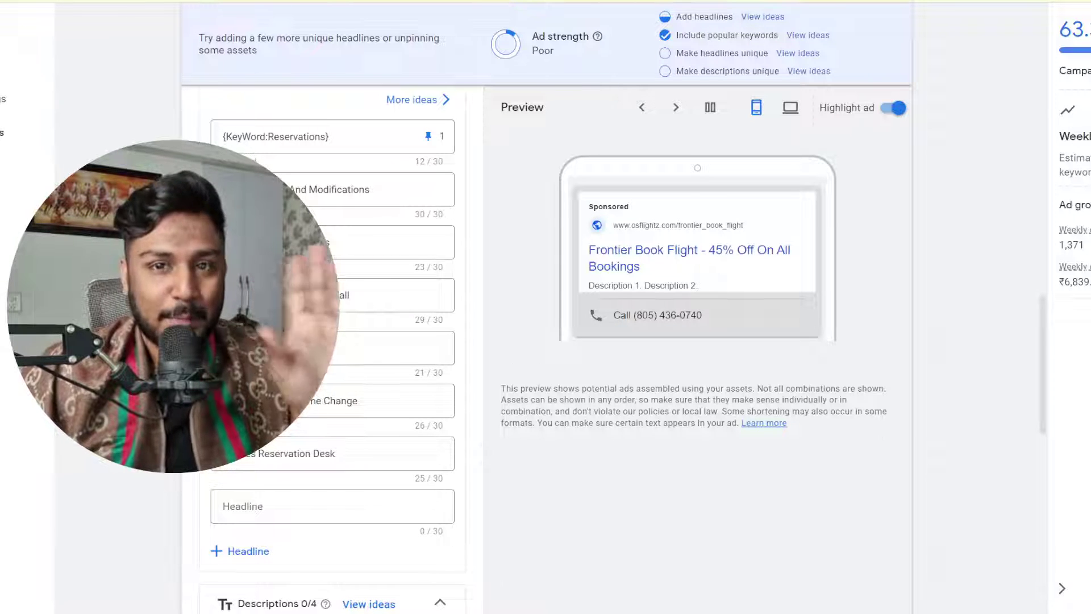
left_click(317, 507)
type("Fares Starts From $59")
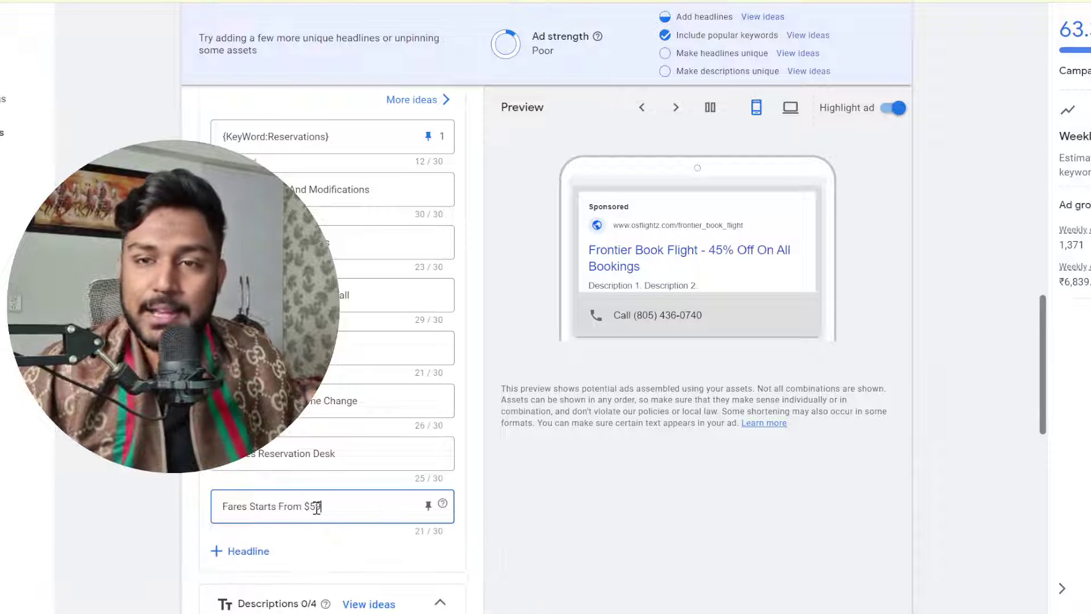
Fill the first description with the Reservations New Bookings offer text and insert a title-case keyword insertion that uses Airlines as its default text
scroll(585, 531, "down", 5)
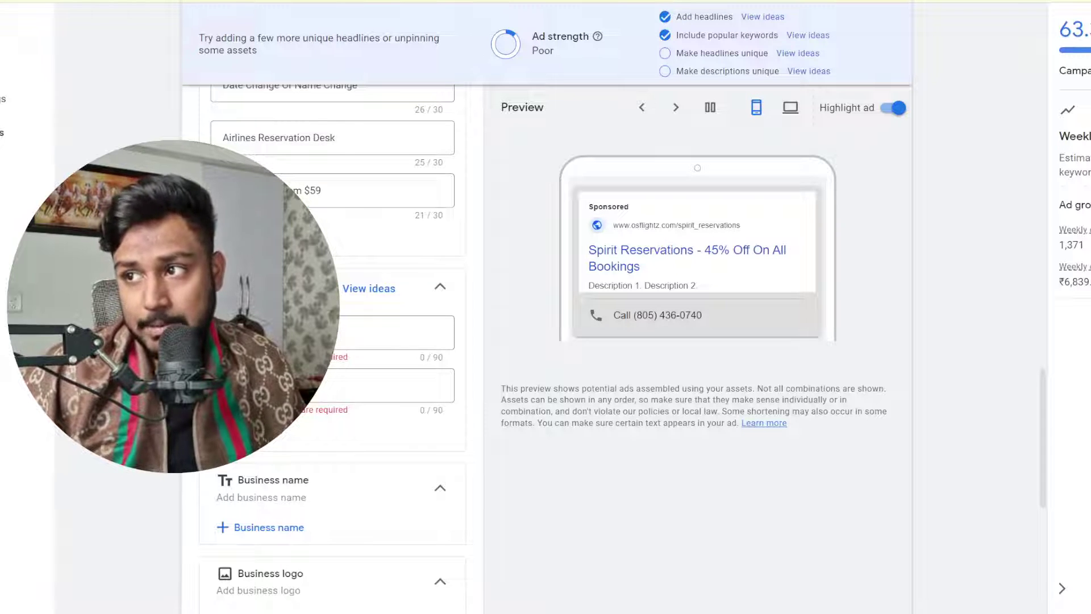
left_click(332, 332)
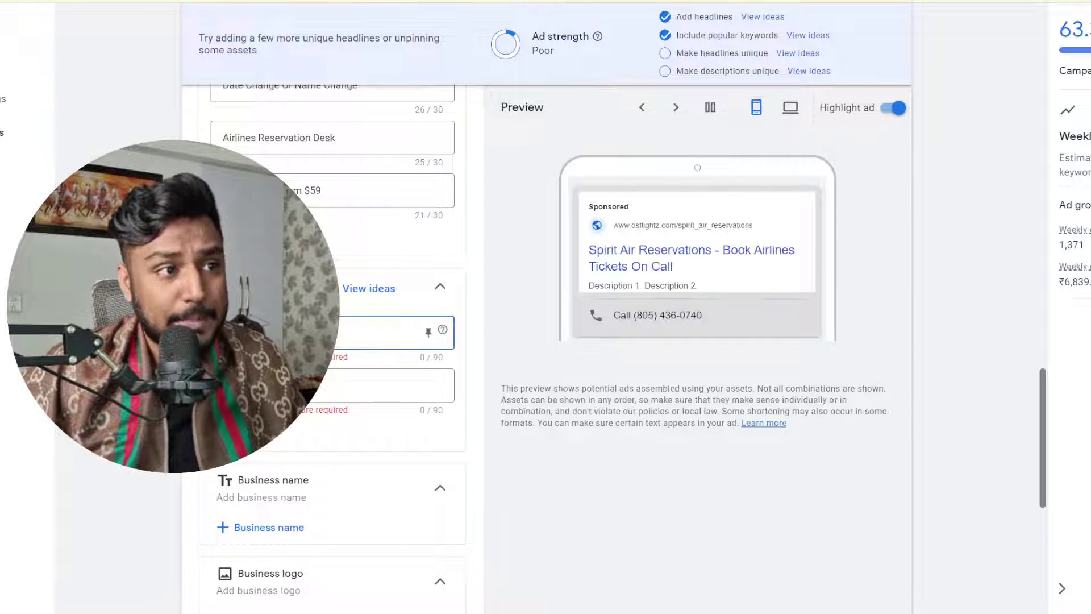
key("ctrl+v")
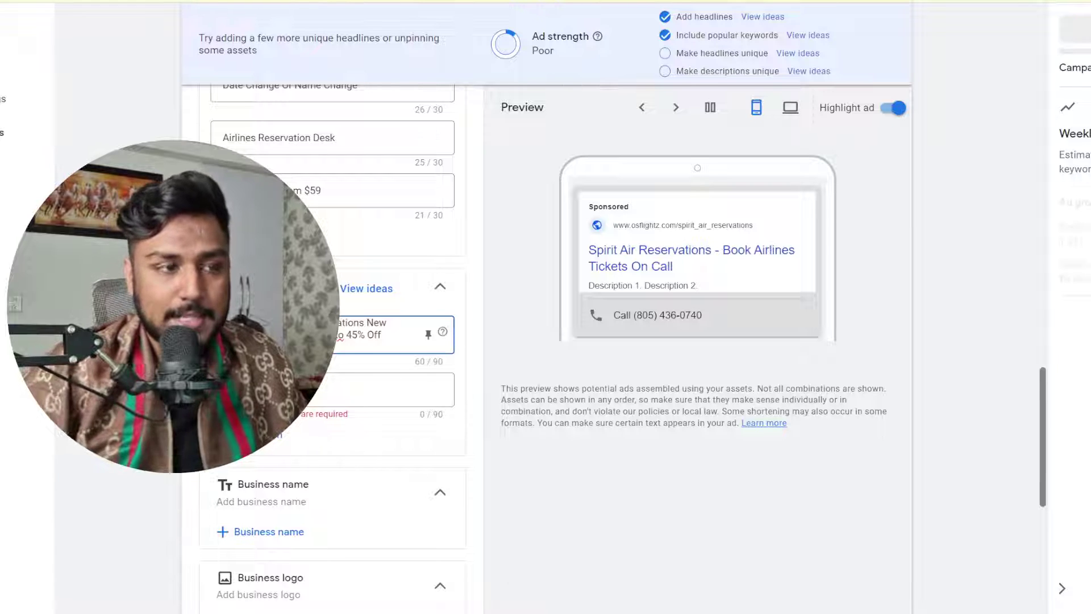
key("BackSpace")
type("{")
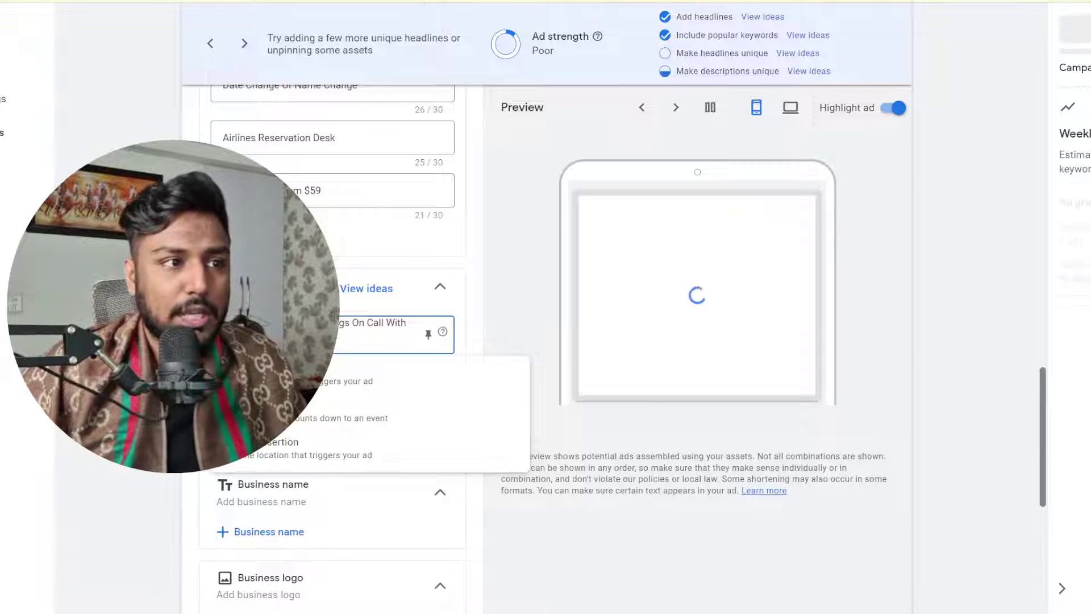
left_click(323, 387)
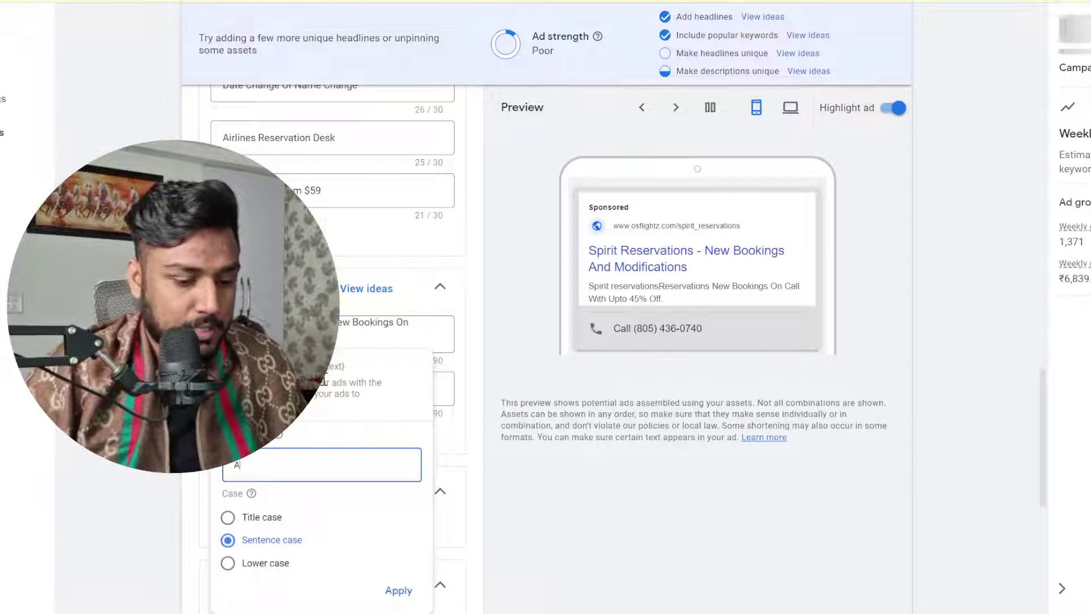
type("Airlines")
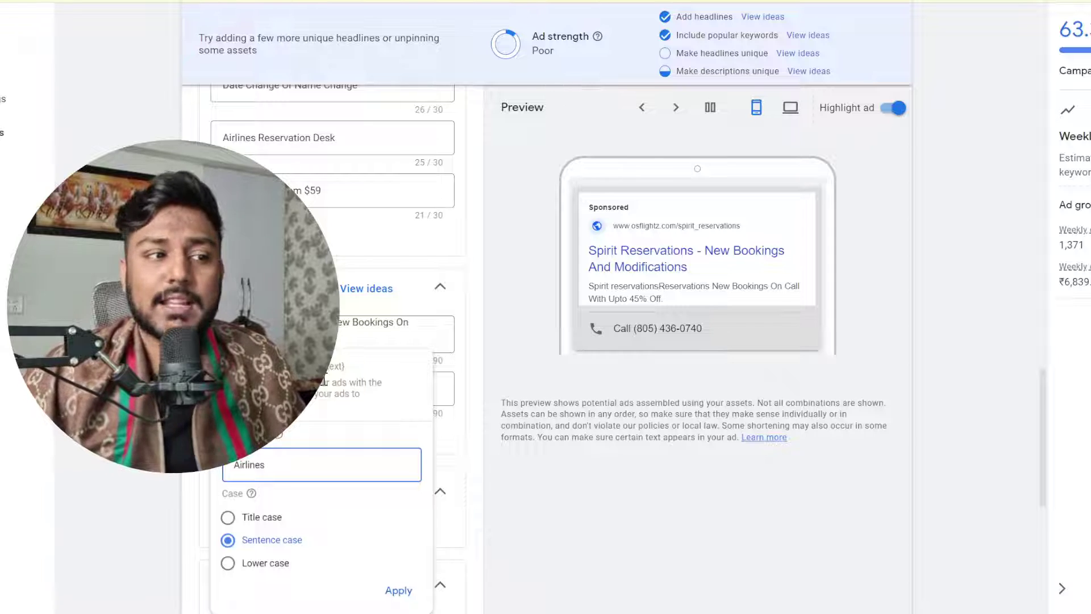
left_click(228, 517)
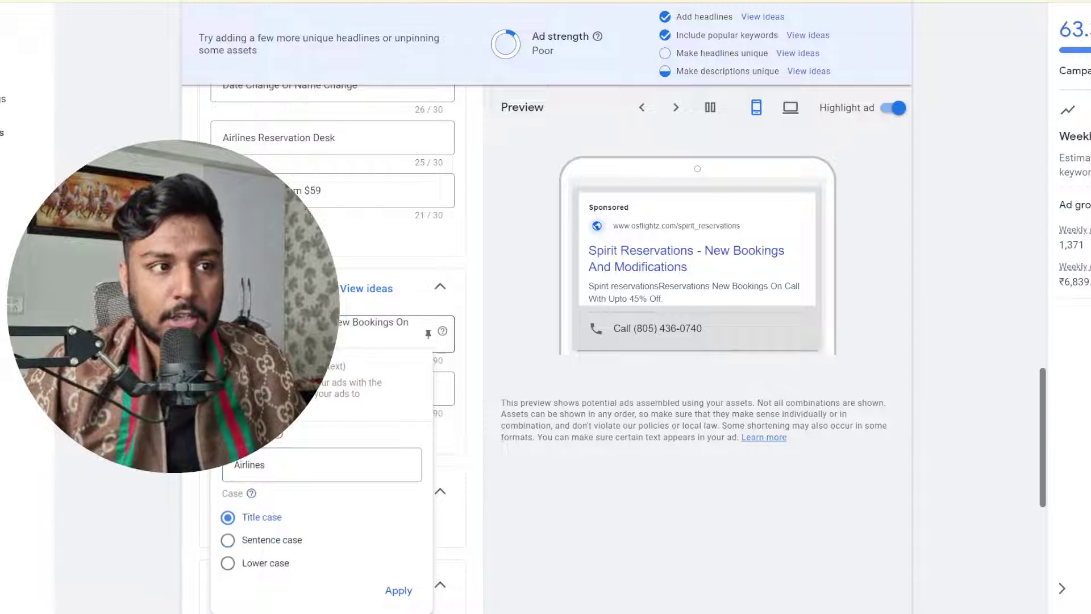
left_click(398, 591)
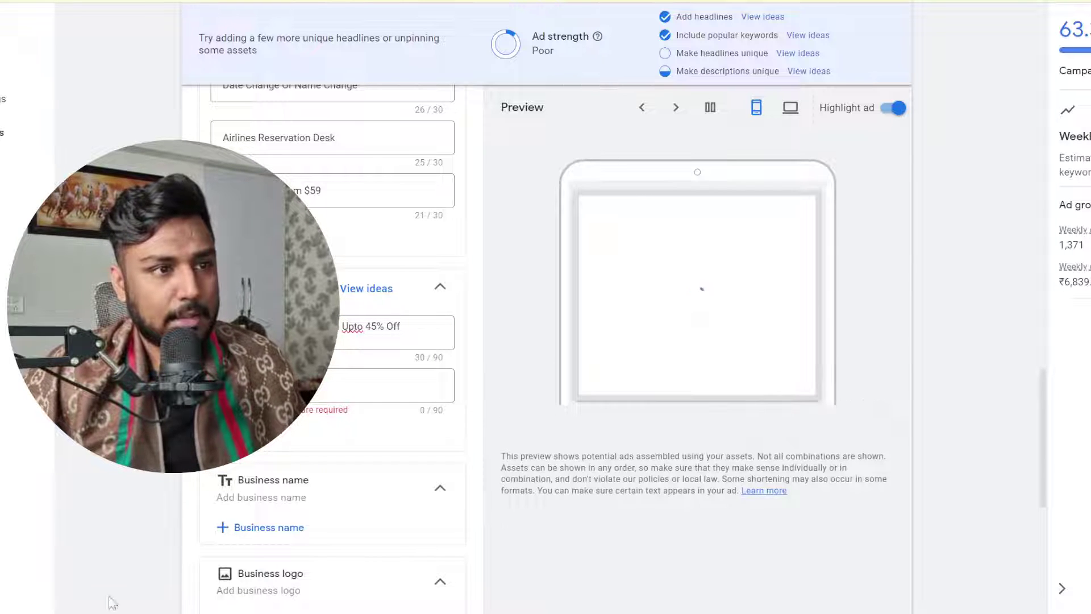
Correct the first description to read {KeyWord:Airlines} New Bookings On Call With Upto 45% Off, removing the word Reservations
left_click_drag(401, 326, 341, 327)
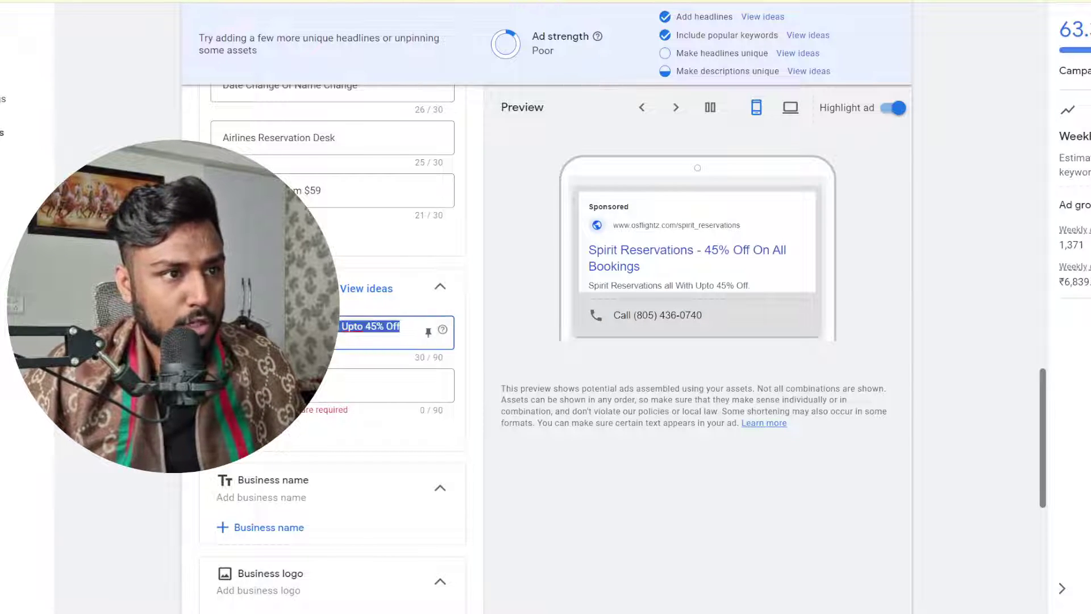
key("ctrl+v")
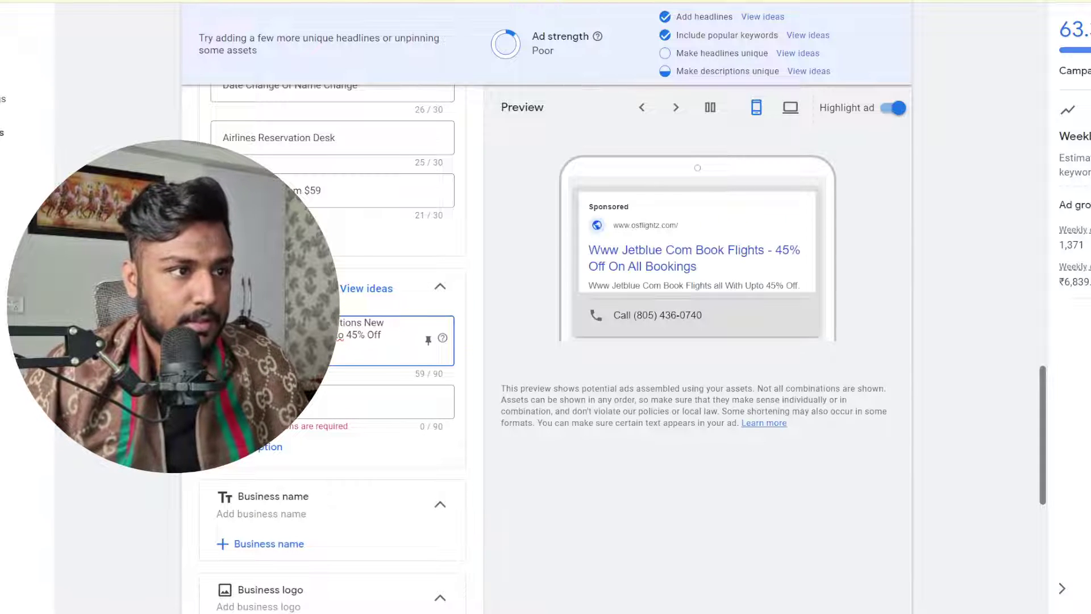
left_click(352, 324)
type("a")
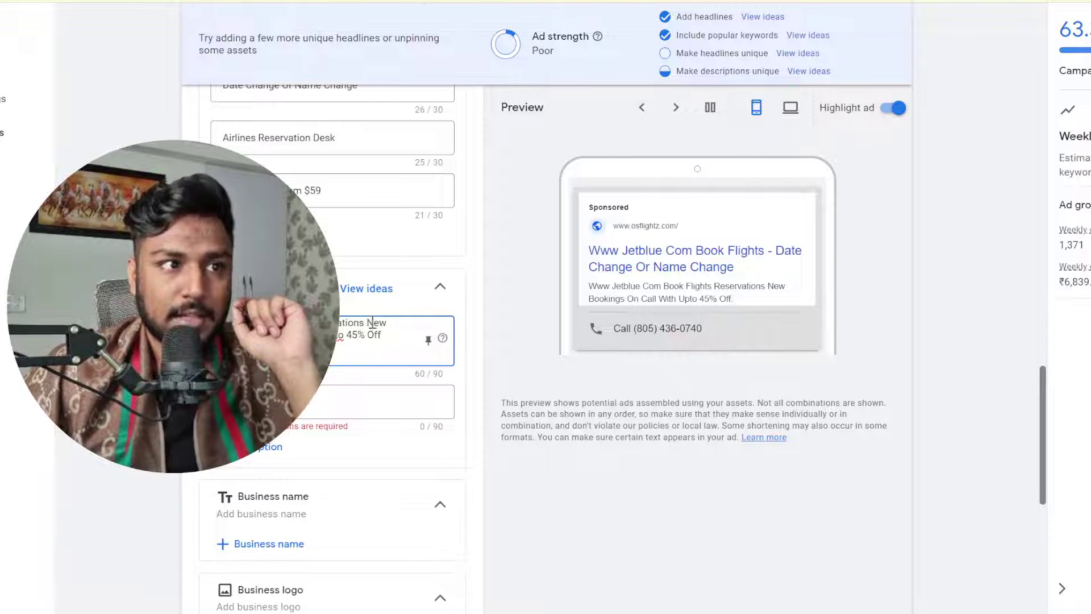
left_click_drag(356, 323, 333, 323)
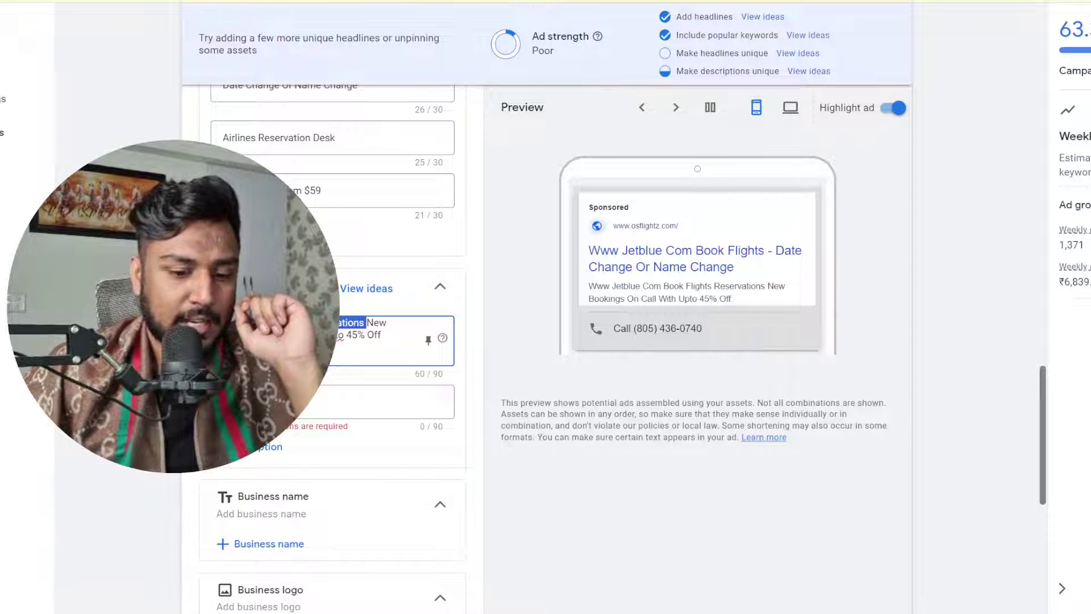
key("BackSpace")
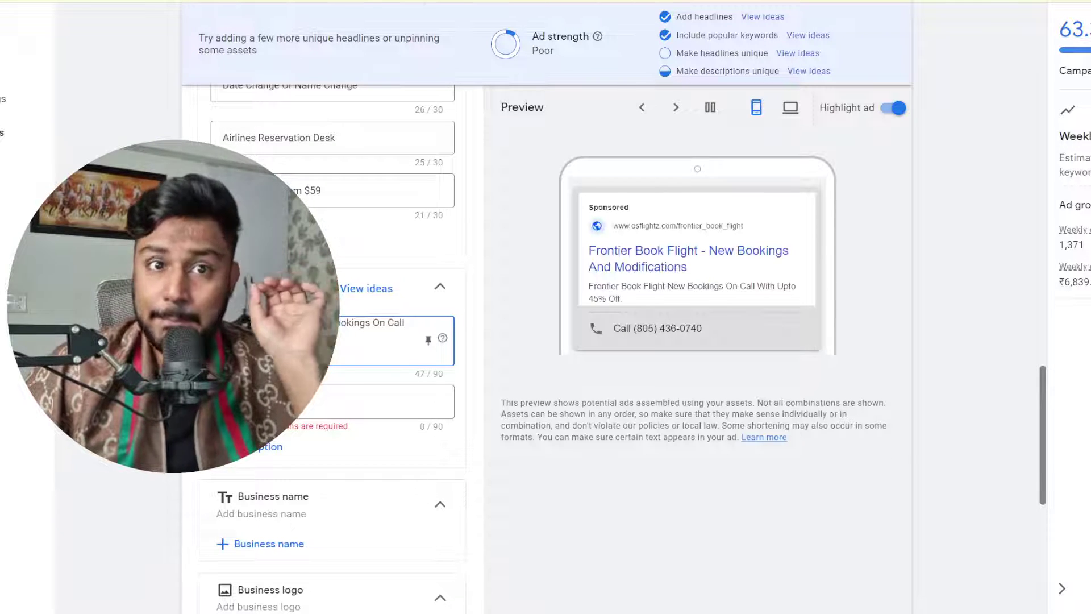
Pin the first description to position 1 and fill the second with Call Now For New Bookings, Modifications & Cancellations With 45% Off 24/7 Live Support
left_click(421, 346)
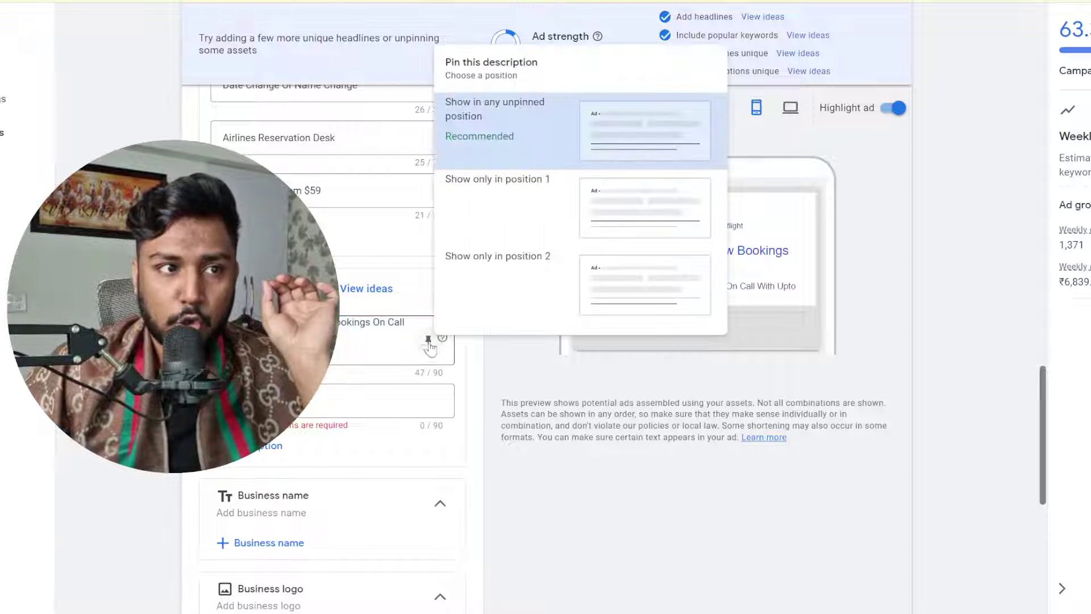
left_click(619, 222)
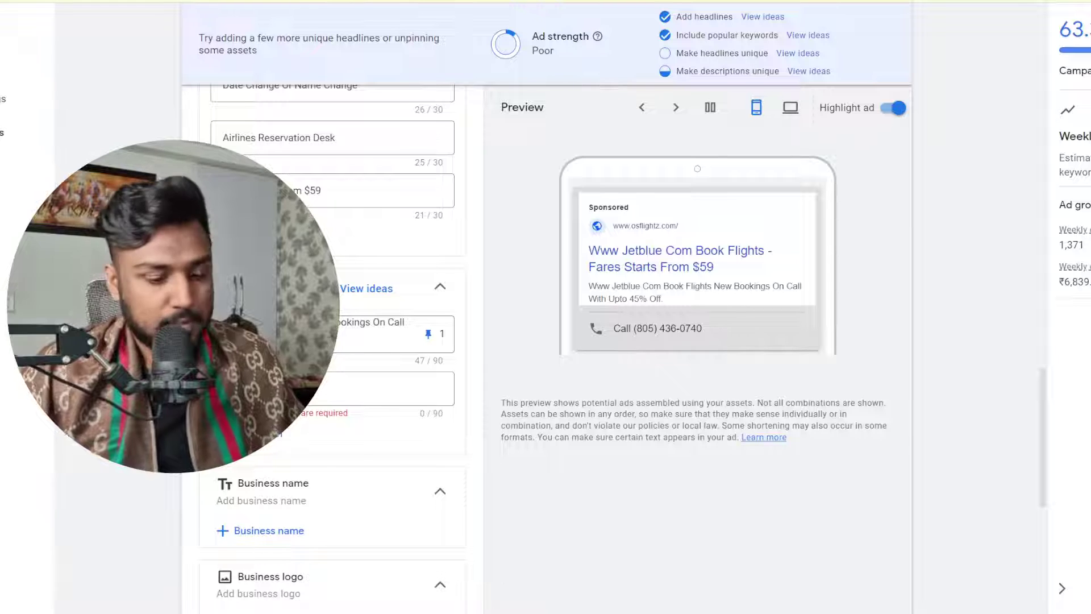
left_click(273, 389)
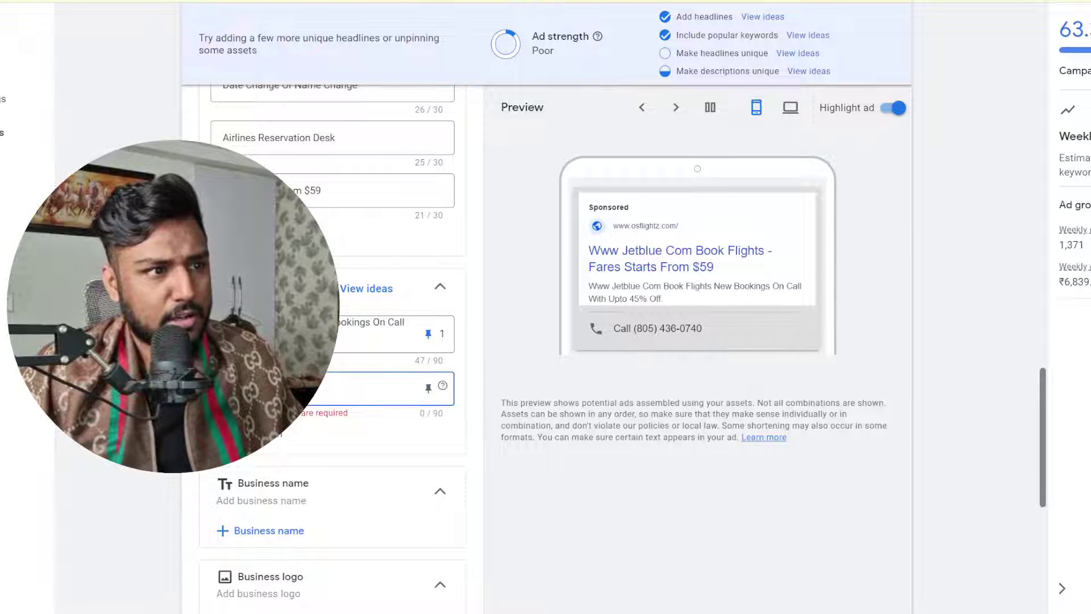
key("ctrl+v")
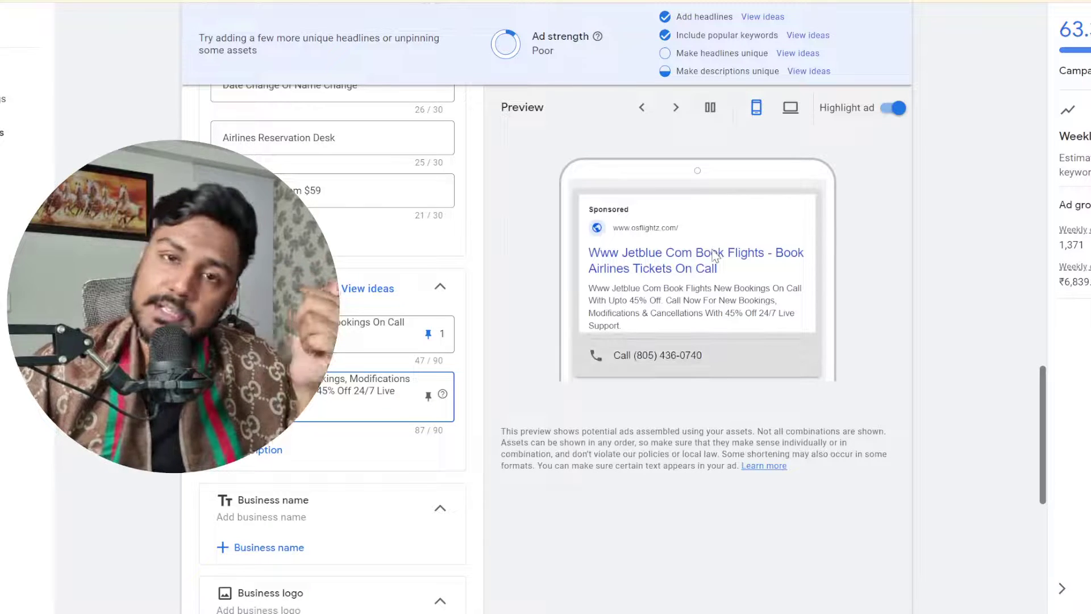
Review the ad group's keywords and the ad's final URL, display path, headlines, descriptions and remaining optional assets
scroll(471, 445, "down", 4)
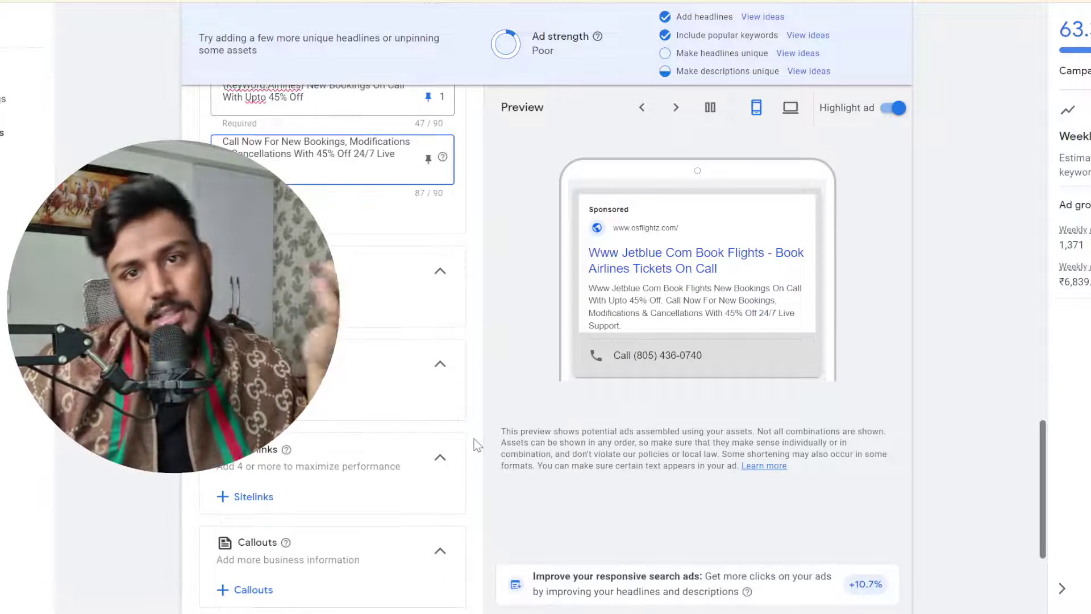
scroll(457, 448, "down", 2)
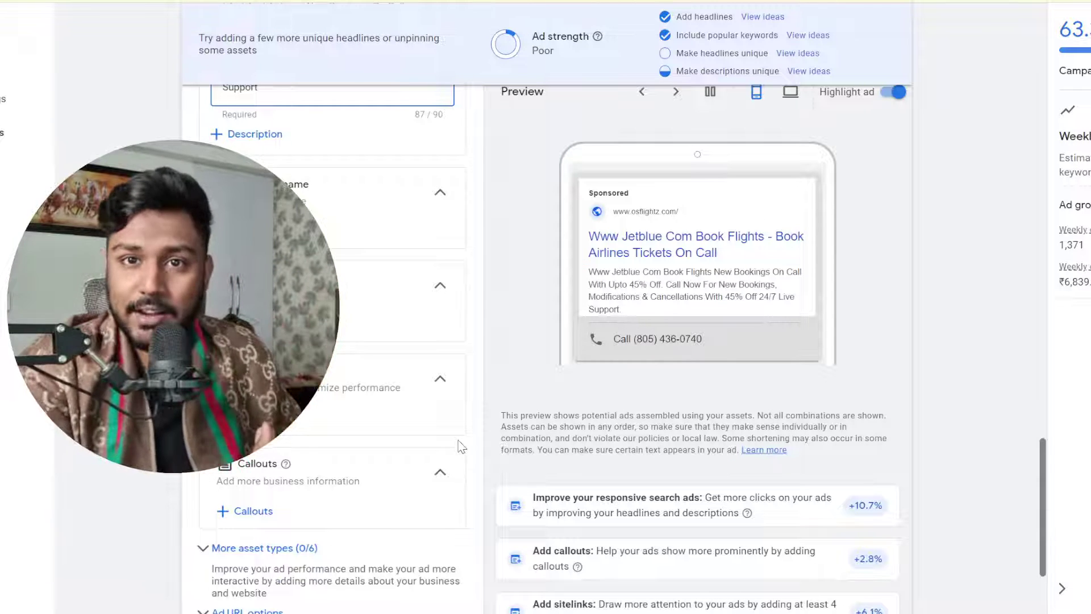
scroll(458, 446, "up", 5)
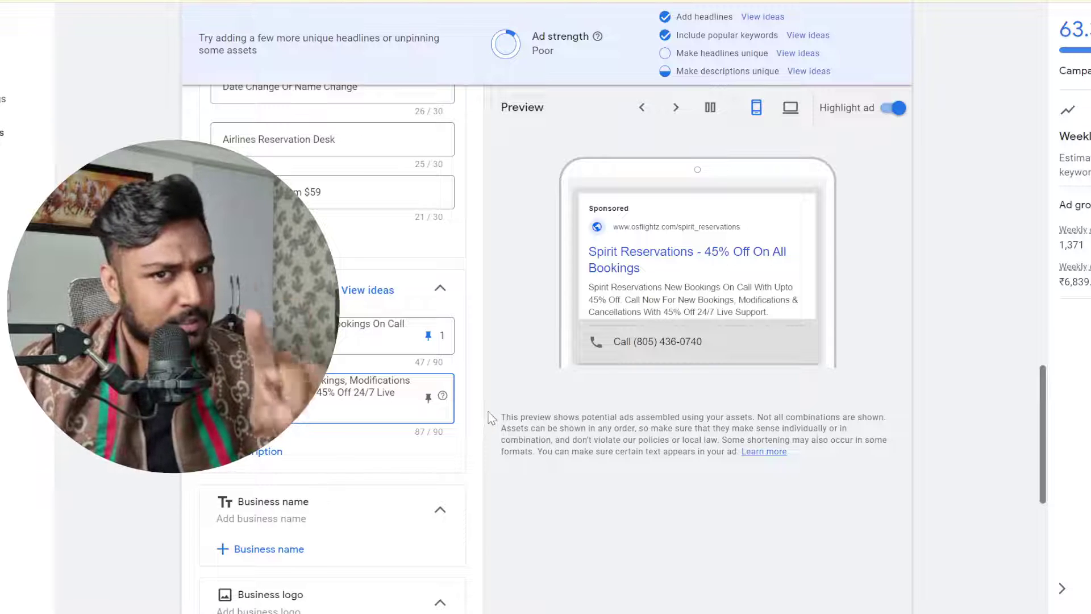
scroll(481, 425, "up", 6)
scroll(384, 419, "up", 10)
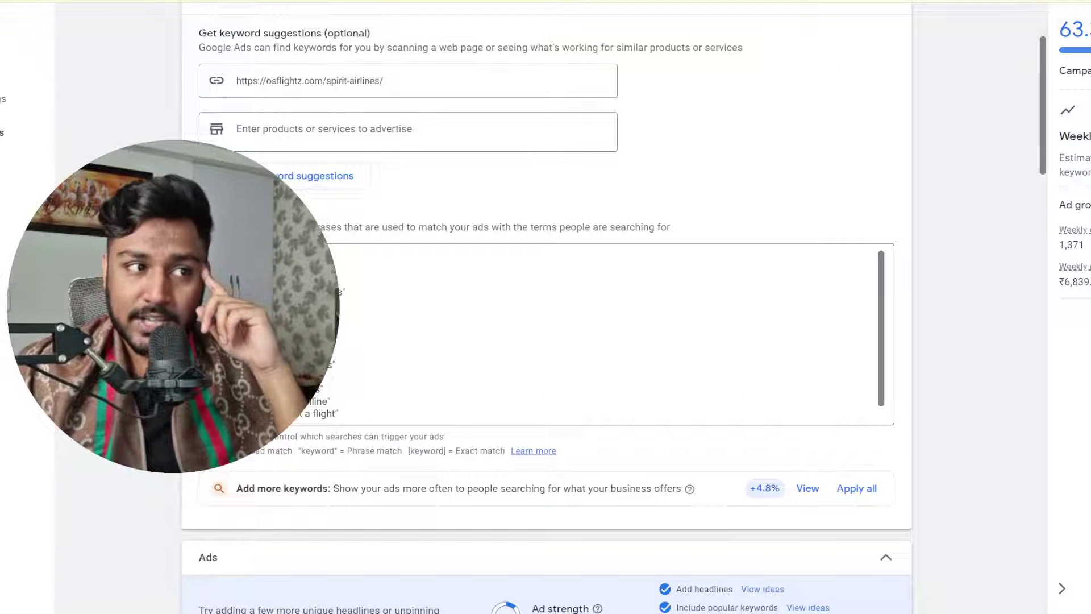
scroll(361, 356, "down", 8)
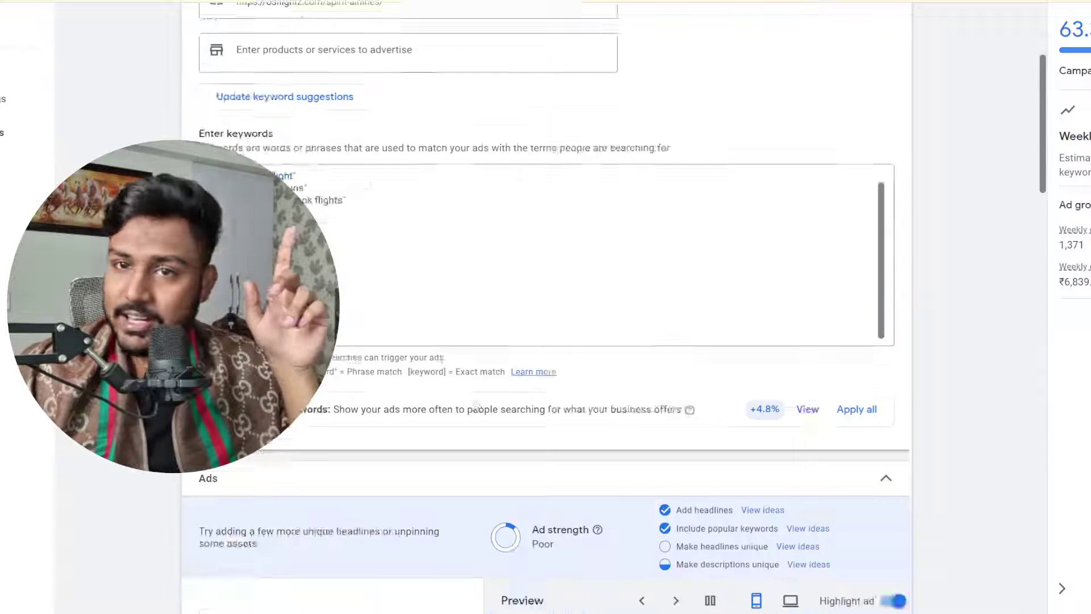
left_click_drag(394, 268, 356, 265)
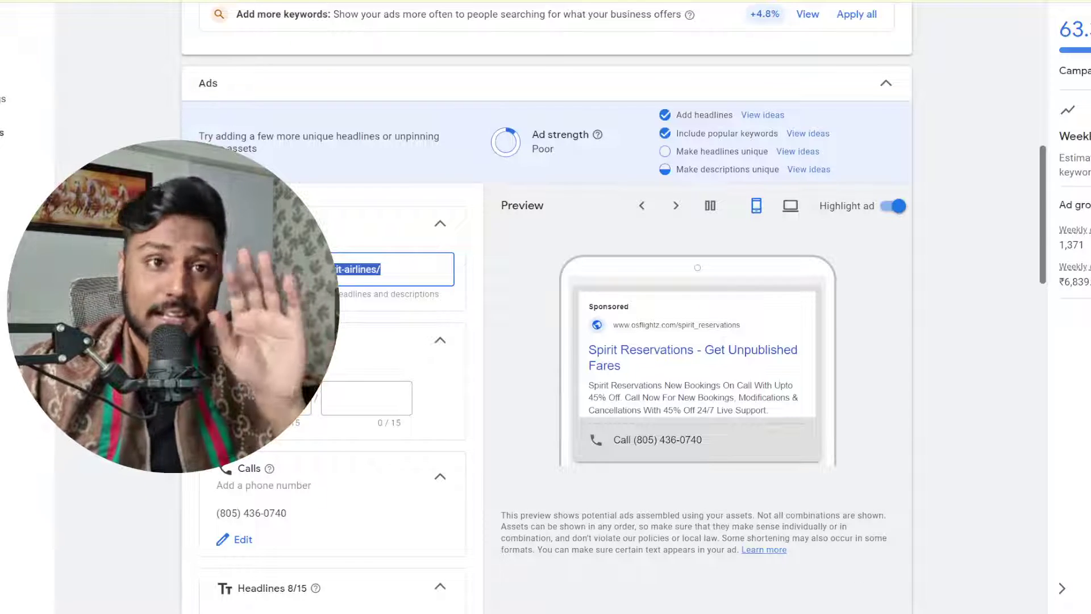
scroll(567, 391, "down", 5)
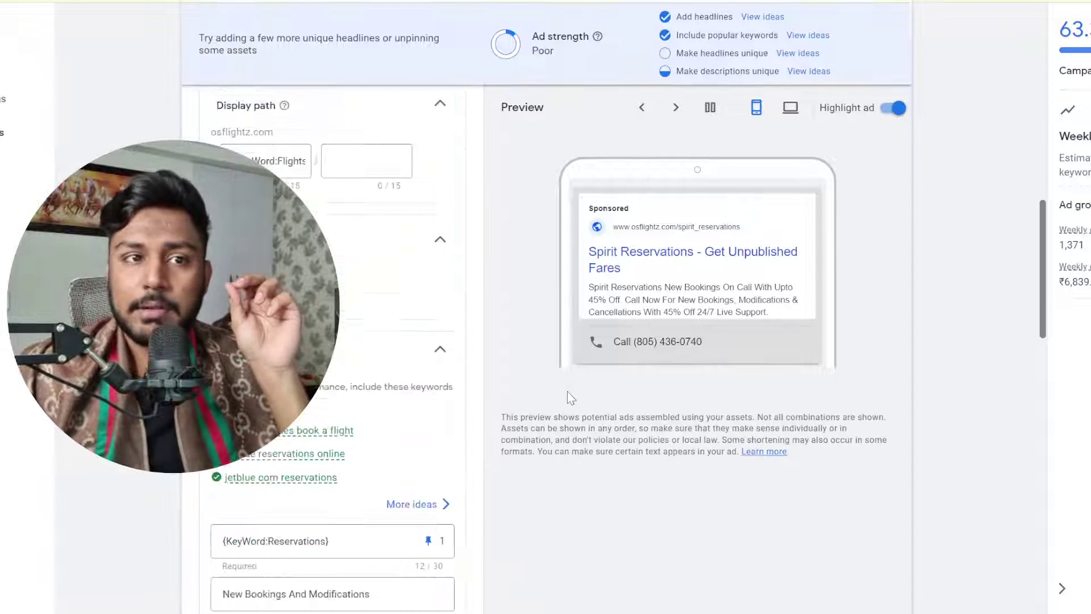
scroll(416, 460, "down", 12)
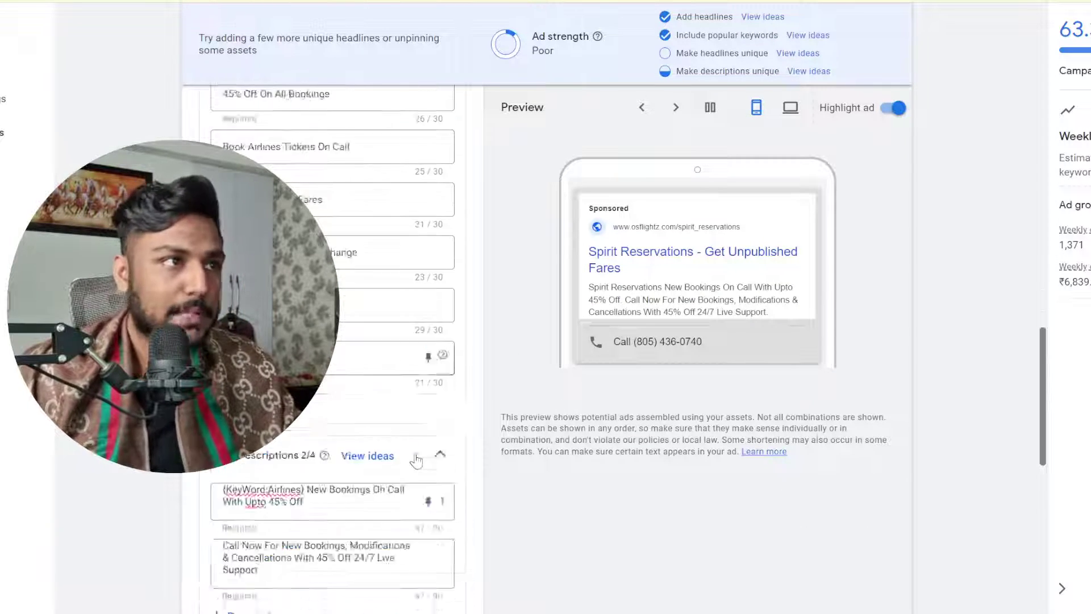
scroll(417, 460, "down", 4)
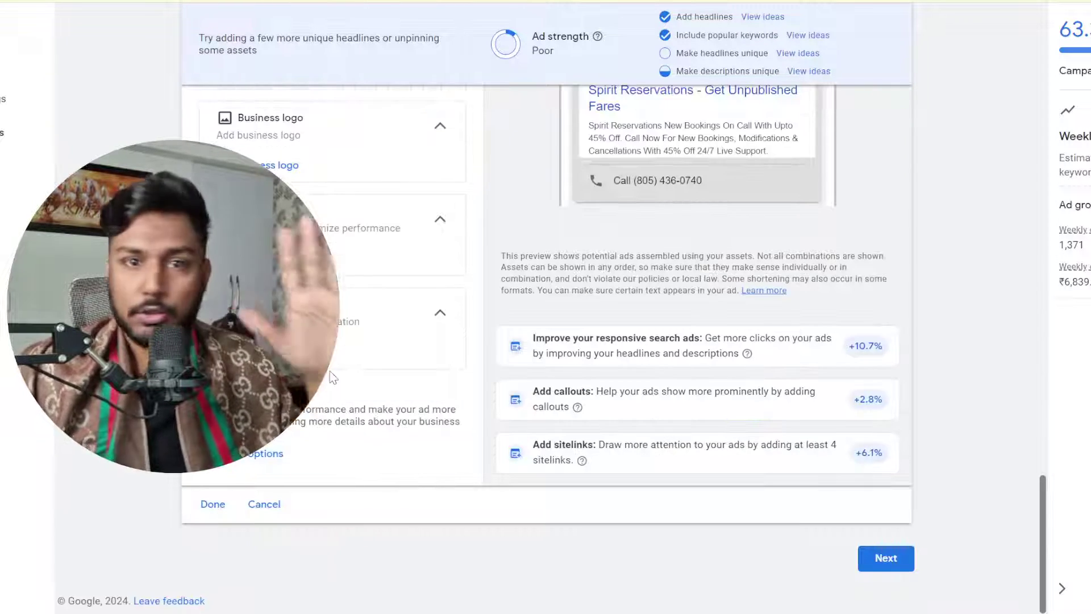
Save the finished ad and select the ₹1,172.41 average daily budget, continuing to the campaign review
left_click(210, 504)
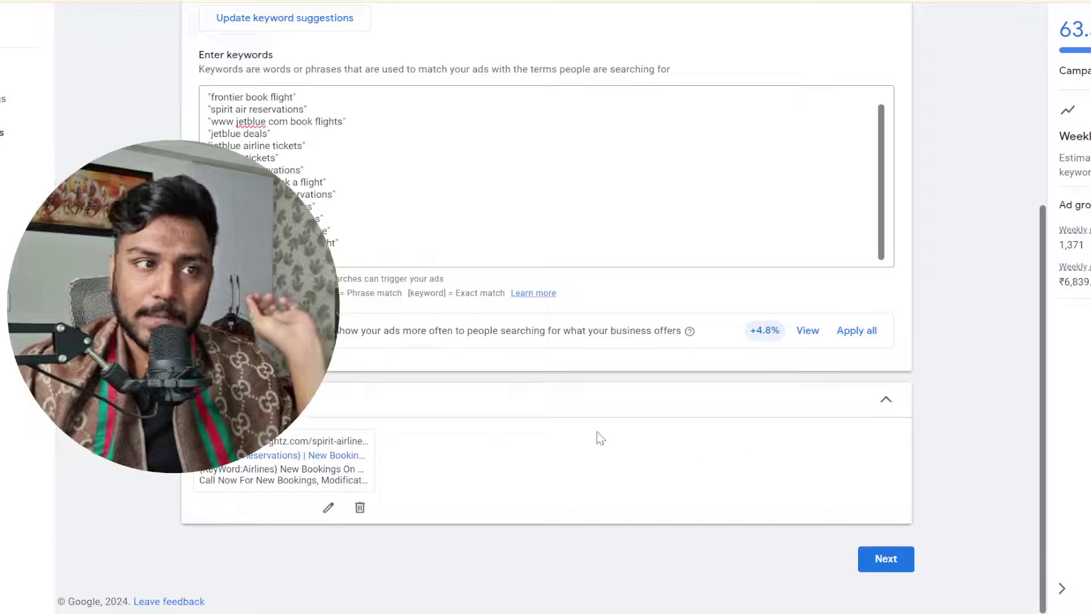
left_click(884, 559)
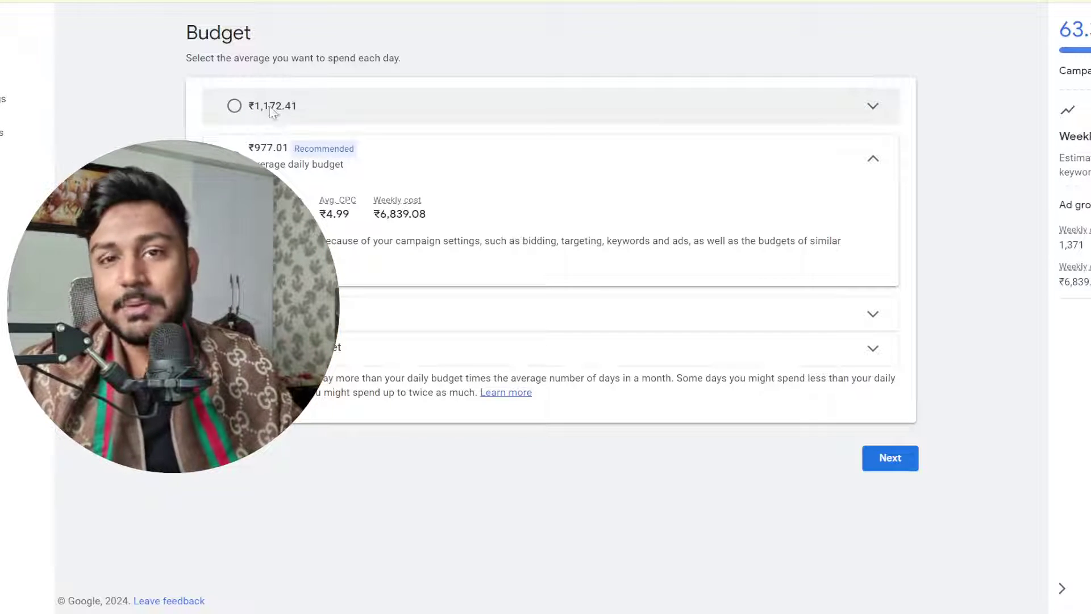
left_click(237, 114)
left_click(910, 430)
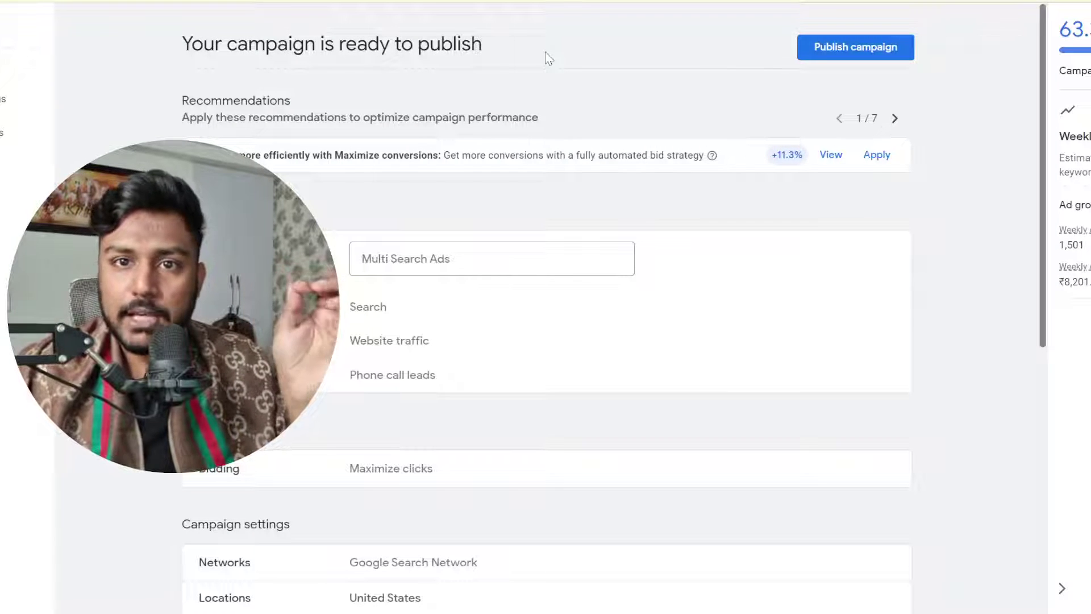
Check the bidding, targeting, keyword, ad and budget settings in the campaign summary and publish the campaign
scroll(642, 243, "down", 6)
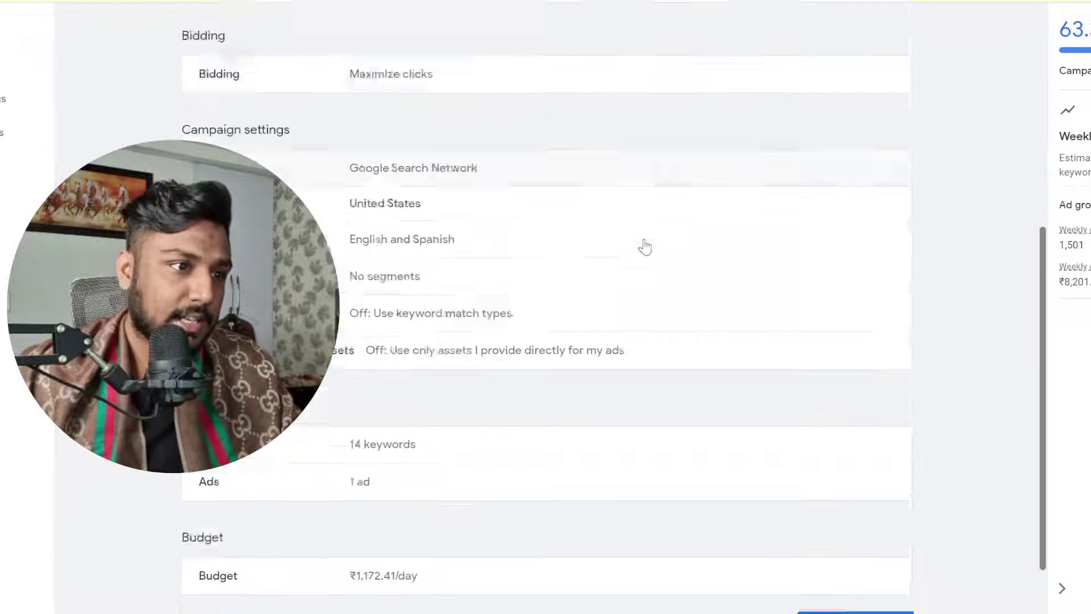
scroll(667, 286, "up", 6)
left_click(858, 49)
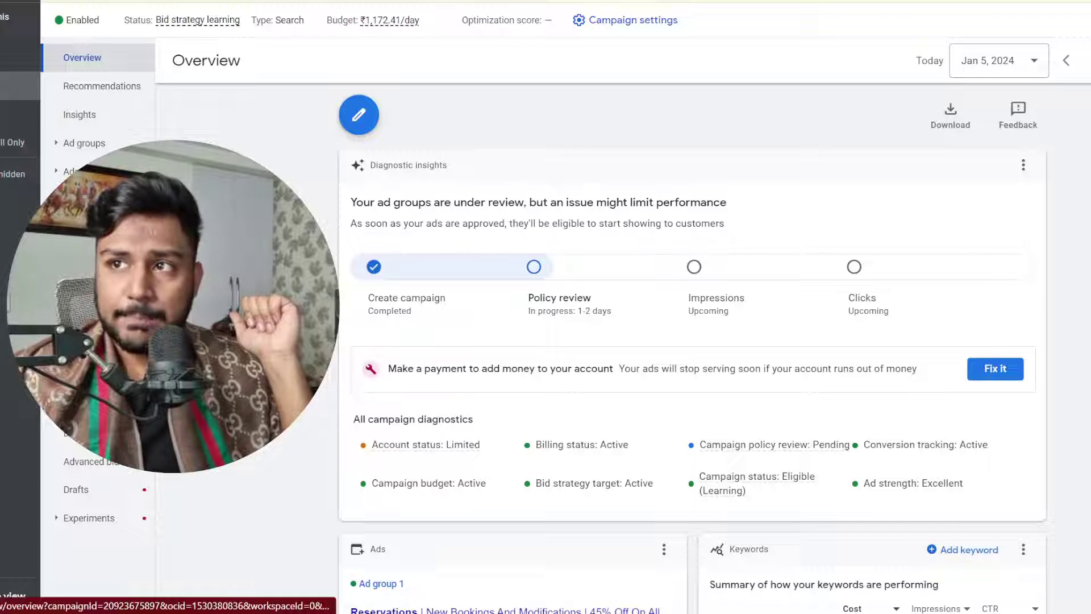
Look over the new campaign's diagnostics and ad preview in its overview, and open the list of search keywords
scroll(412, 509, "down", 5)
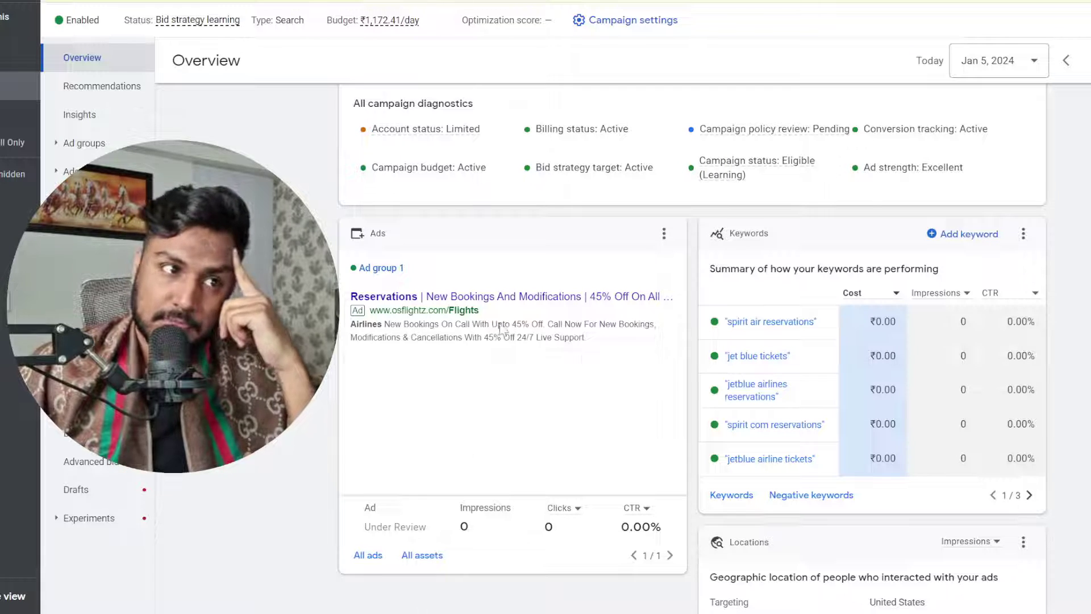
scroll(500, 341, "down", 3)
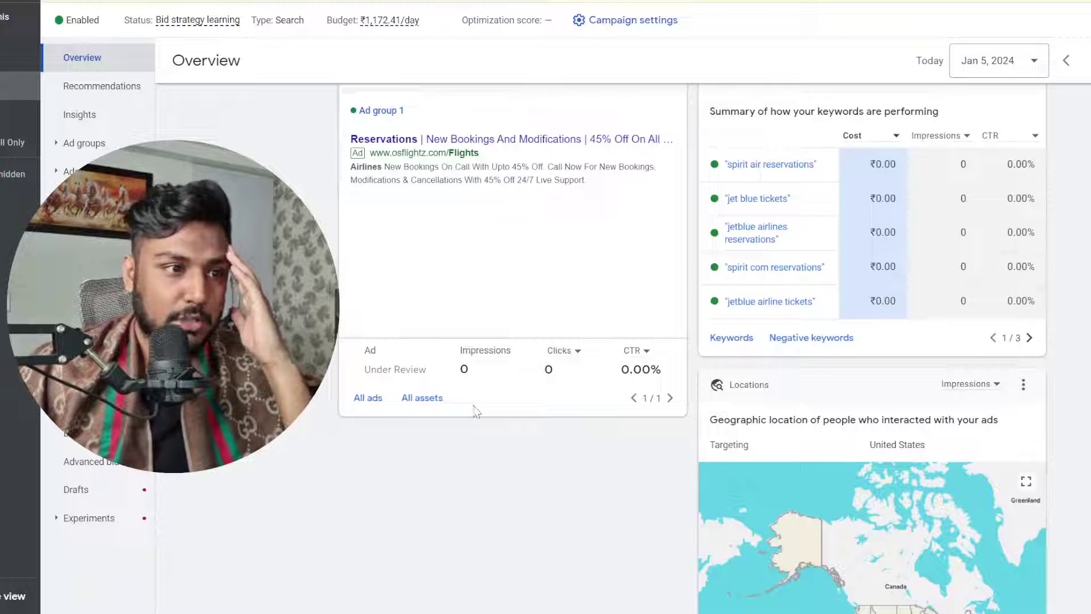
left_click(733, 338)
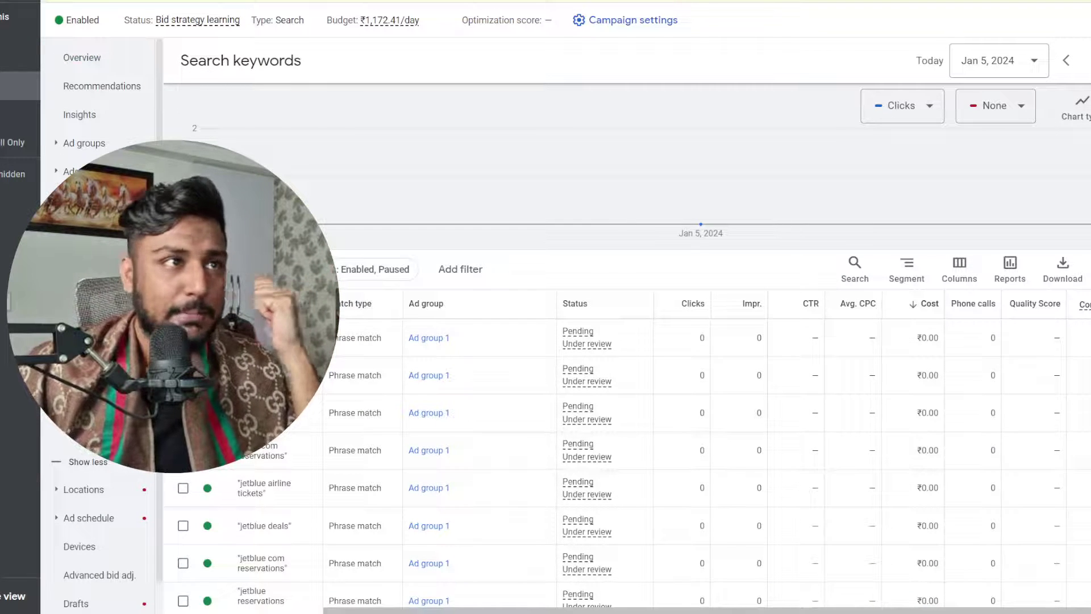
scroll(529, 364, "right", 1)
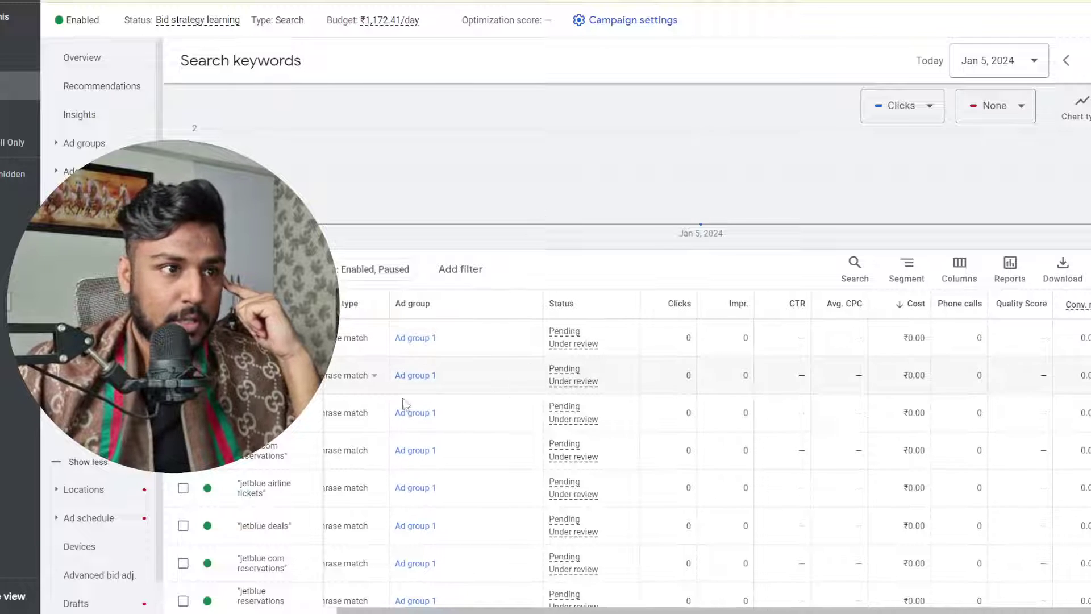
scroll(355, 421, "left", 1)
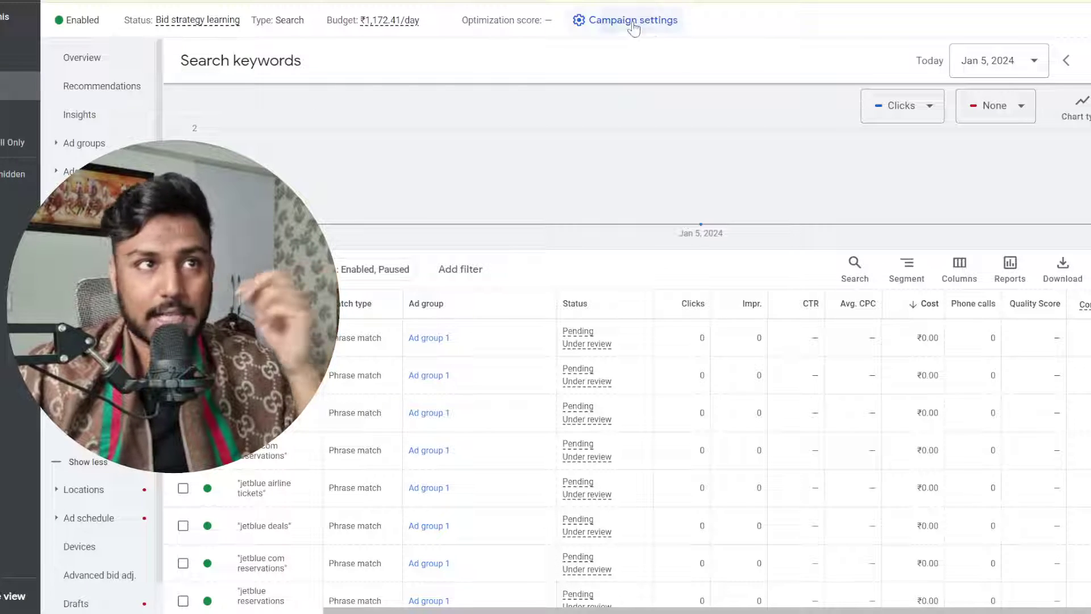
Change the campaign's bid strategy to Manual CPC with Enhanced CPC optimizing for conversions, and save the settings
left_click(591, 20)
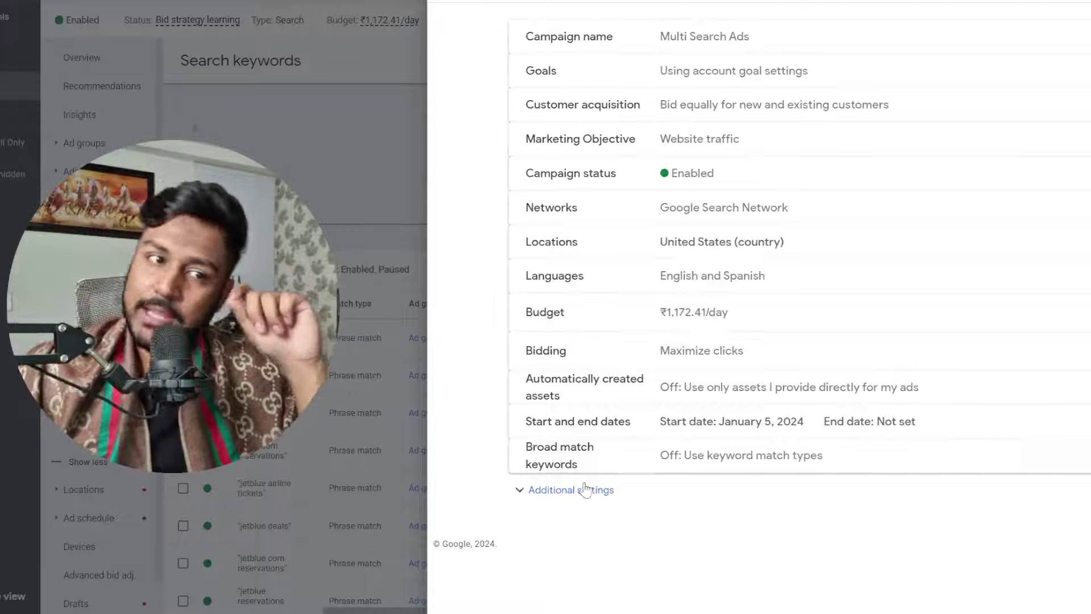
left_click(674, 370)
left_click(705, 421)
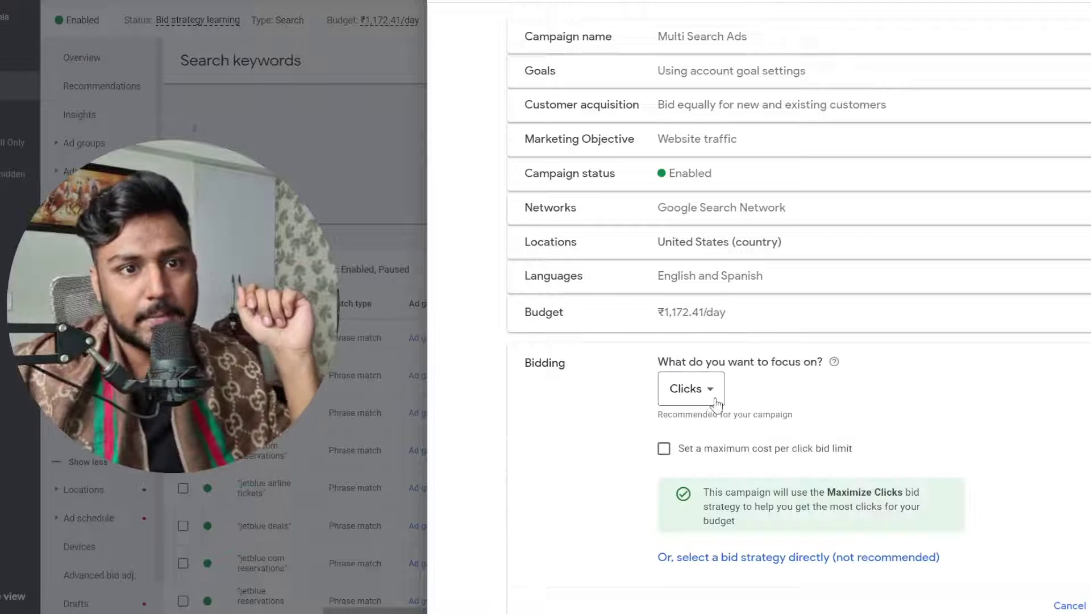
left_click(712, 560)
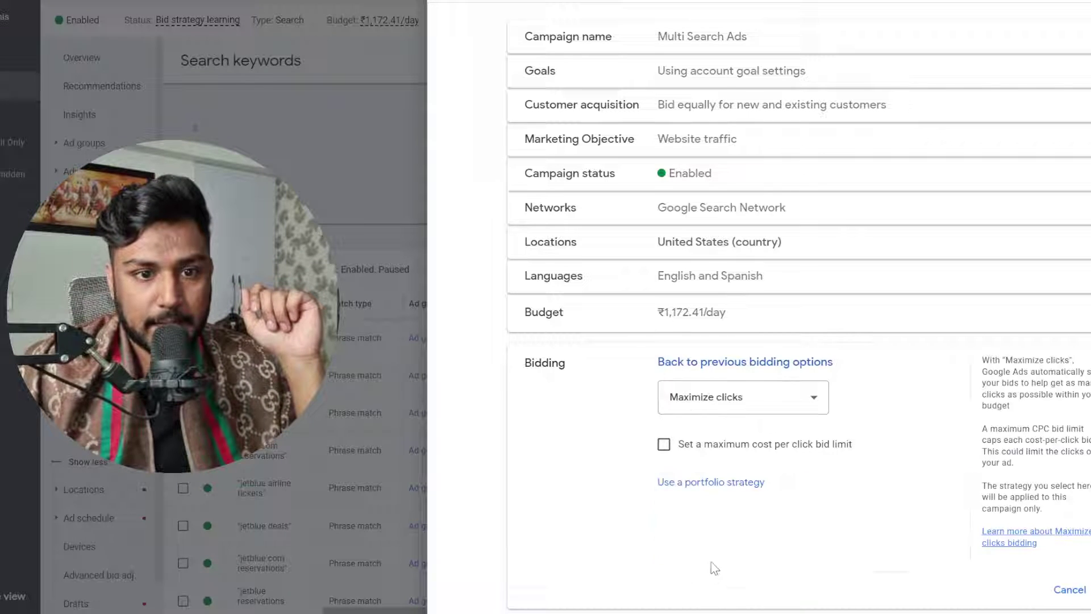
left_click(739, 396)
left_click(706, 385)
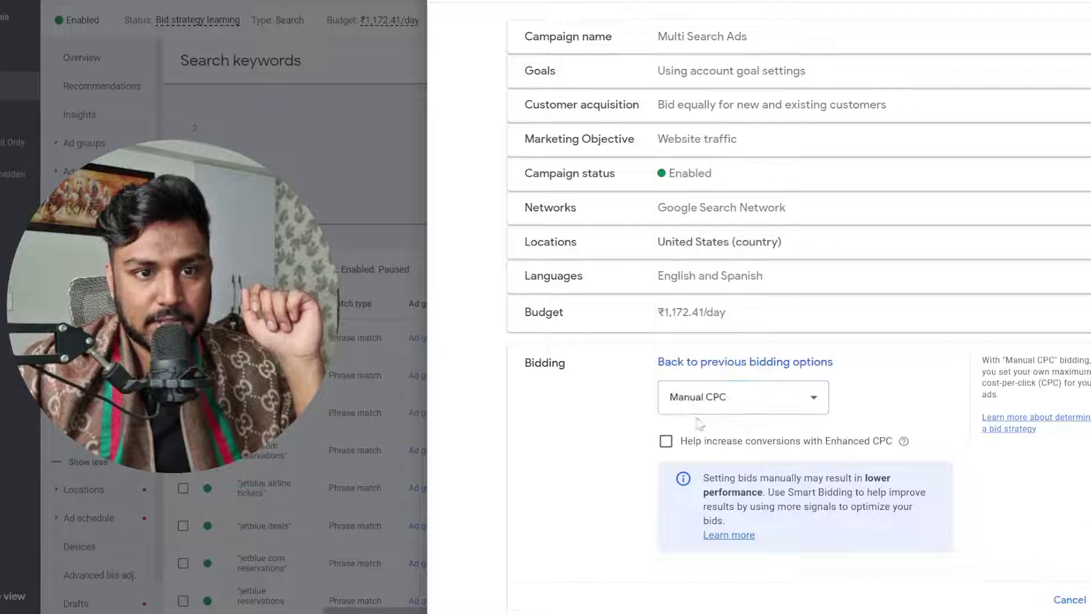
left_click(666, 441)
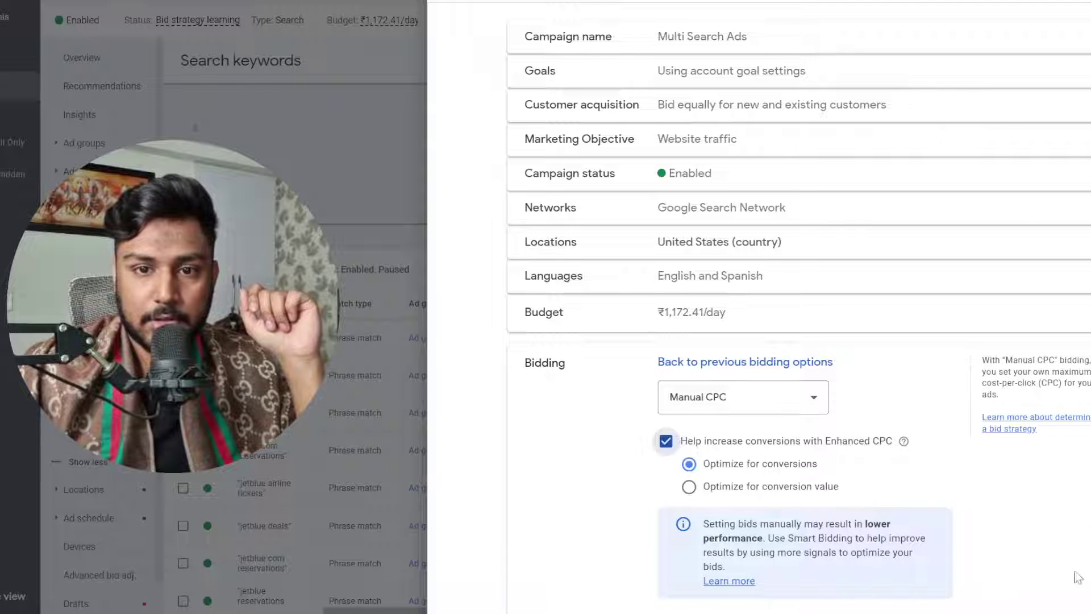
scroll(1078, 577, "down", 4)
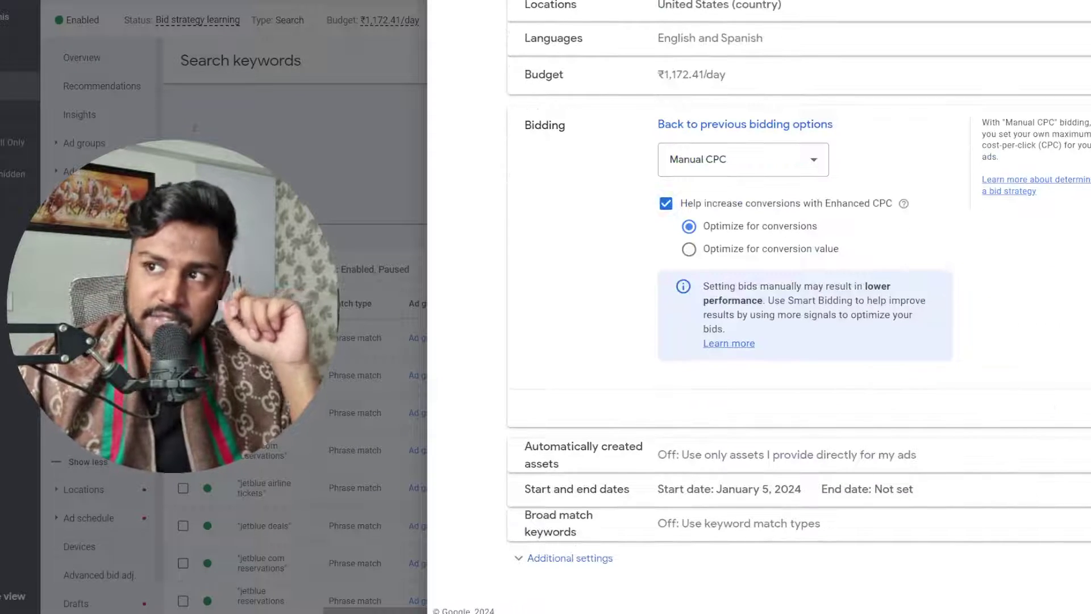
left_click(1049, 485)
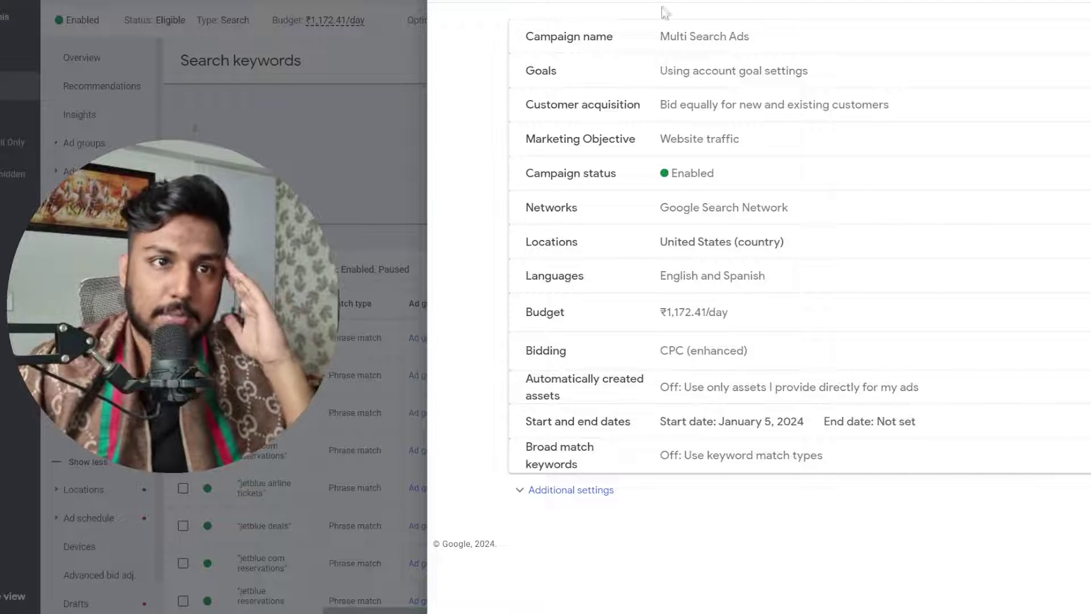
key("Escape")
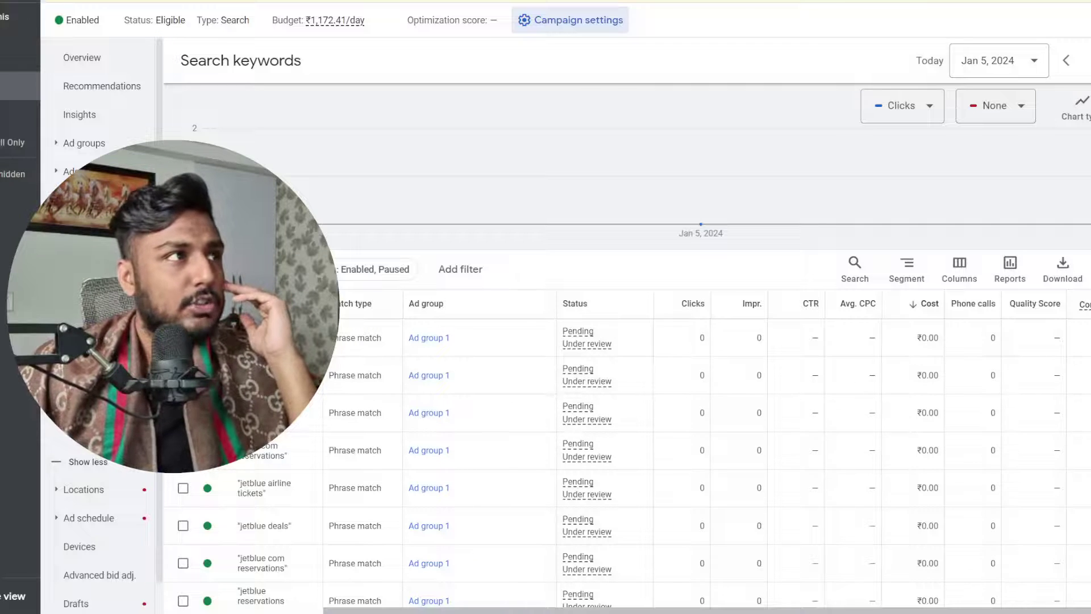
Reload the search keywords page and set the max CPC bid of all keywords to ₹191
key("F5")
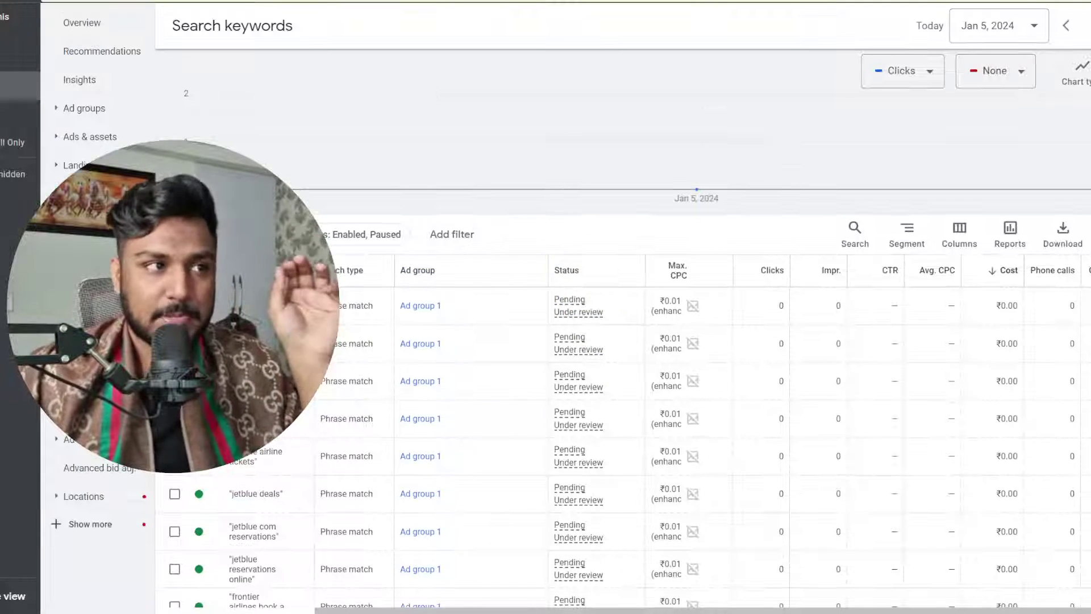
left_click(175, 270)
scroll(625, 398, "down", 5)
scroll(625, 398, "up", 6)
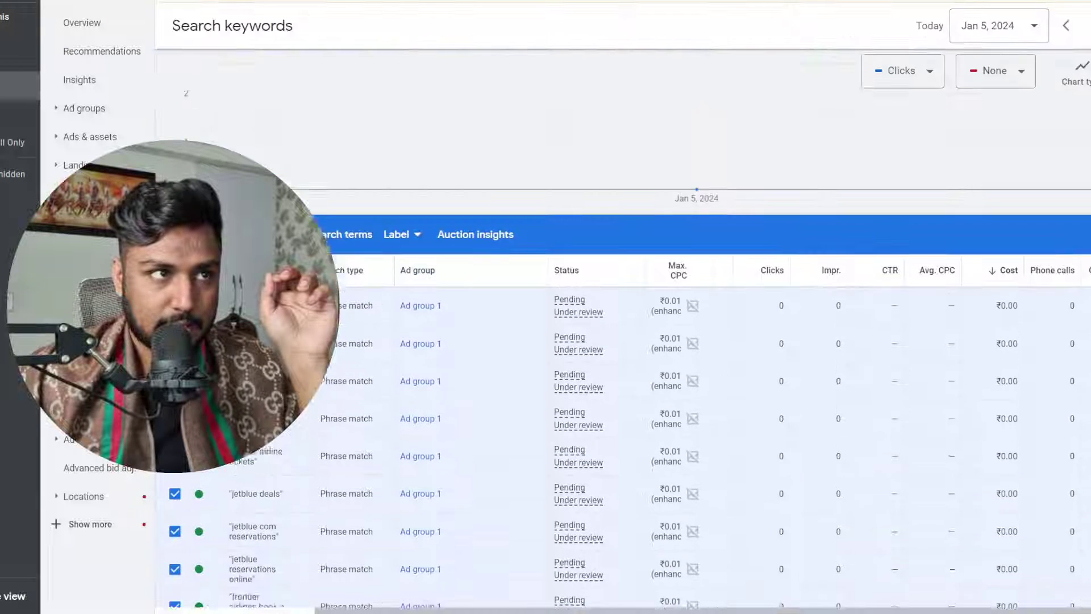
right_click(110, 270)
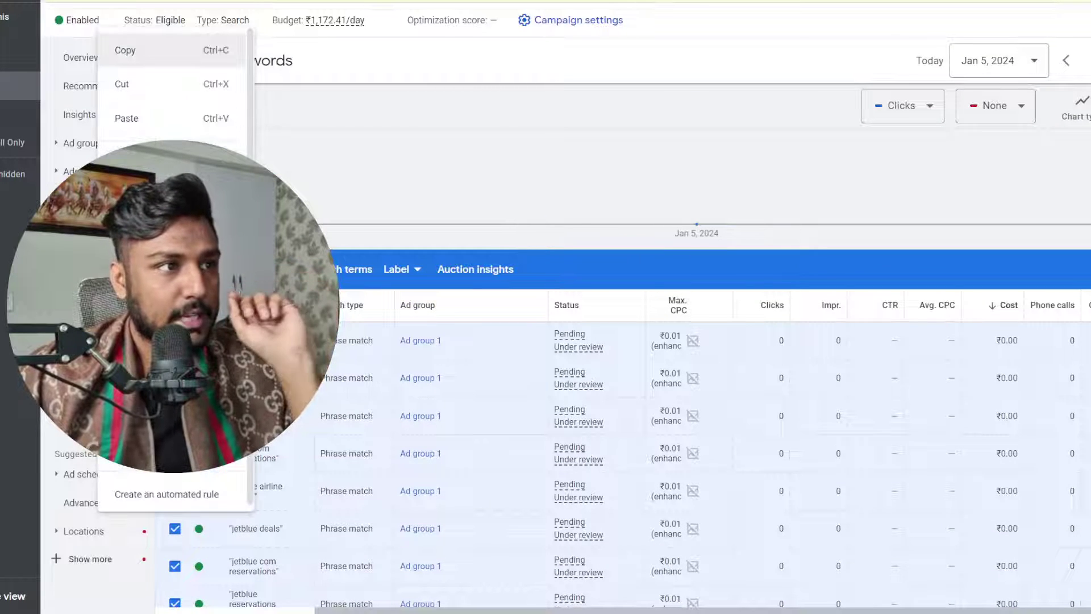
left_click(147, 152)
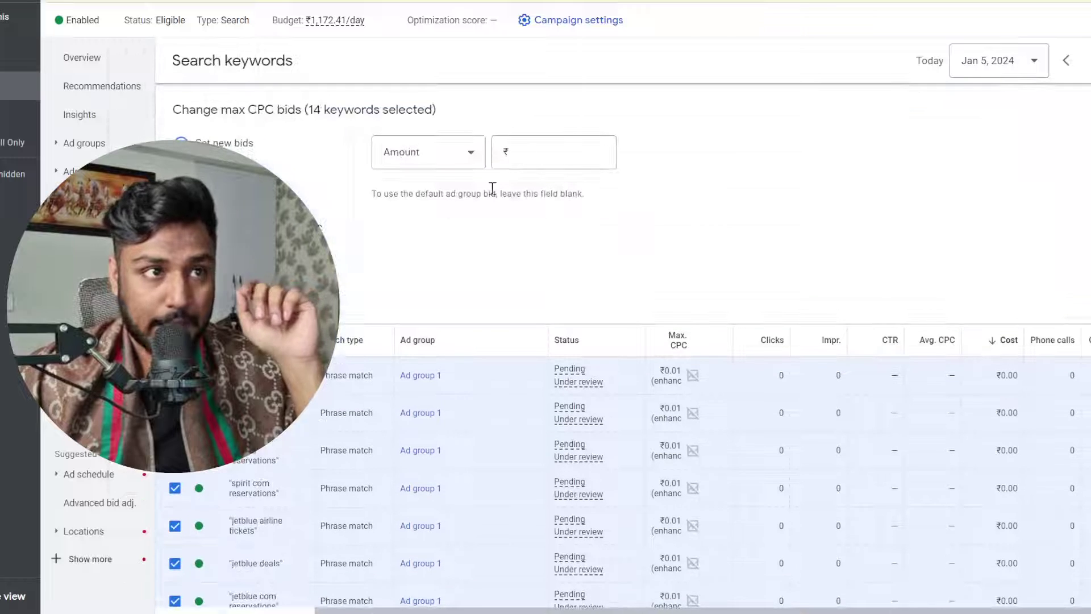
left_click(527, 158)
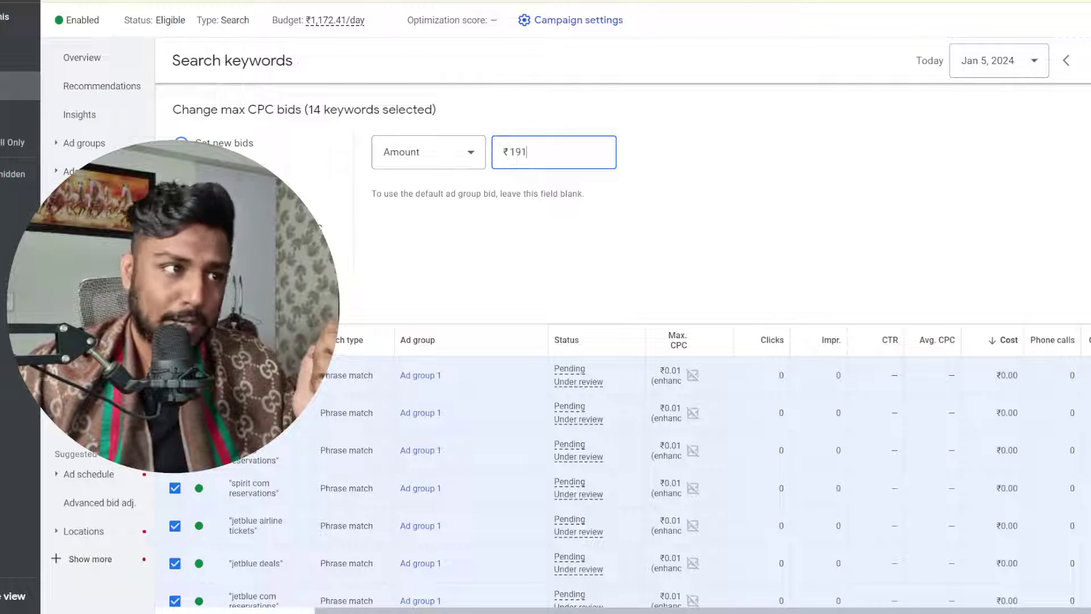
key("Tab")
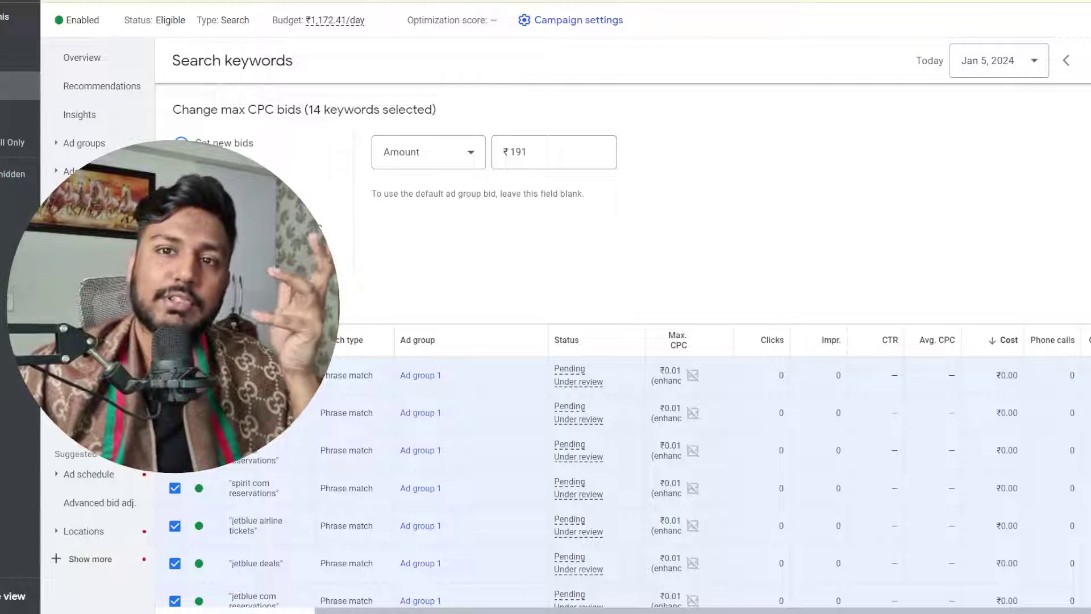
key("Return")
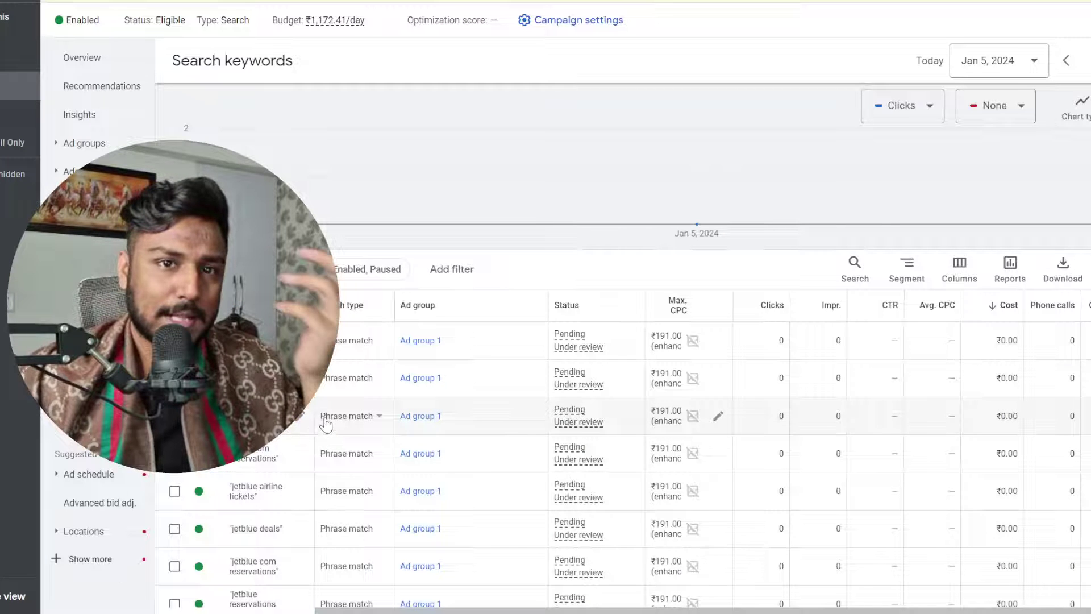
scroll(326, 423, "down", 4)
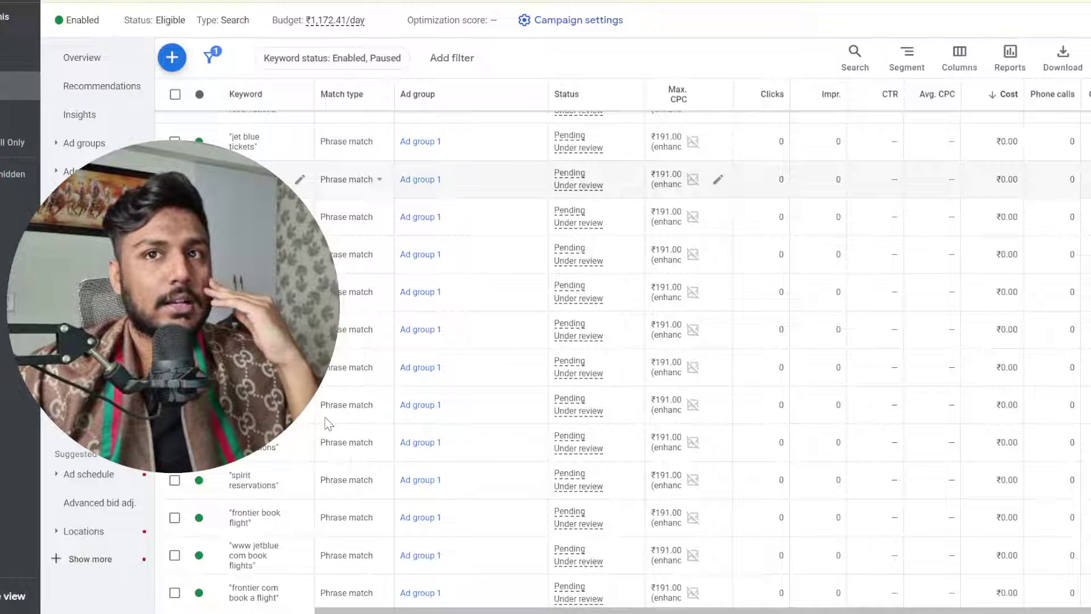
scroll(318, 423, "right", 3)
scroll(309, 424, "left", 3)
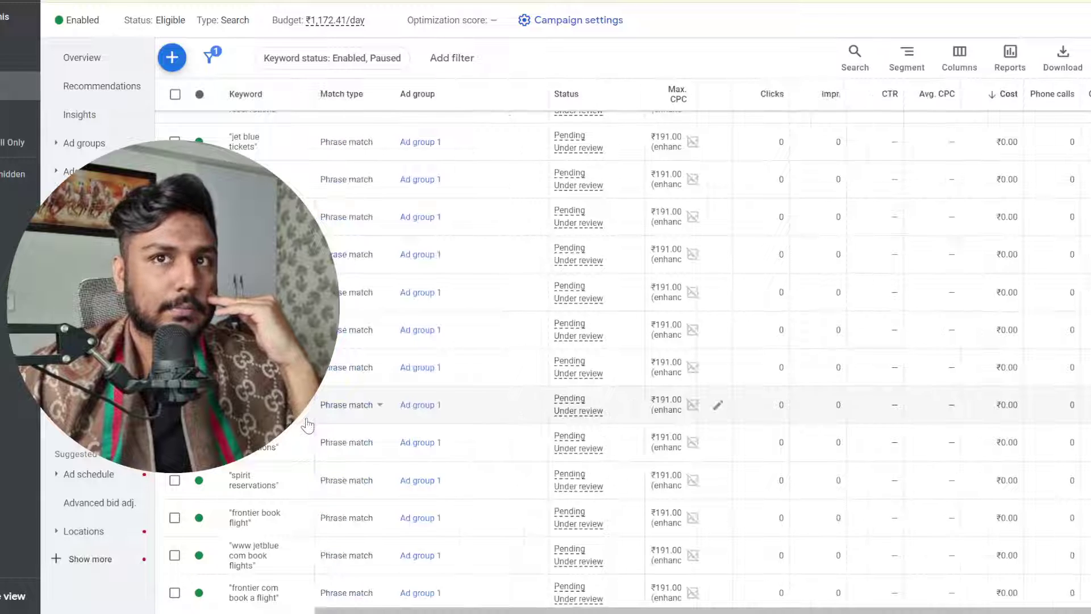
scroll(307, 341, "up", 5)
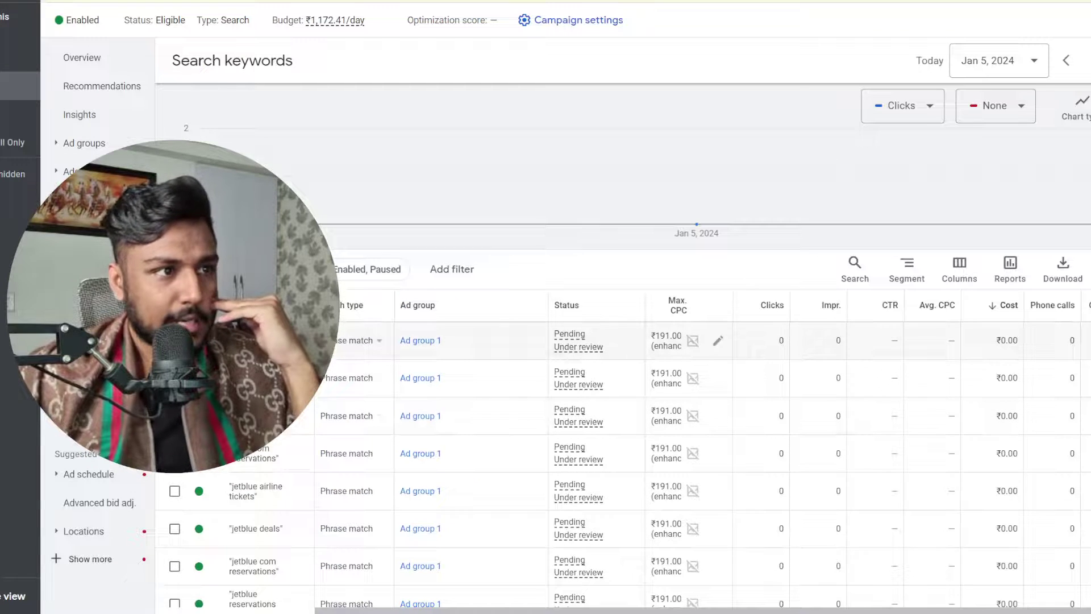
left_click(175, 340)
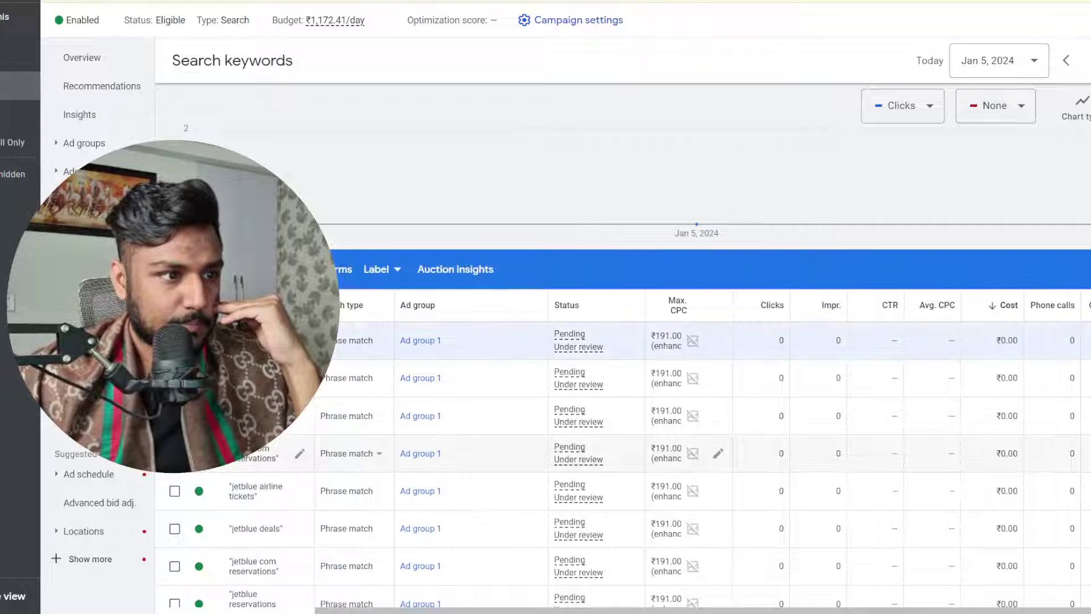
left_click(175, 453)
scroll(207, 490, "down", 5)
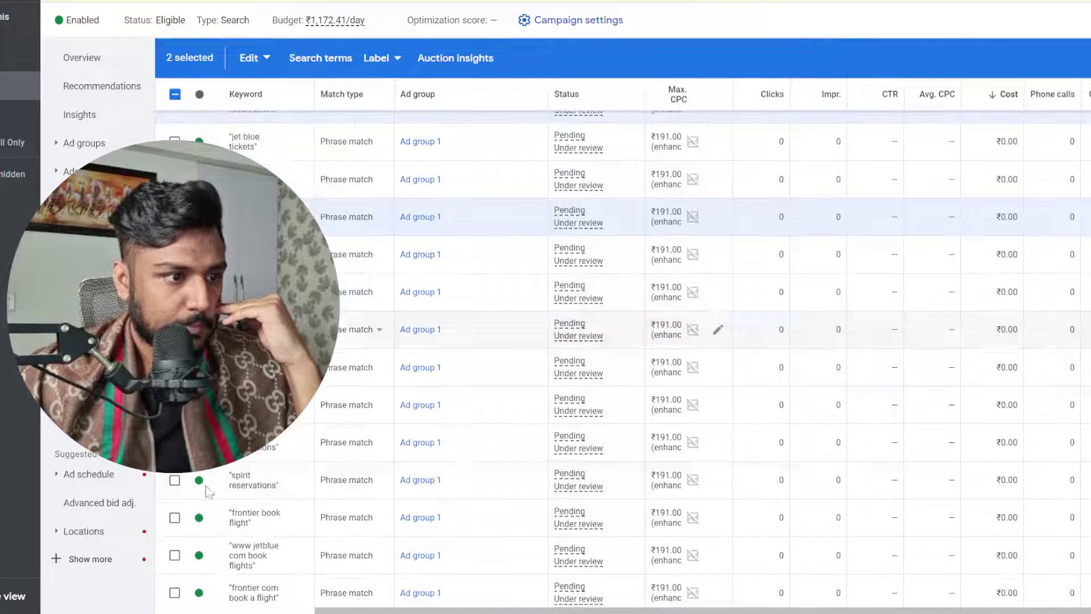
left_click(174, 480)
scroll(188, 505, "down", 3)
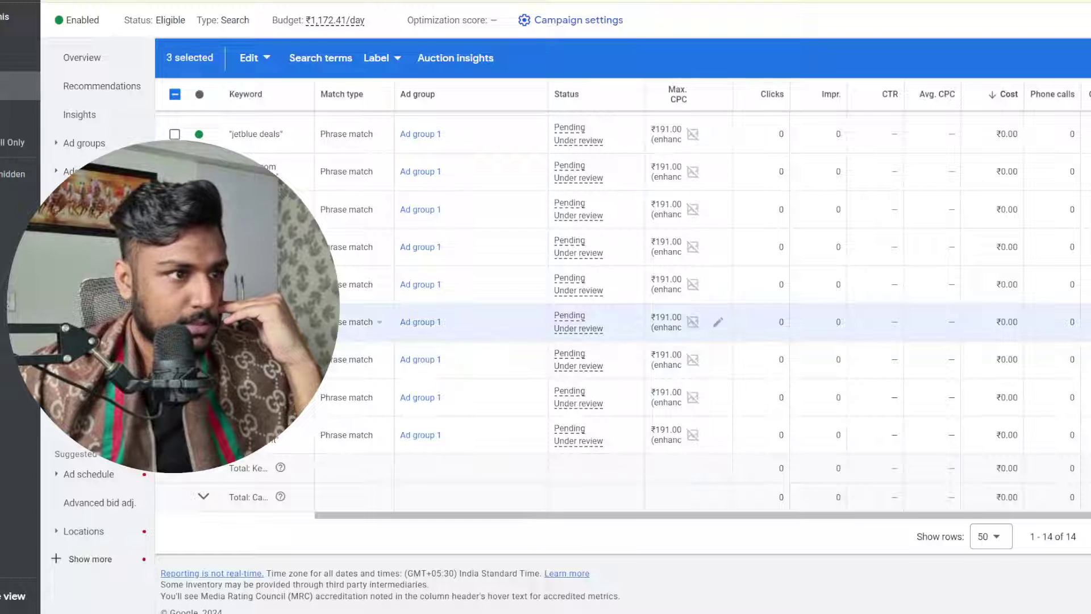
scroll(568, 341, "up", 3)
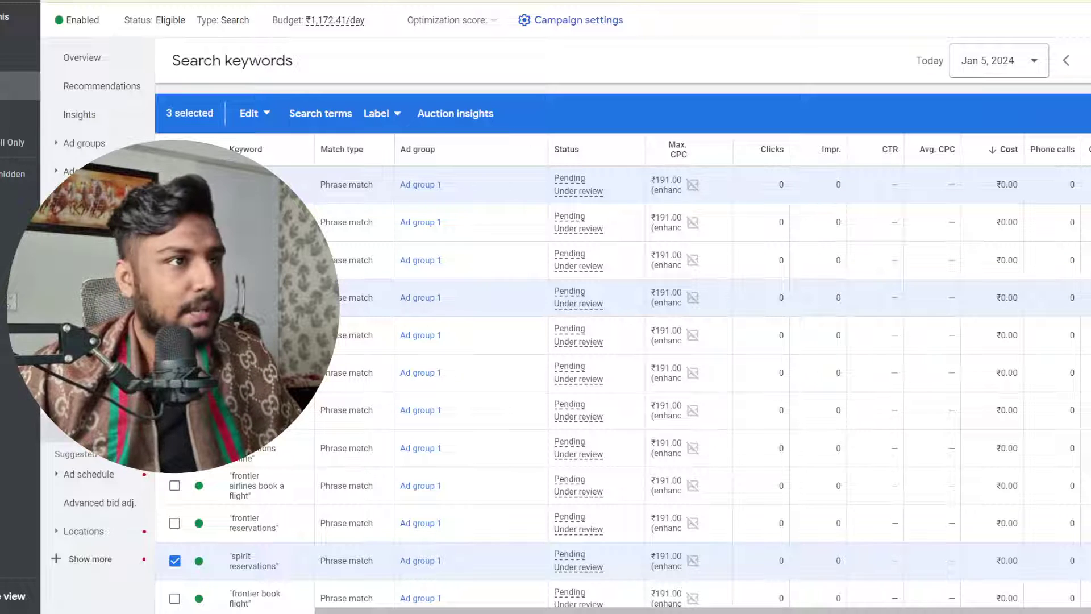
left_click(267, 114)
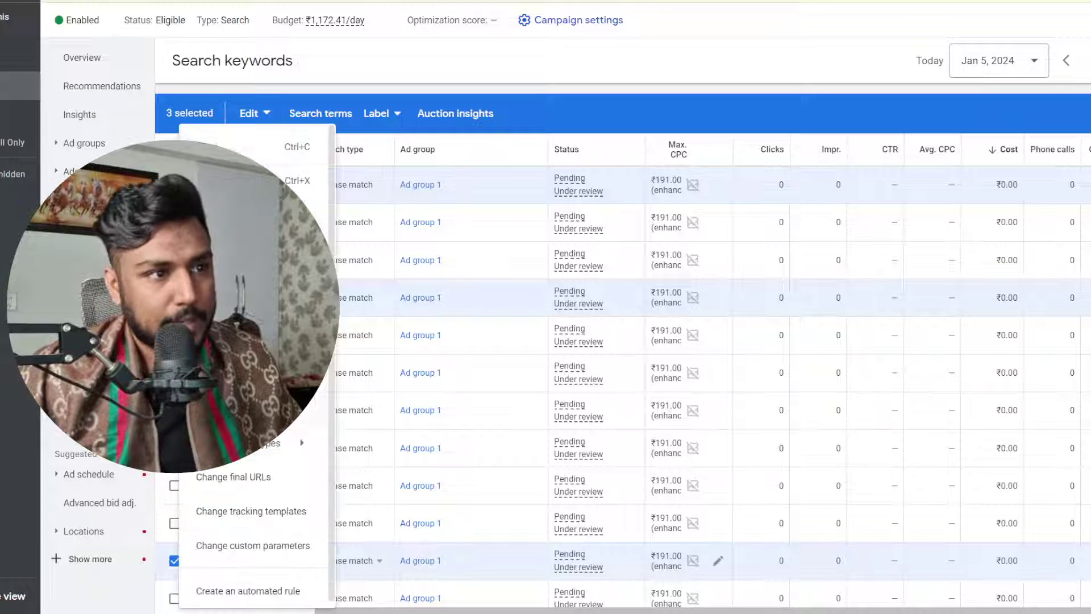
left_click(233, 477)
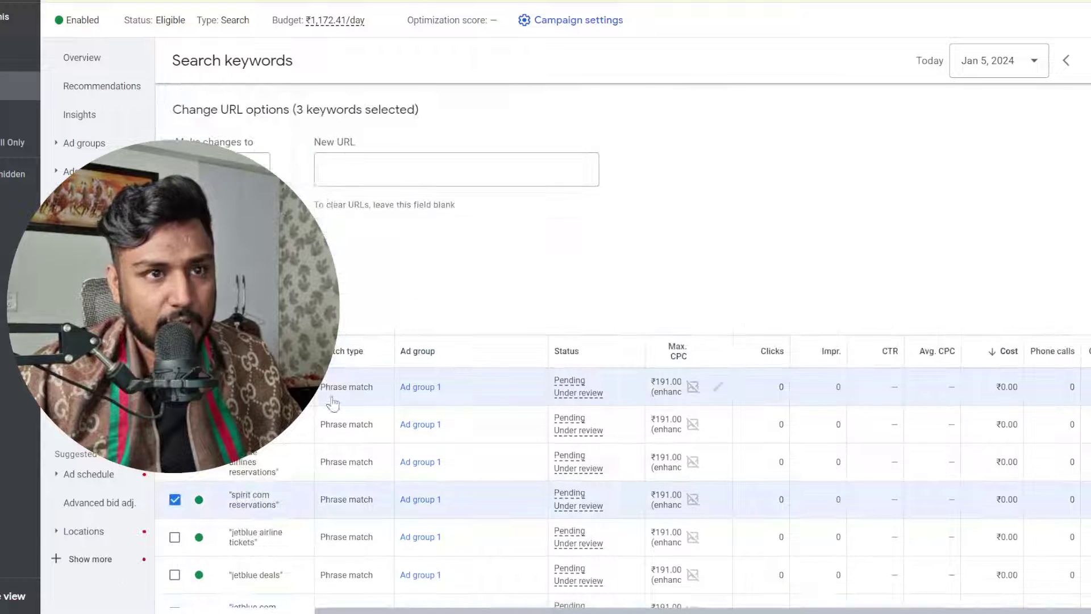
left_click(339, 171)
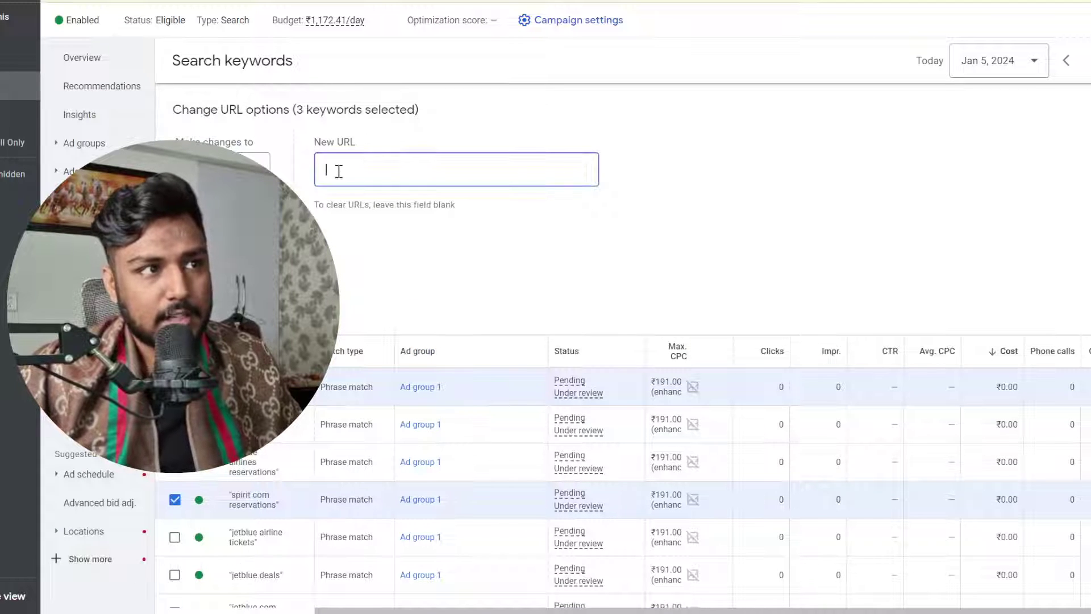
type("https://osflightz.com/spirit-airlines/")
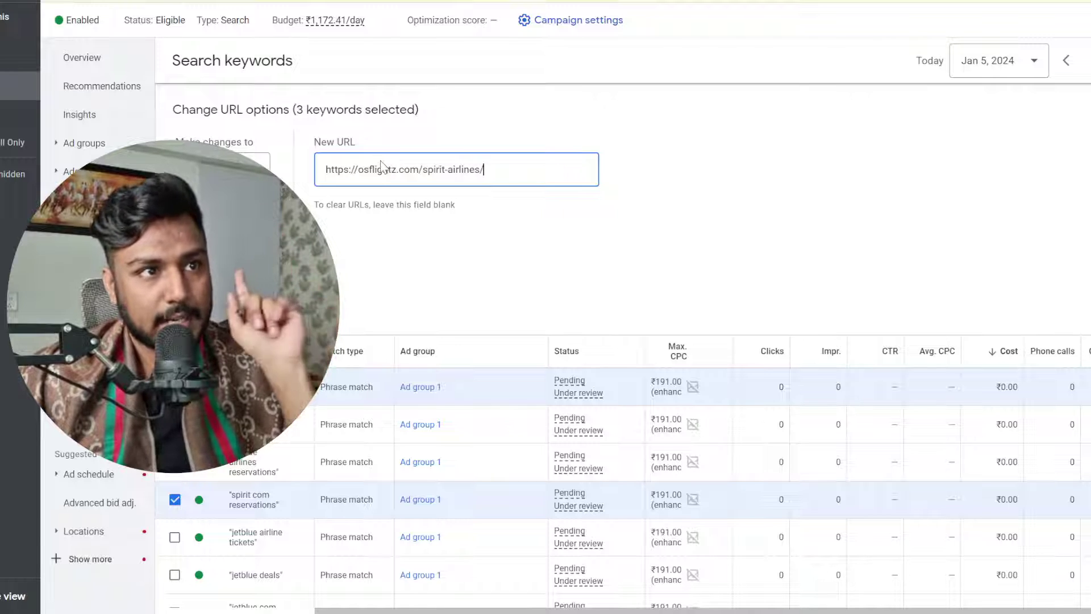
left_click(655, 335)
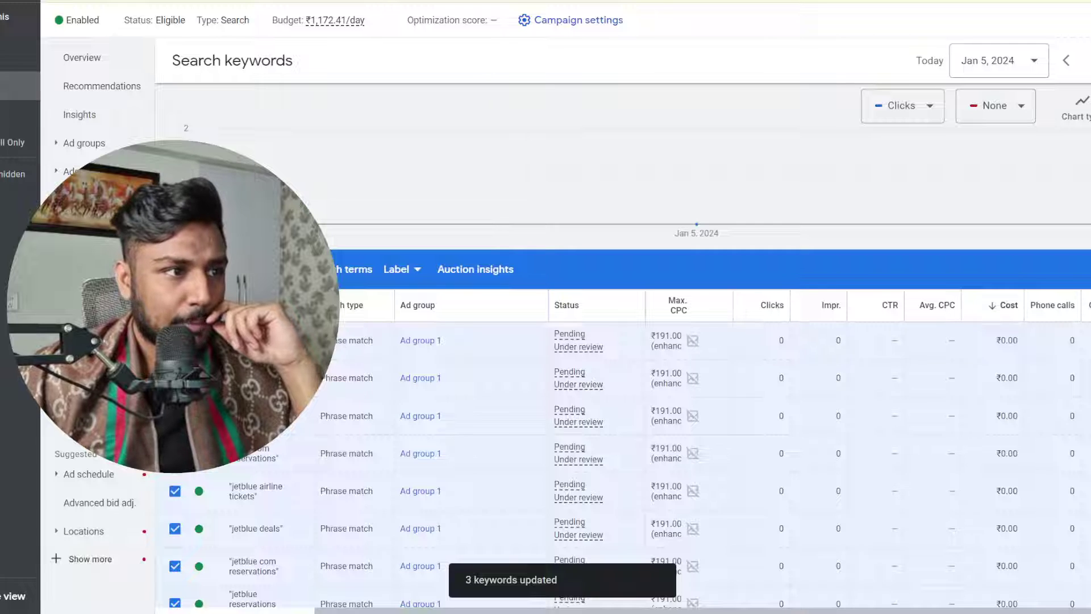
left_click(175, 305)
left_click(175, 378)
left_click(175, 415)
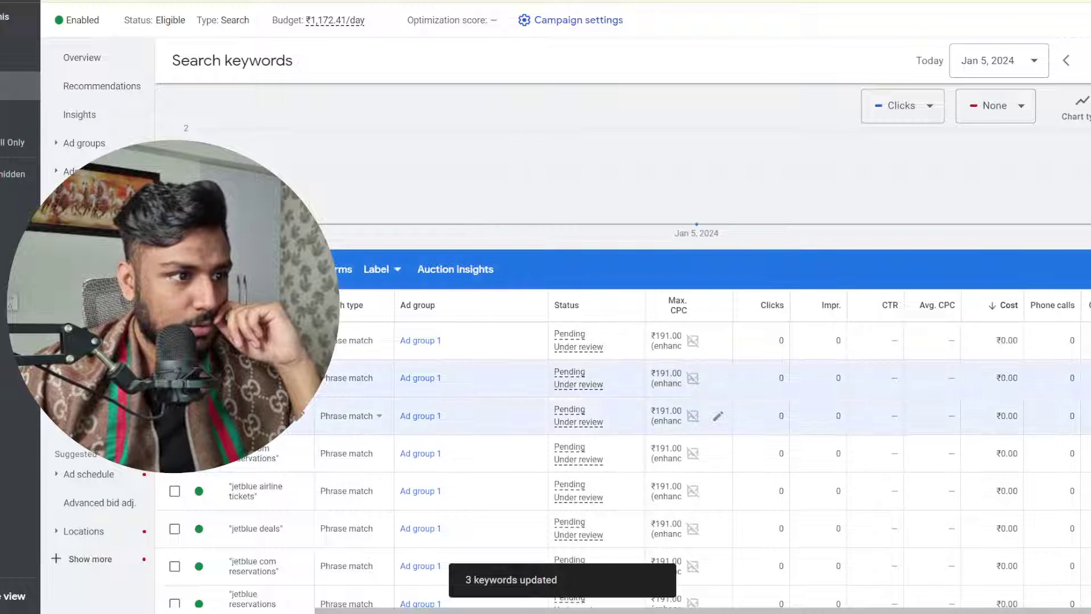
left_click(175, 490)
left_click(174, 529)
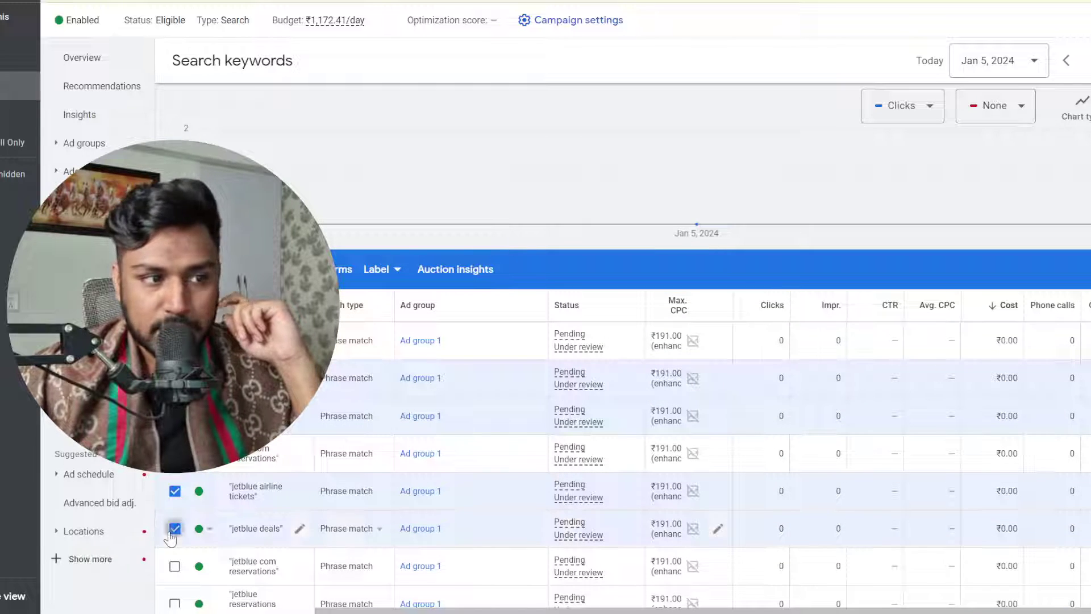
left_click(174, 565)
scroll(182, 557, "down", 1)
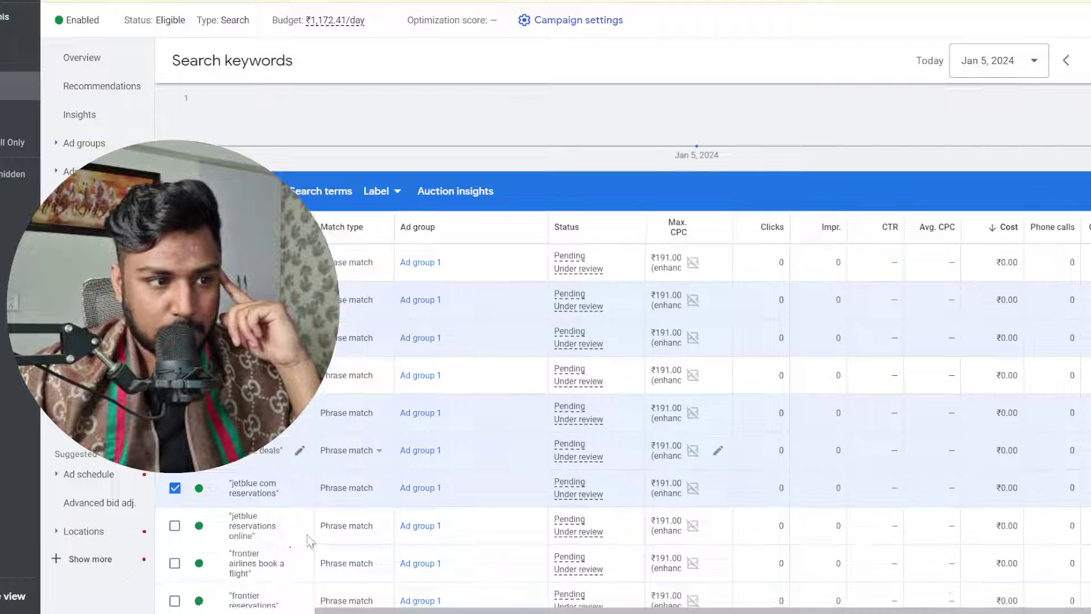
left_click(174, 526)
scroll(183, 539, "down", 1)
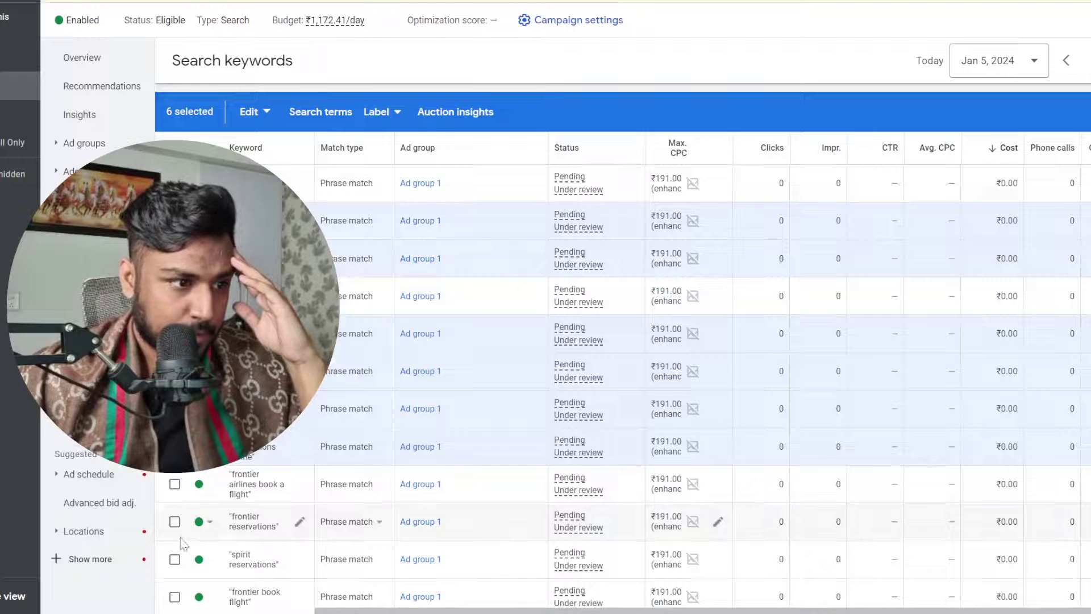
scroll(183, 542, "down", 5)
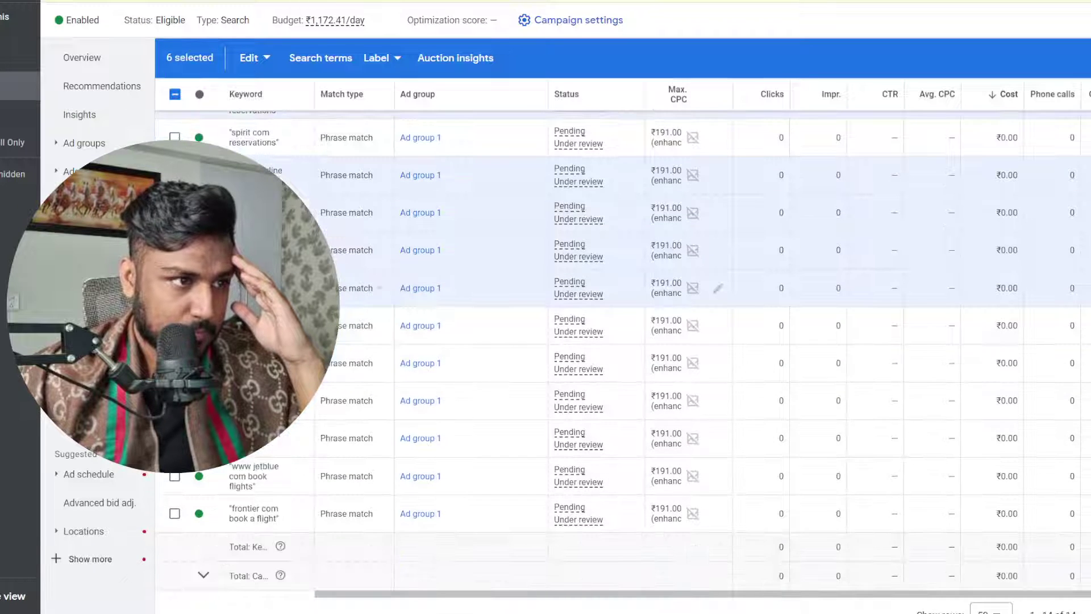
scroll(623, 341, "up", 3)
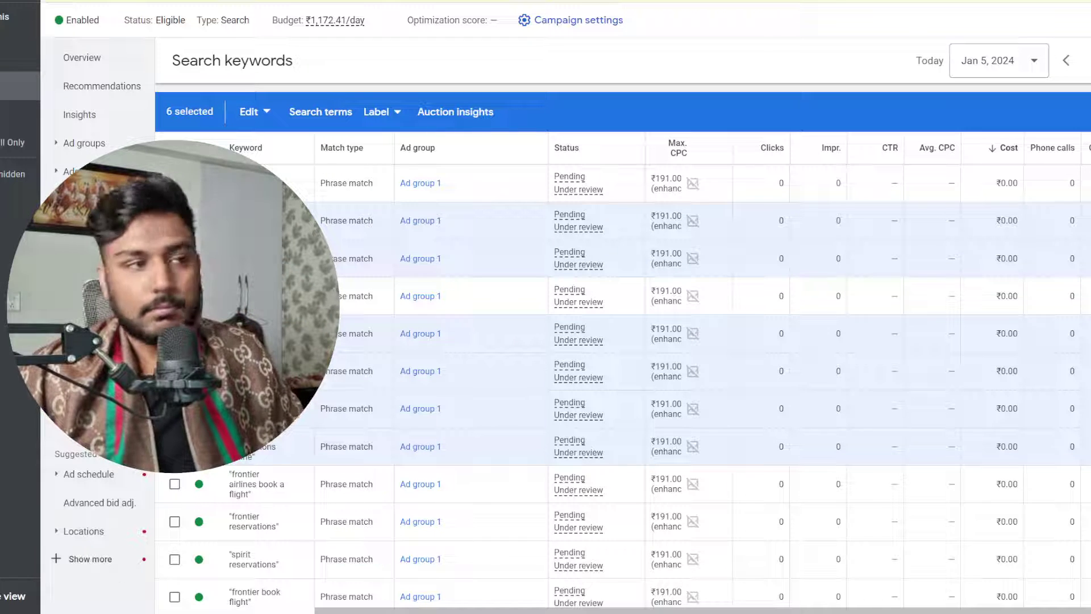
left_click(249, 112)
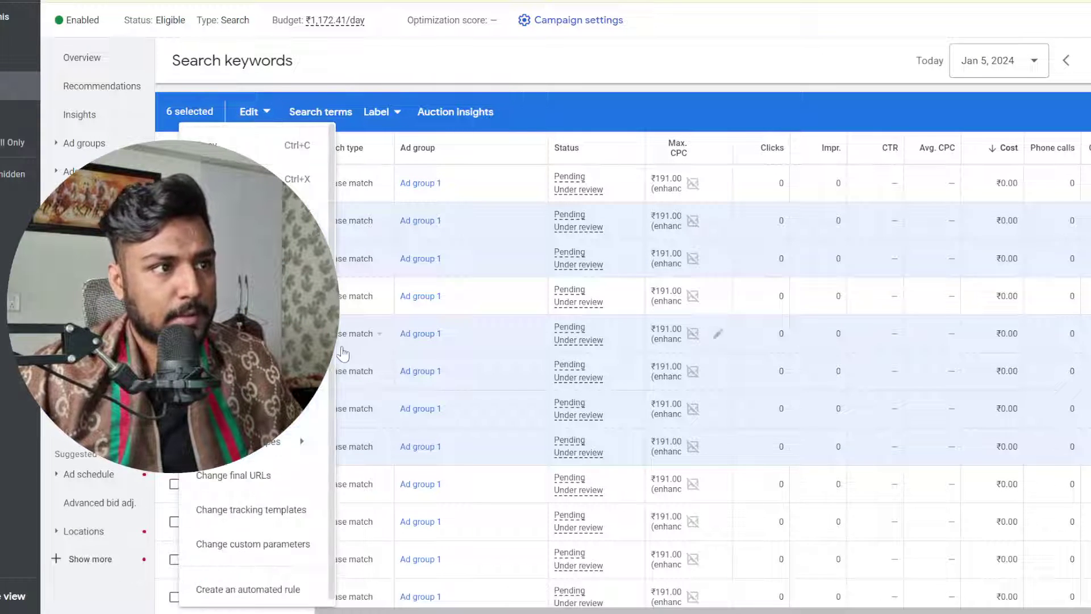
left_click(264, 486)
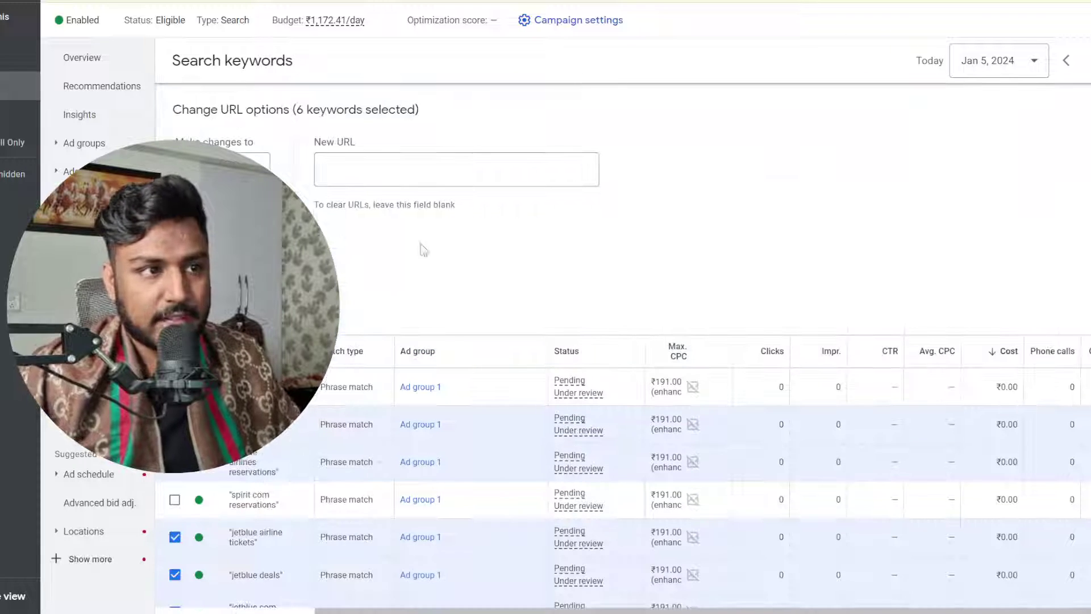
left_click(426, 173)
type("https://osflightz.com/jet-blue-airlines/")
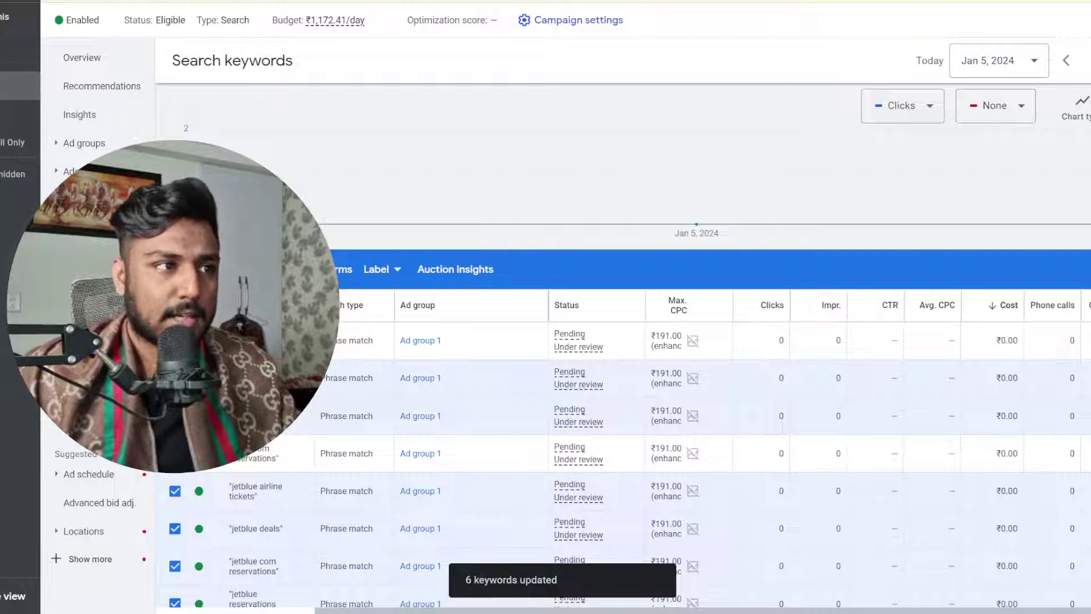
left_click(175, 305)
left_click(175, 306)
scroll(227, 505, "down", 3)
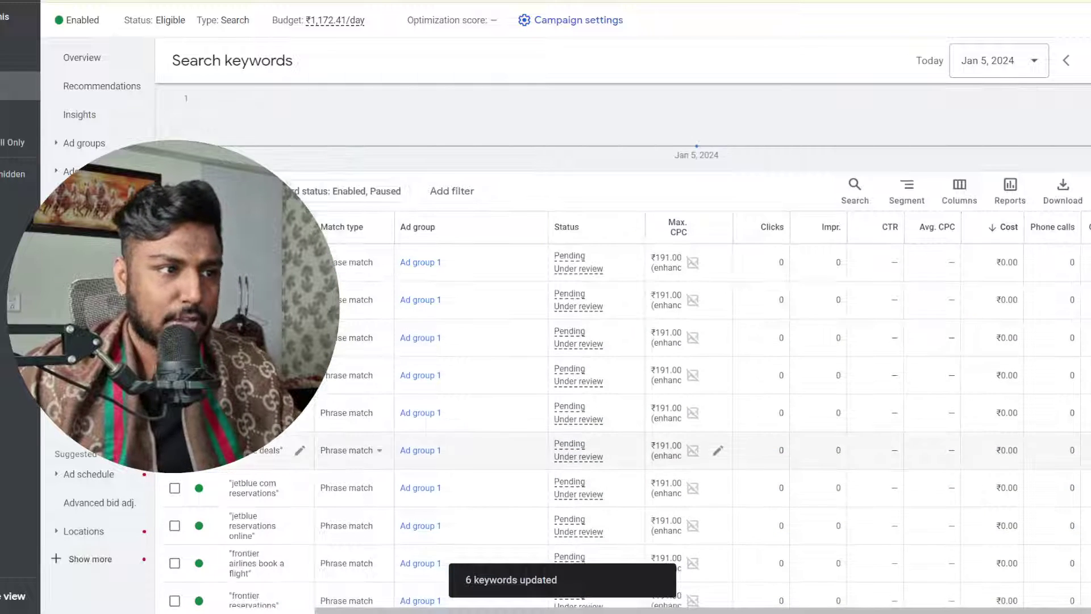
scroll(227, 503, "down", 2)
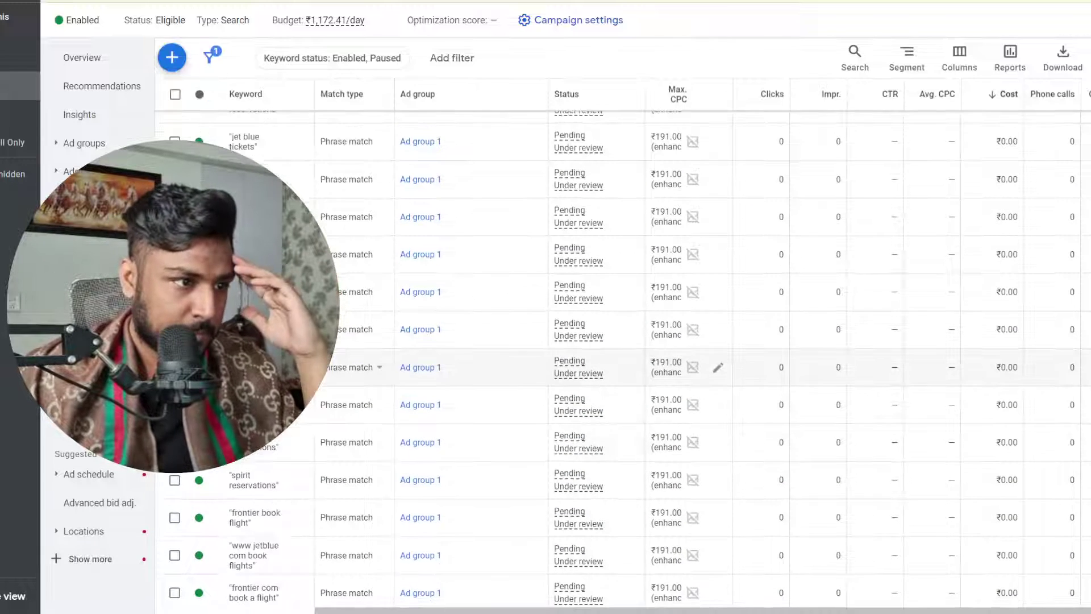
left_click(175, 442)
left_click(175, 404)
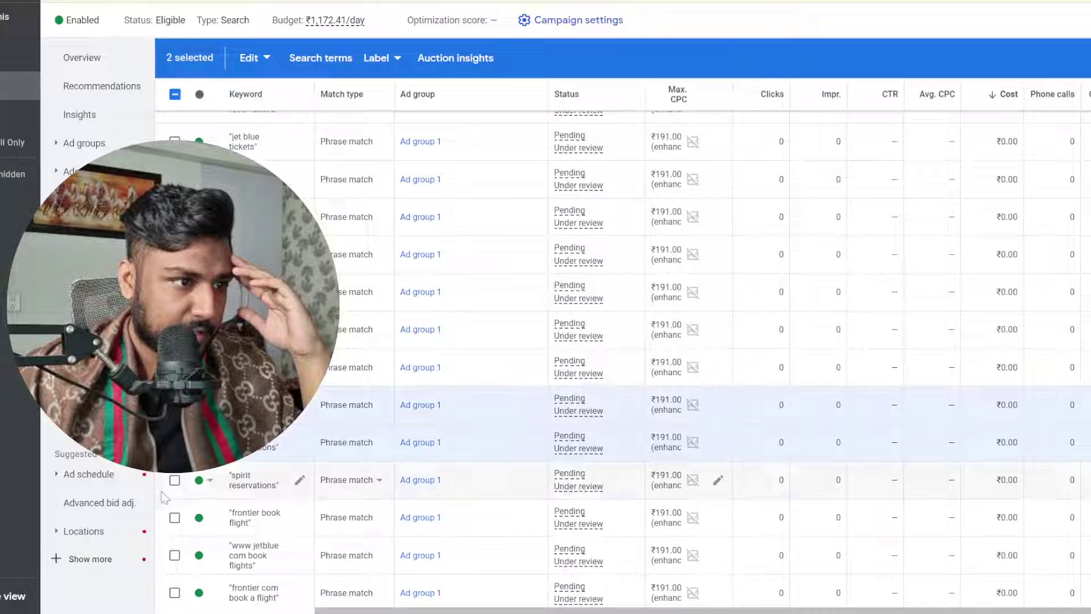
left_click(175, 517)
scroll(176, 524, "down", 2)
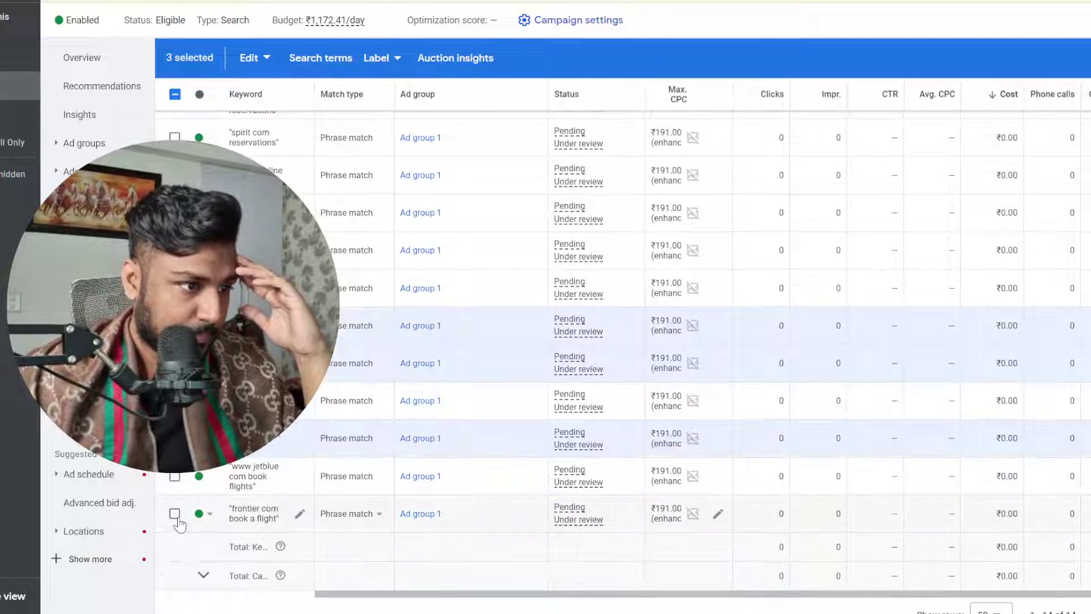
left_click(174, 513)
scroll(226, 516, "up", 3)
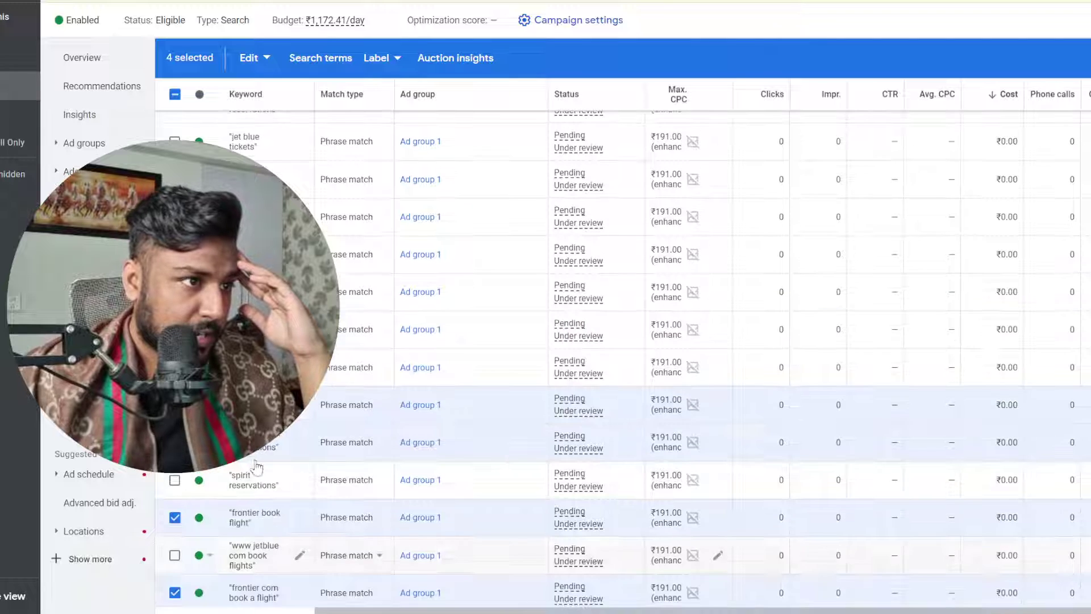
scroll(245, 334, "up", 1)
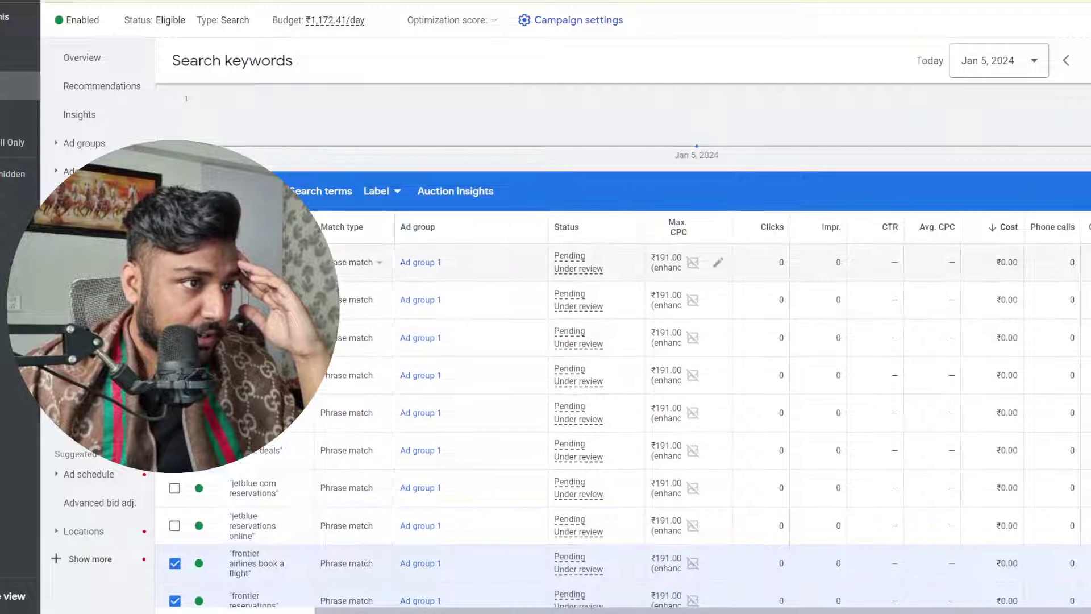
scroll(244, 262, "down", 1)
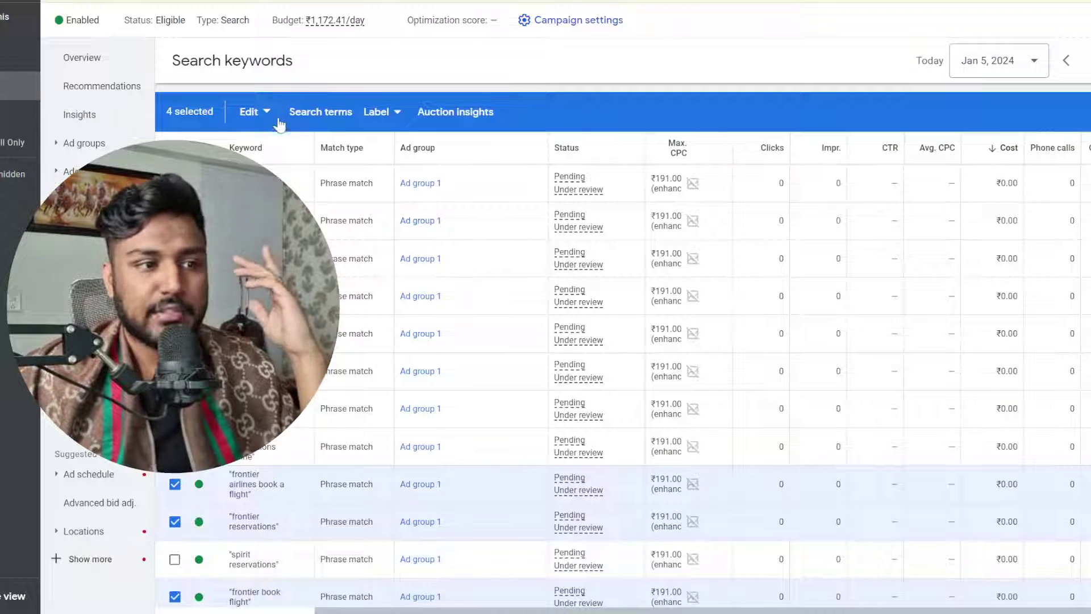
left_click(250, 111)
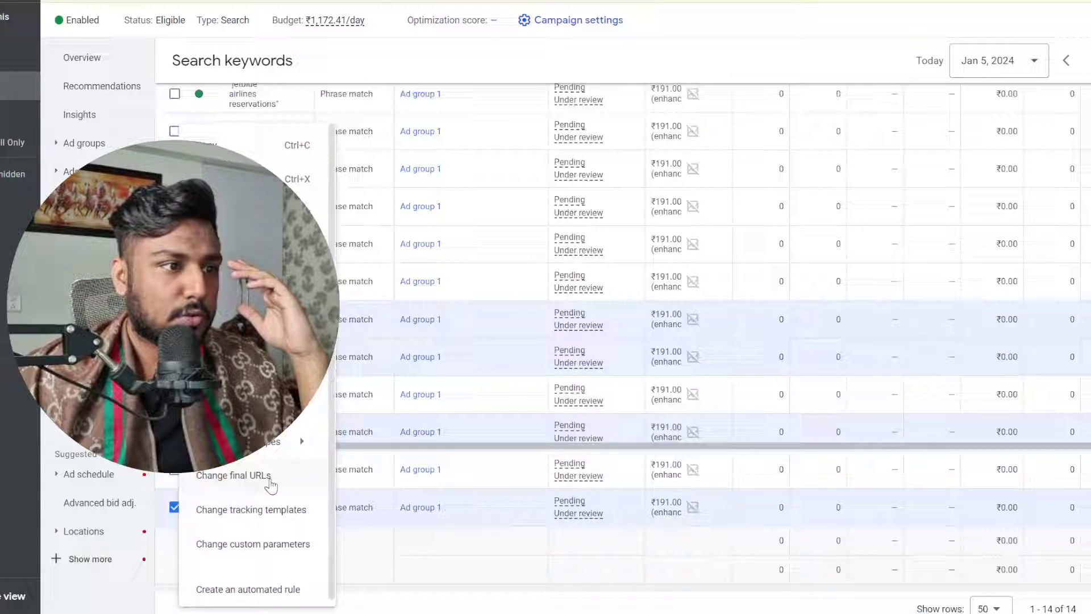
left_click(270, 483)
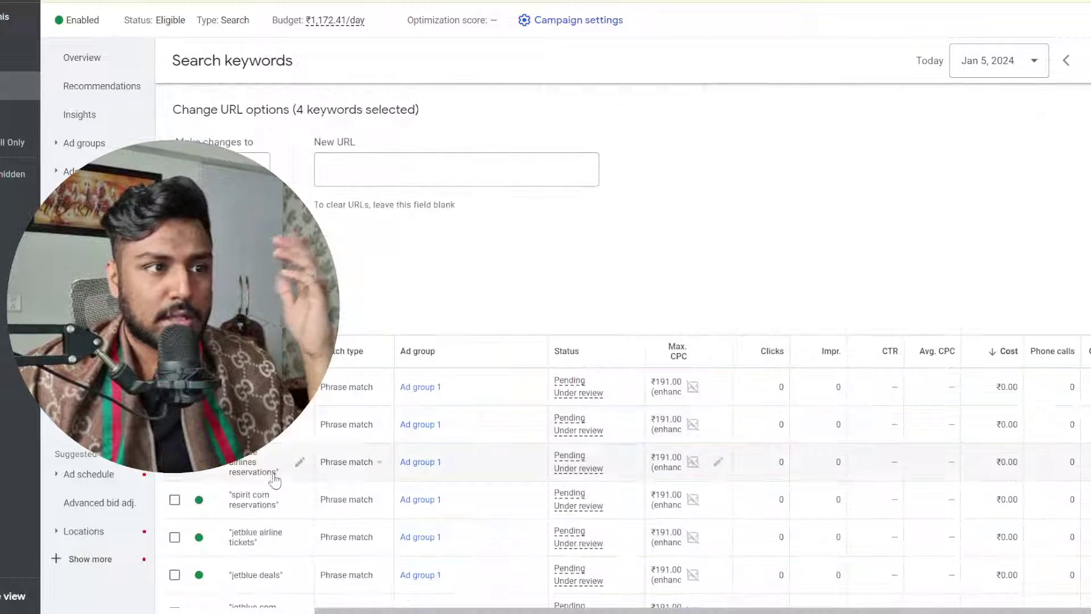
left_click(356, 181)
type("https://osflightz.com/frontier-flight/")
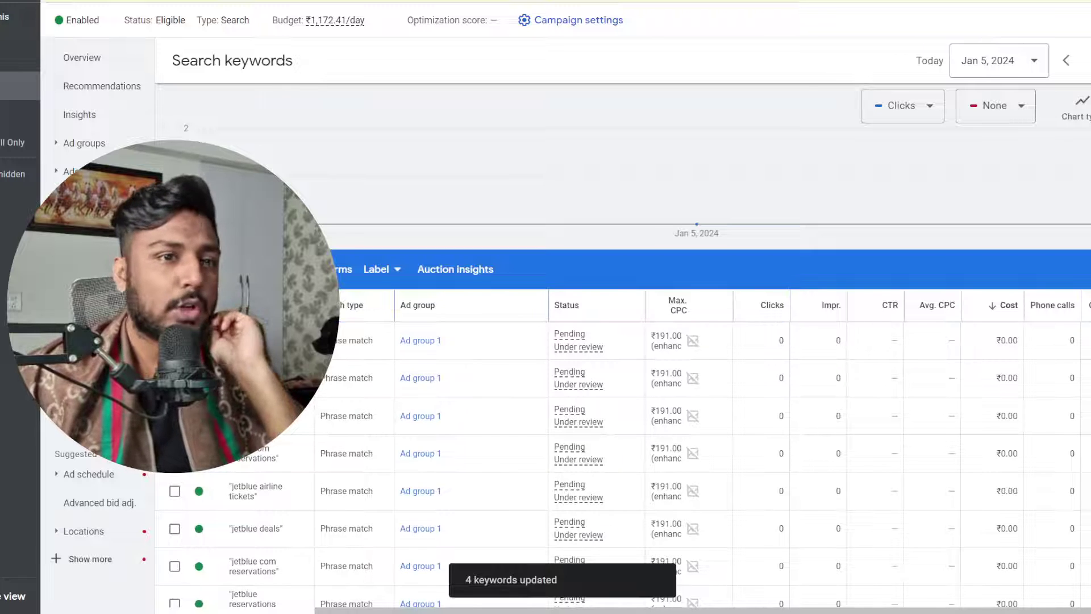
Open the demographics of Ad group 1 under the campaign's audiences and exclude Unknown from gender, age and household income
left_click(90, 59)
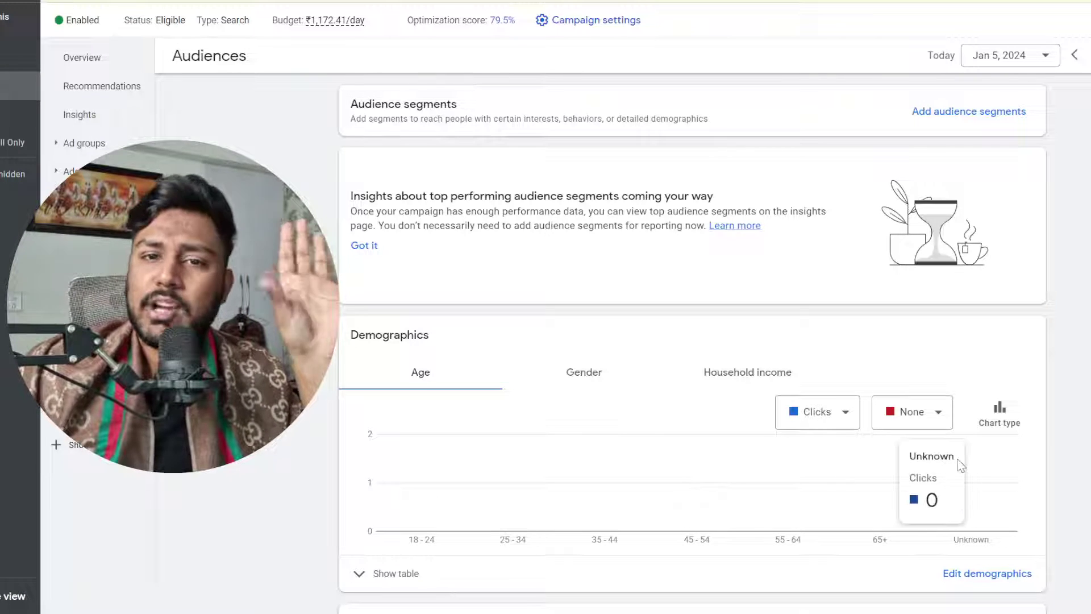
scroll(954, 494, "down", 2)
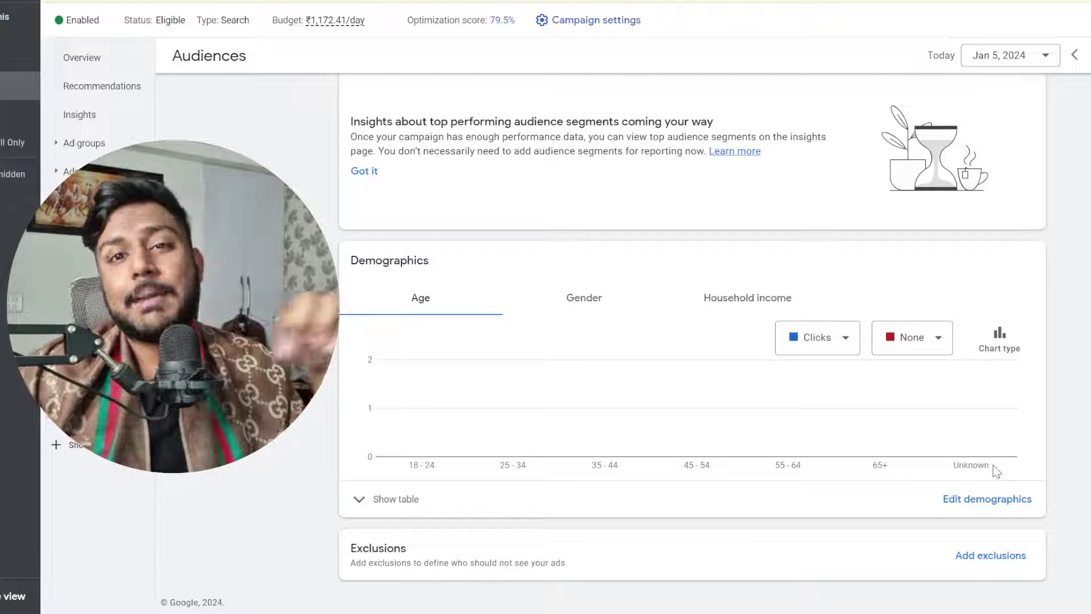
left_click(988, 499)
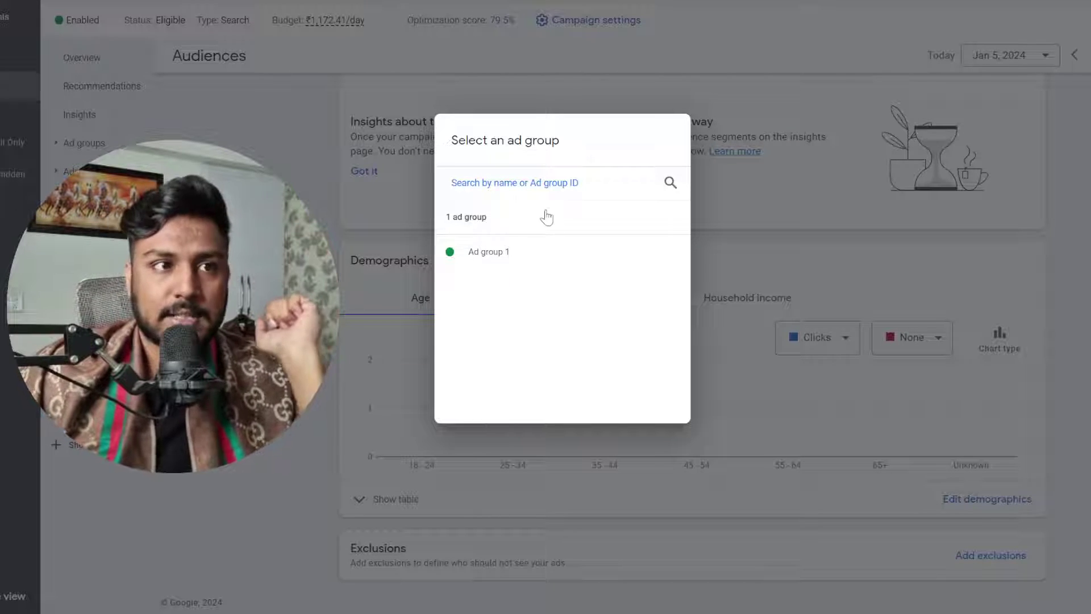
left_click(490, 254)
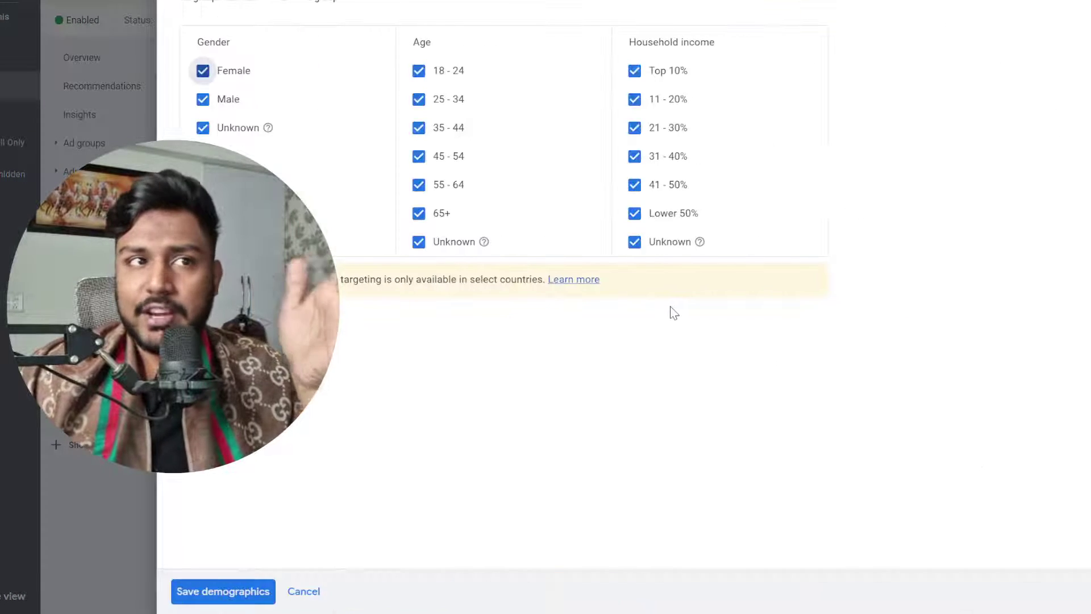
left_click(203, 127)
left_click(419, 241)
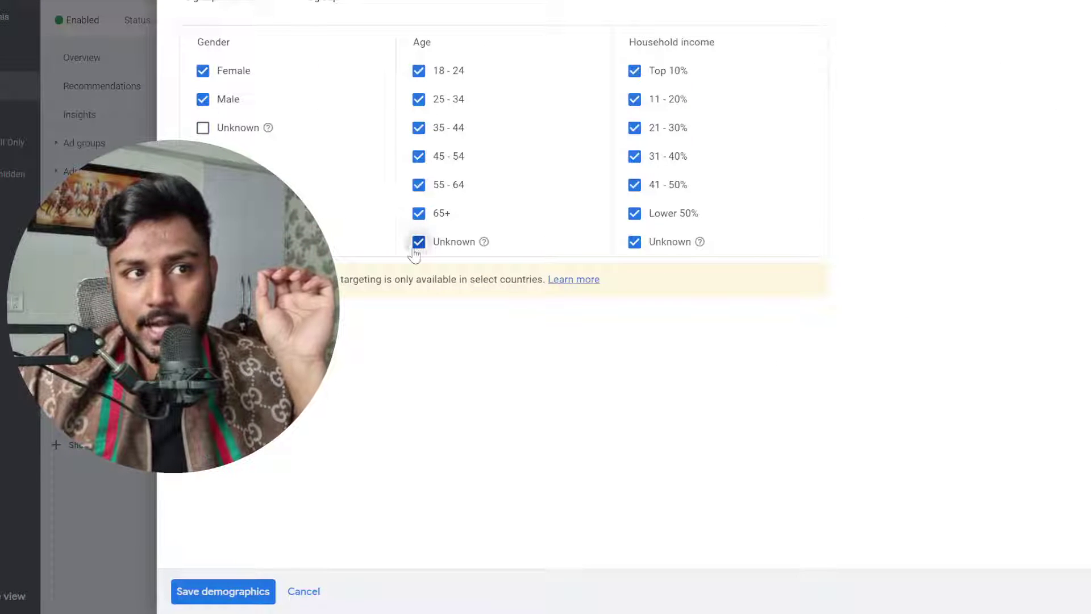
left_click(634, 242)
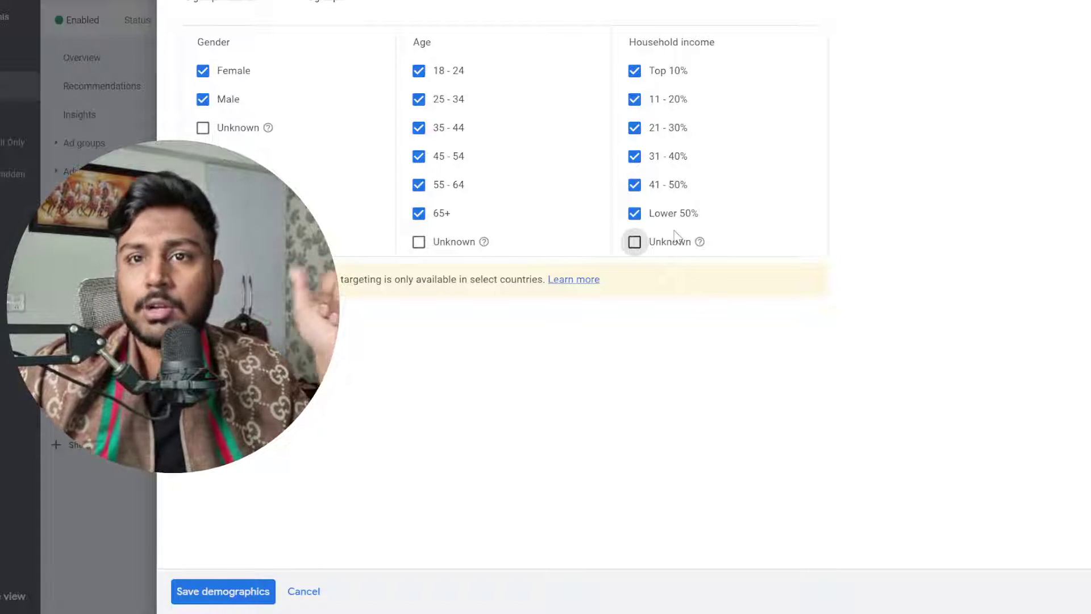
Exclude the age ranges 18 - 24, 25 - 34 and 35 - 44 from the ad group and save the demographics
left_click(419, 70)
left_click(419, 100)
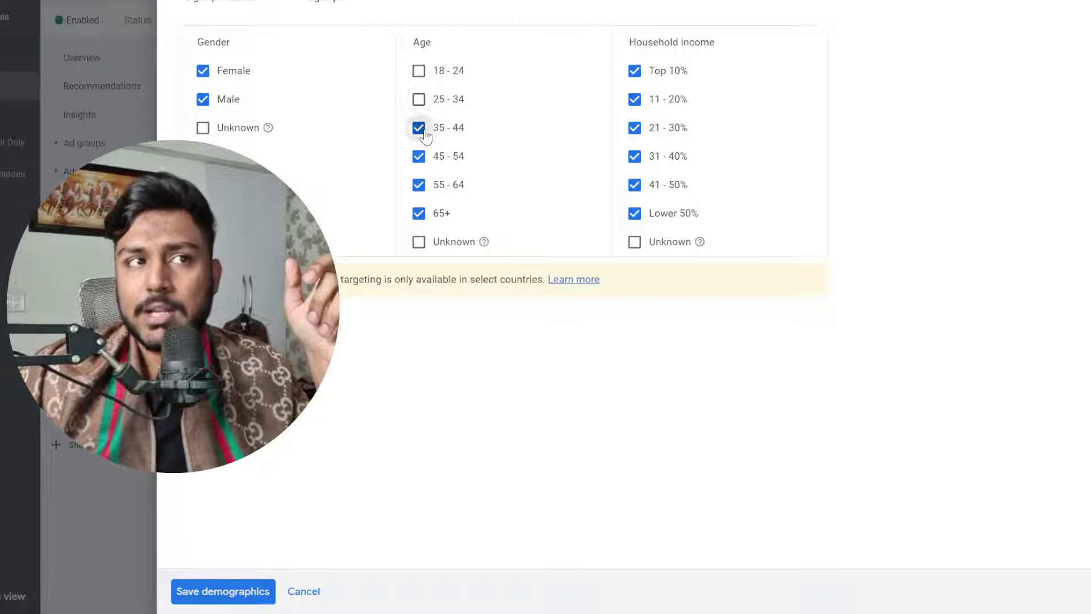
left_click(419, 127)
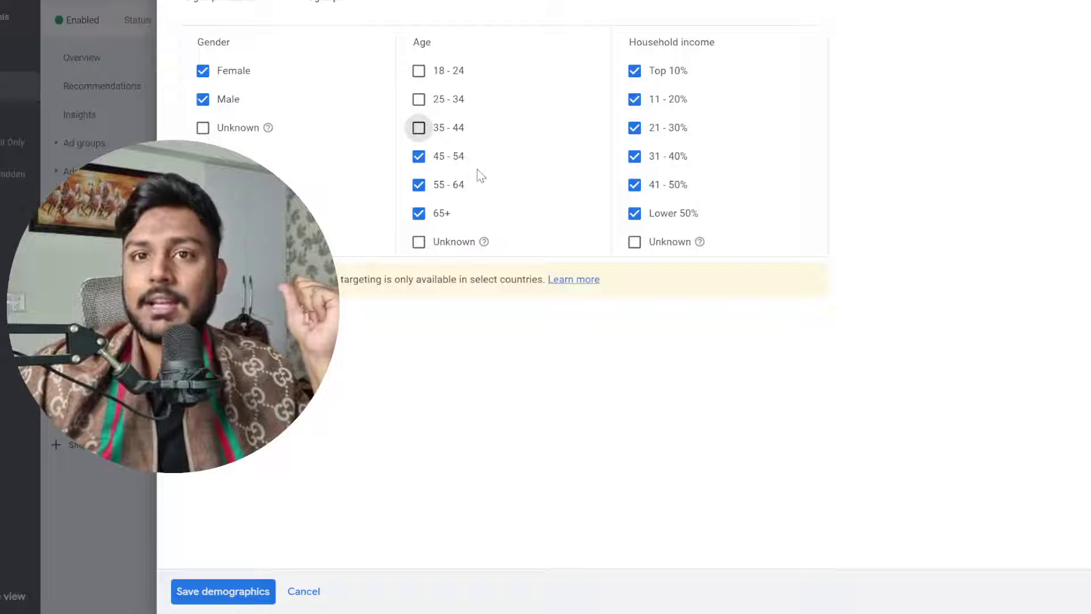
left_click(426, 130)
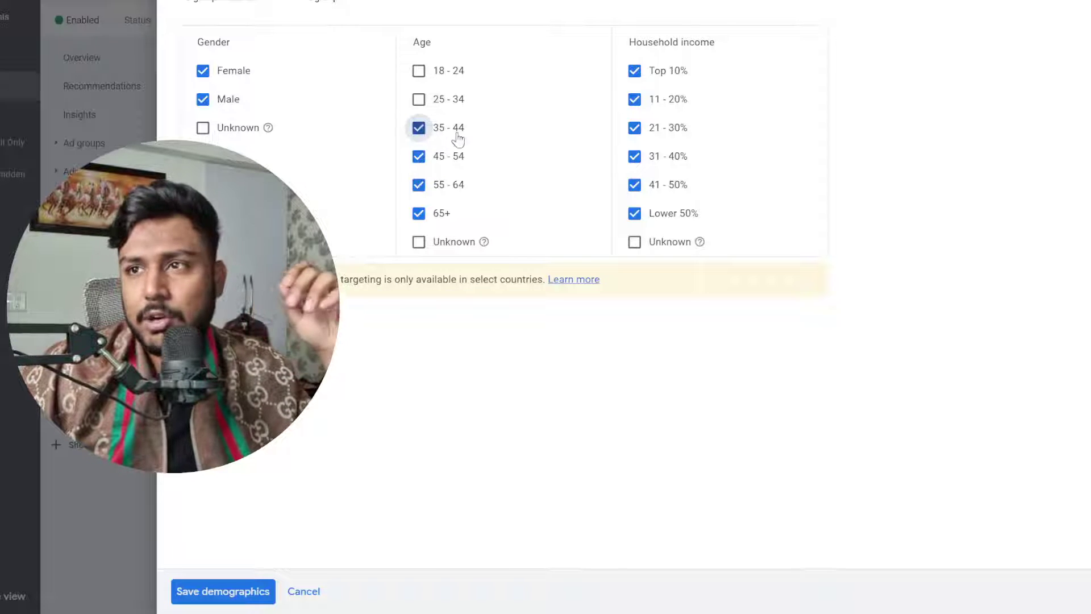
left_click(458, 140)
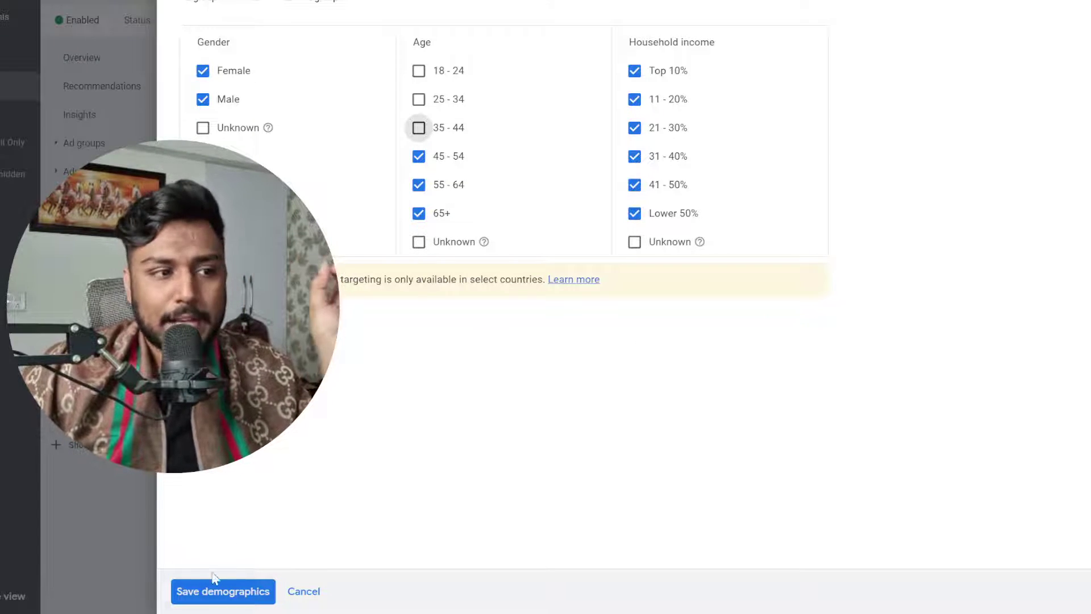
left_click(210, 591)
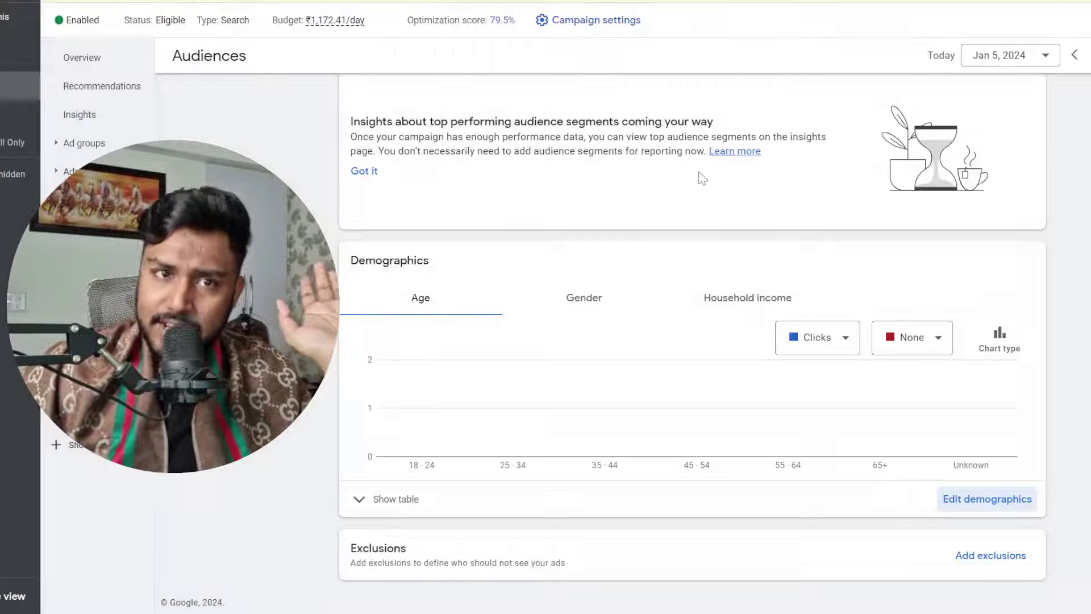
Open the campaign's ad schedule and set the first Monday to Friday time slot from 9:45 PM to 11:45 PM
left_click(85, 417)
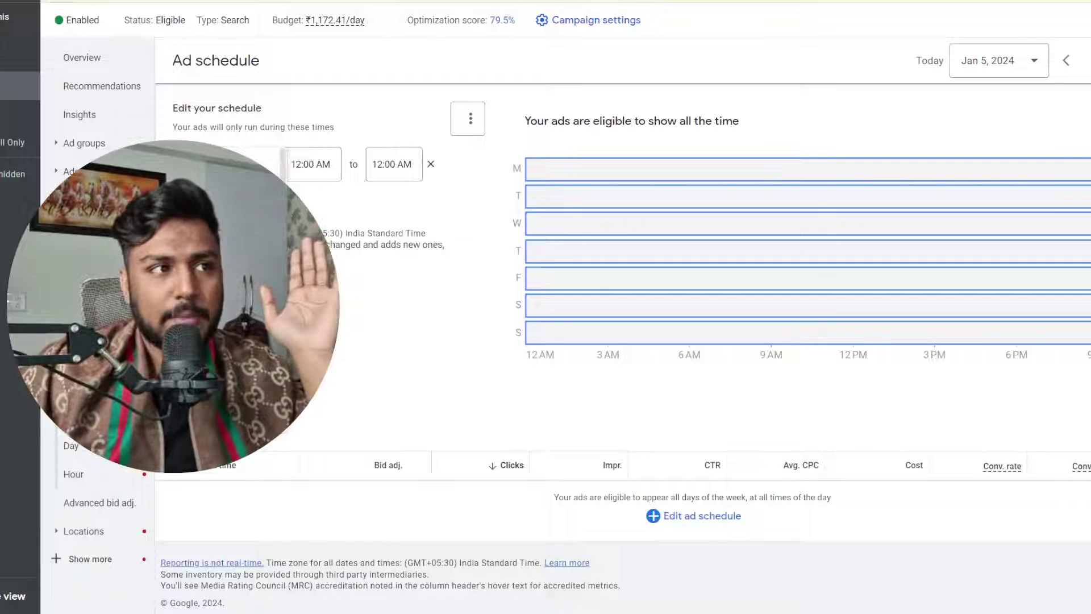
left_click(313, 164)
scroll(320, 324, "down", 20)
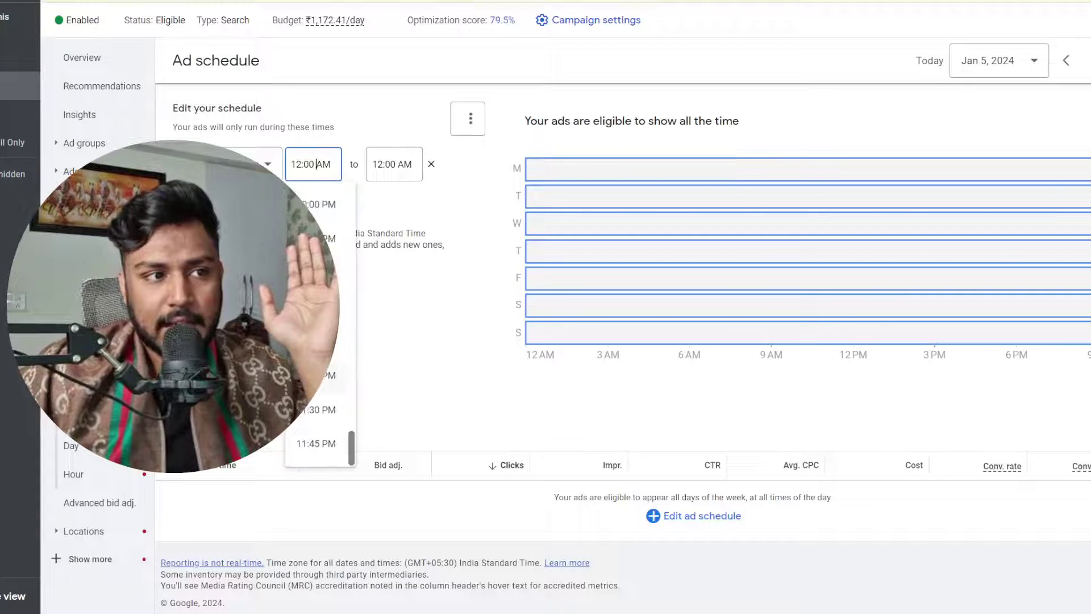
scroll(320, 324, "up", 3)
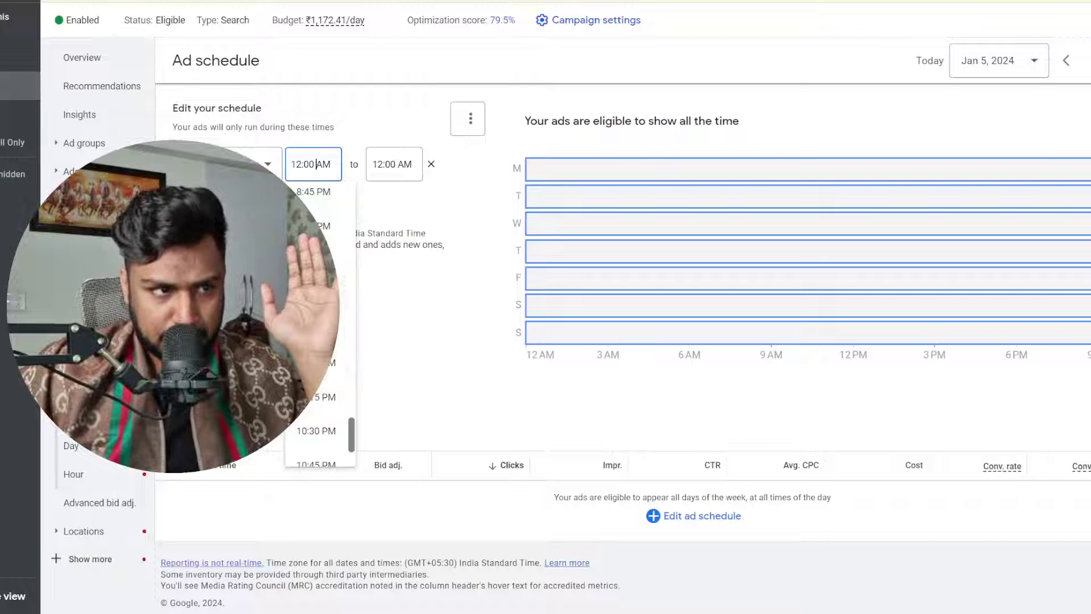
left_click(315, 328)
left_click(392, 164)
scroll(397, 421, "down", 20)
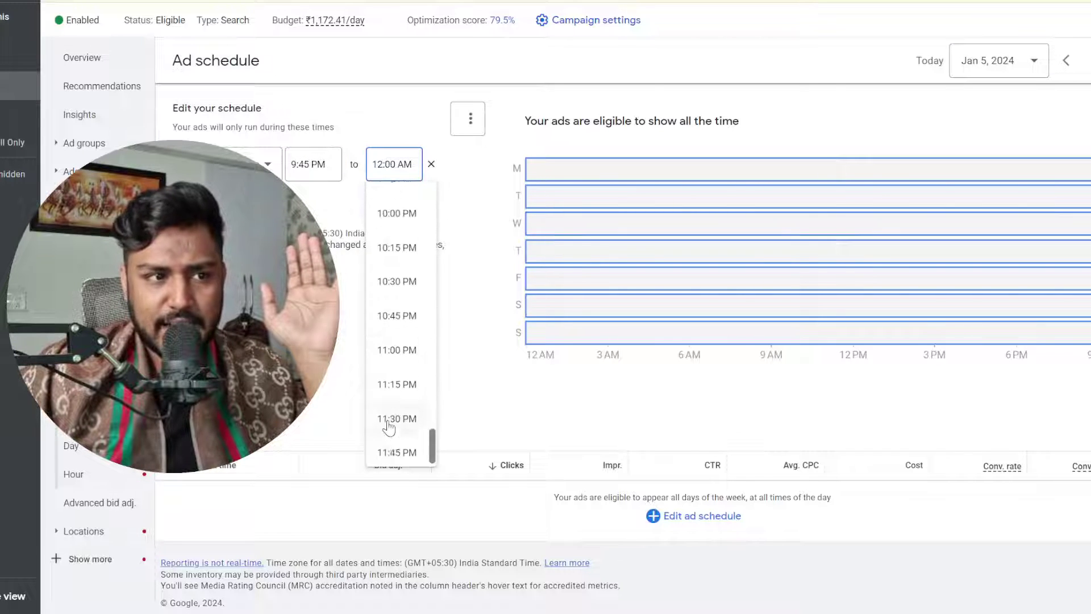
left_click(396, 443)
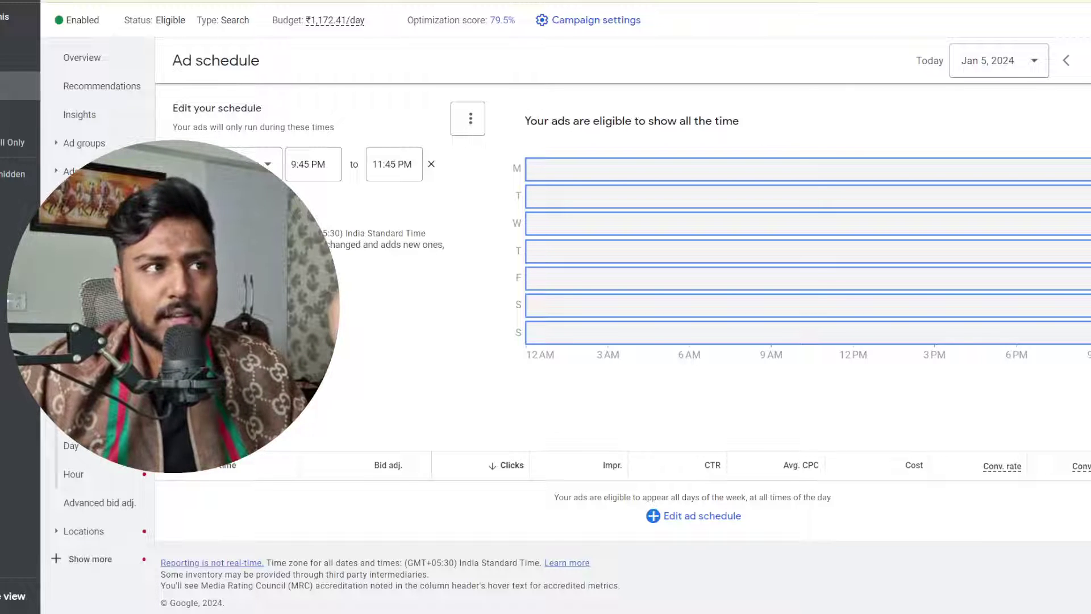
Add a second Monday to Friday slot from 12:00 AM to 7:00 AM, save the ad schedule and return to the campaign overview
left_click(183, 202)
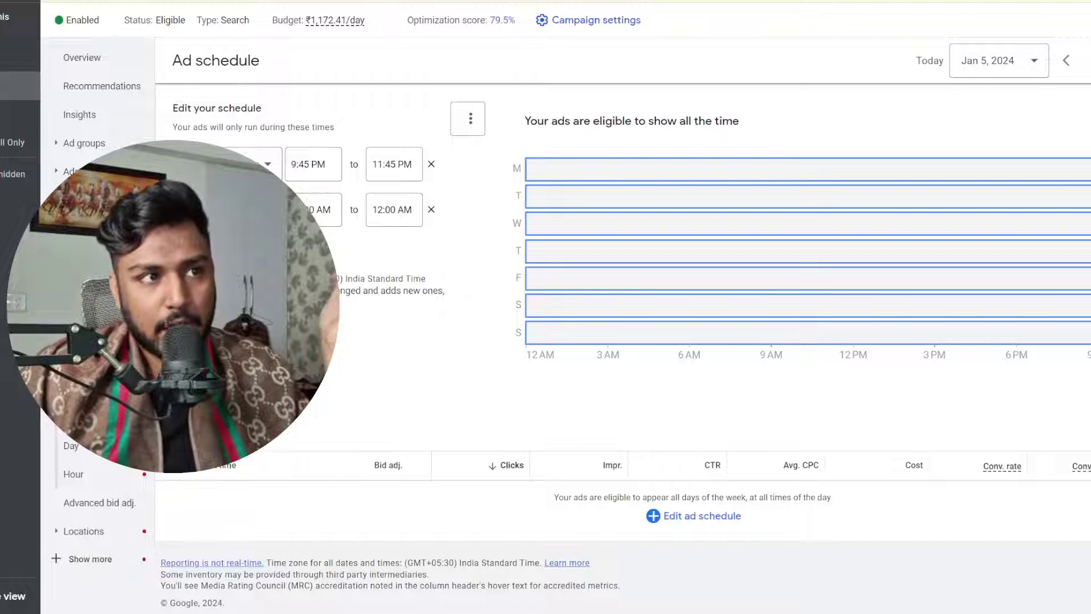
left_click(393, 209)
scroll(386, 397, "down", 5)
scroll(379, 409, "down", 8)
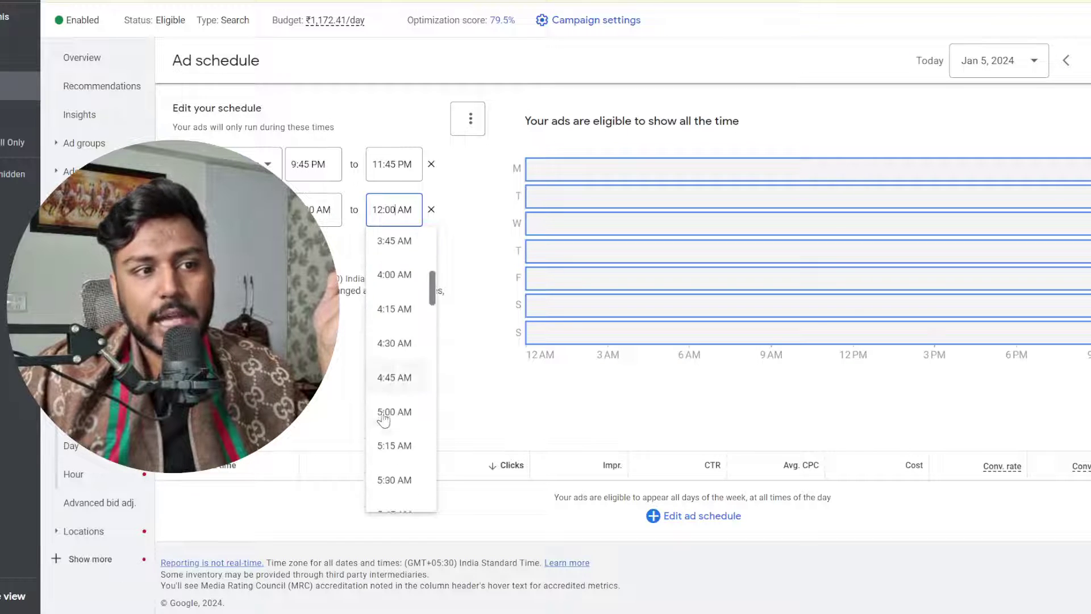
left_click(393, 427)
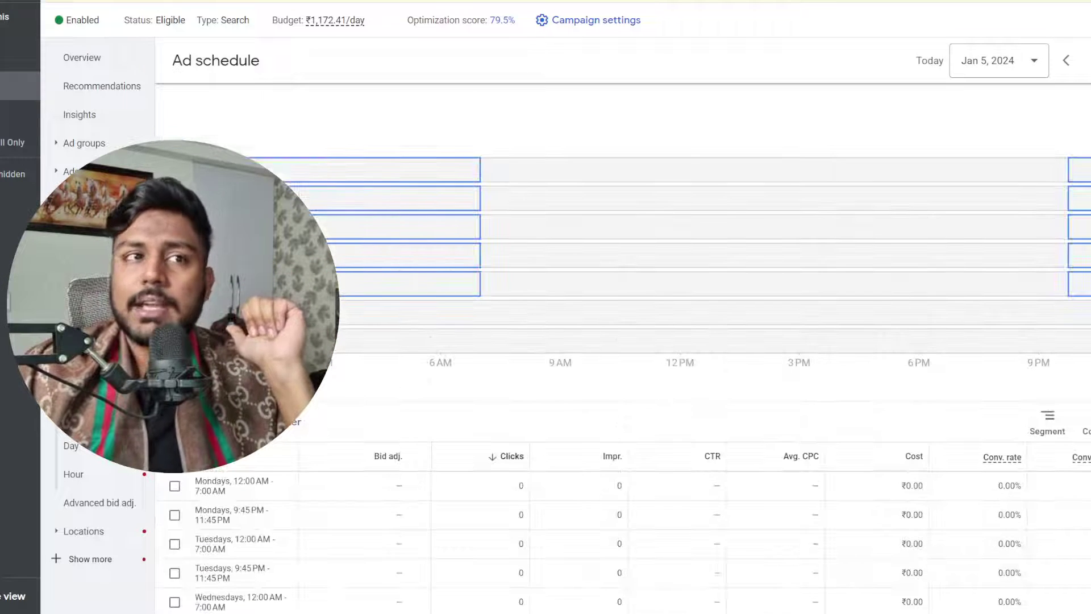
mouse_move(262, 170)
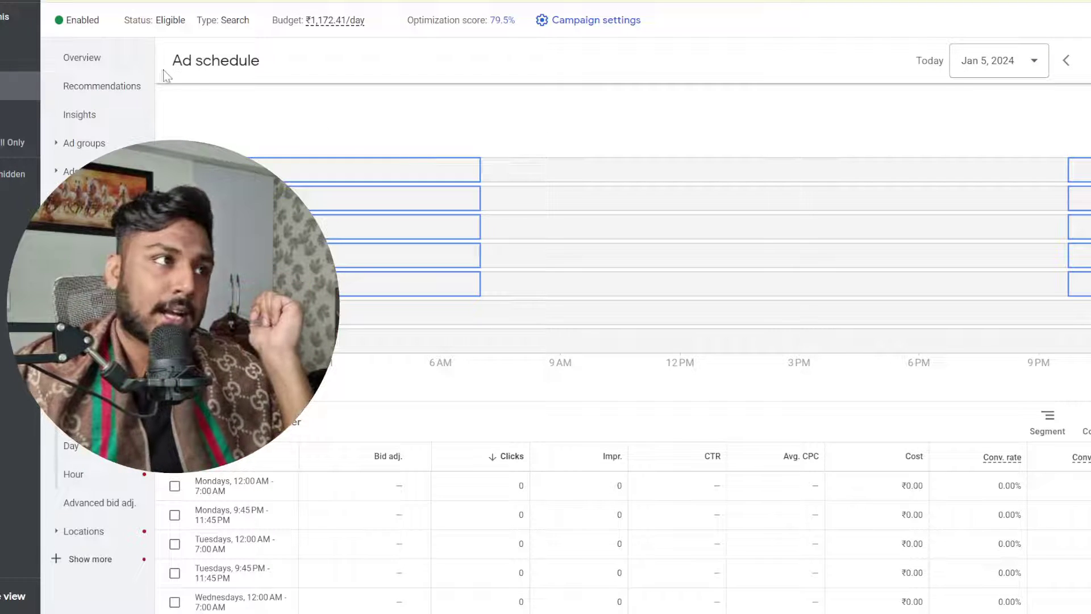
left_click(123, 64)
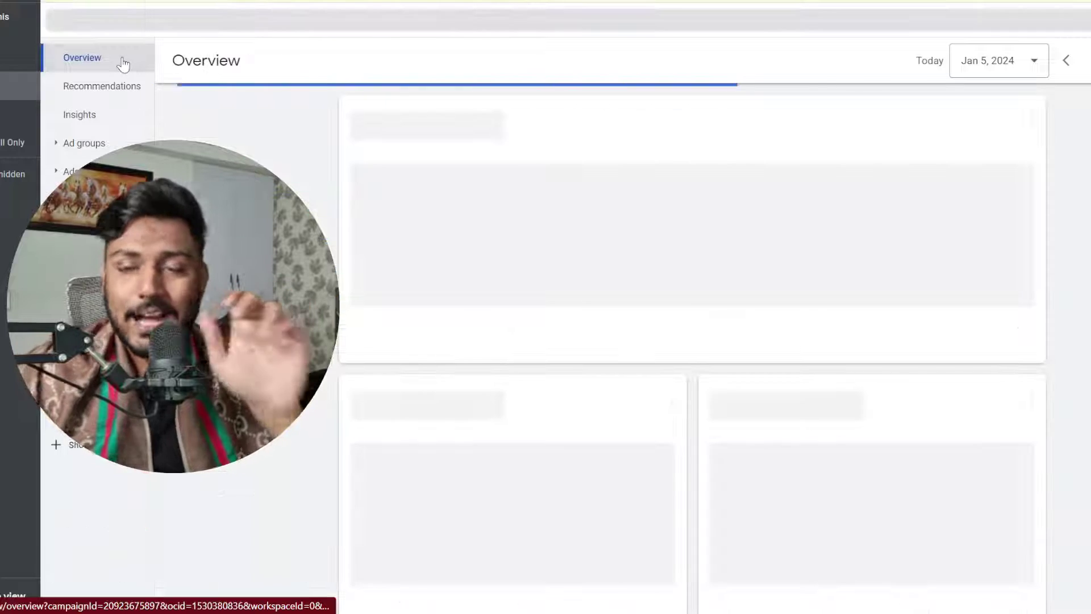